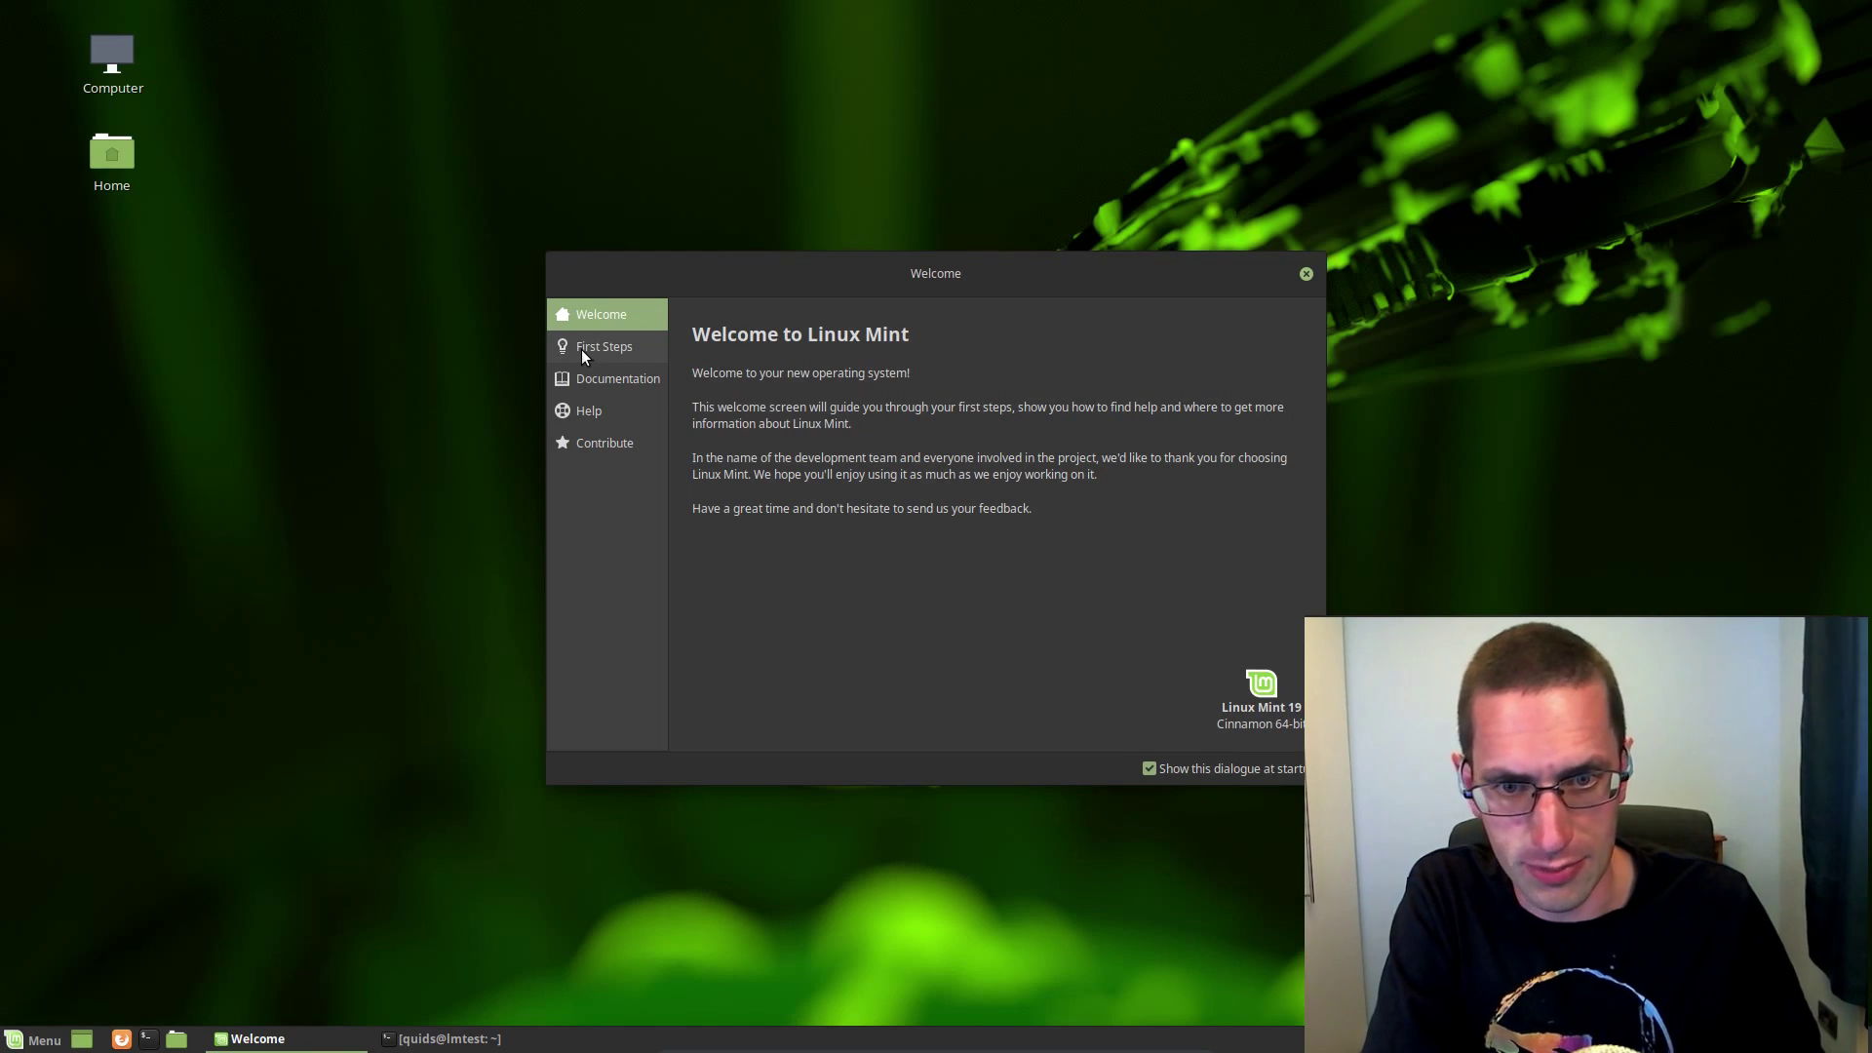
Step: Show the Welcome Screen's First Steps page and scroll down to the System Settings entry
click(581, 349)
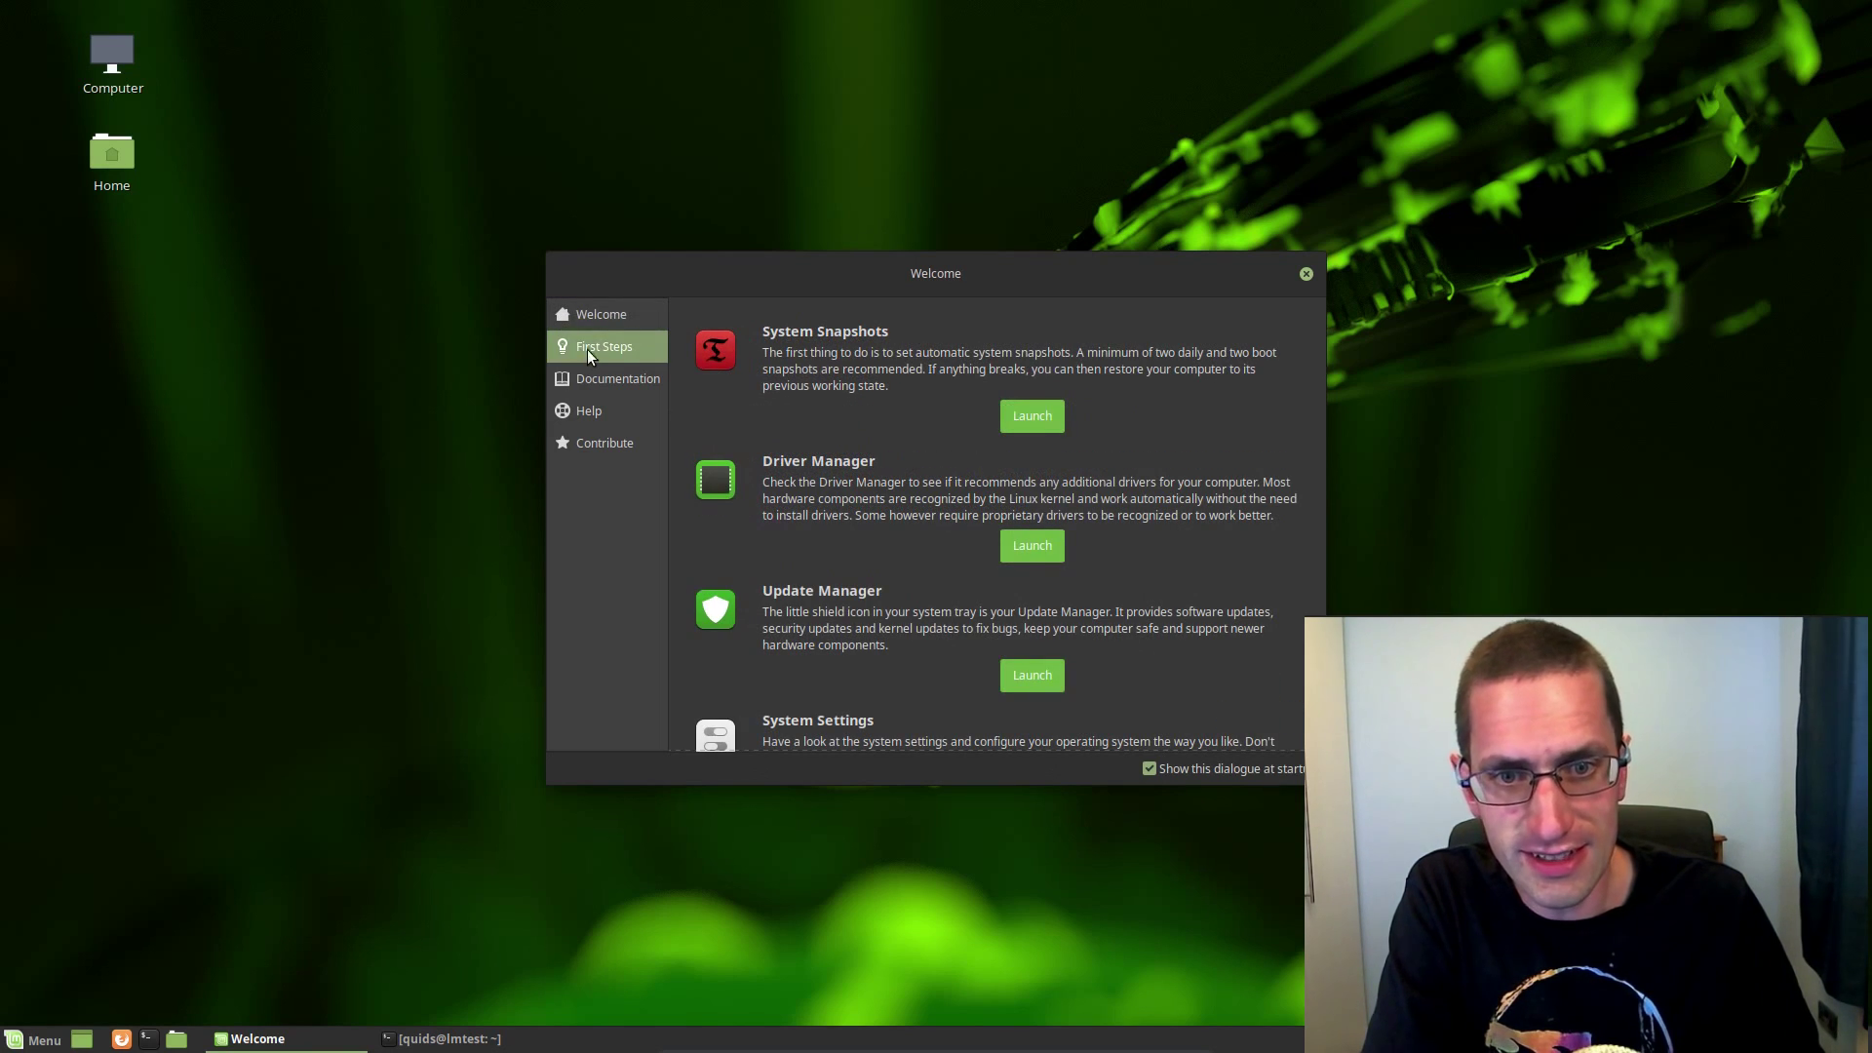
scroll(930, 526, down, 2)
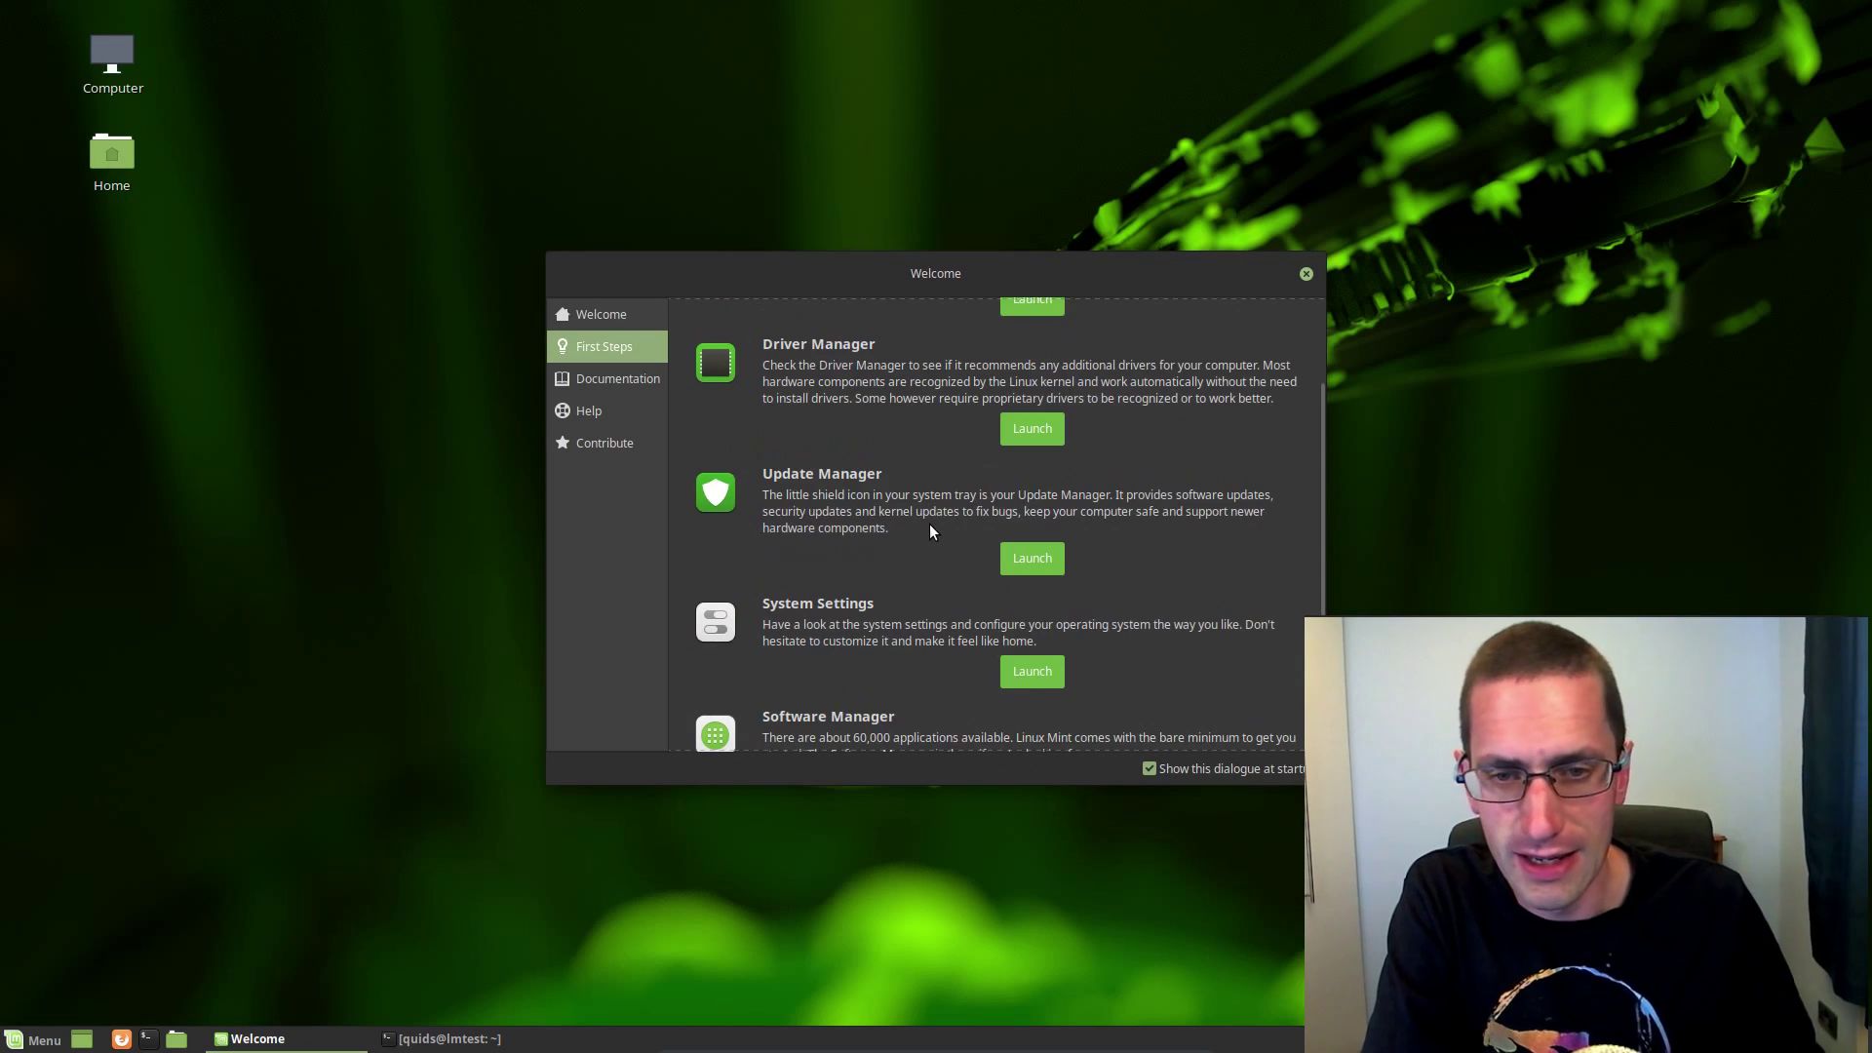
scroll(929, 526, down, 1)
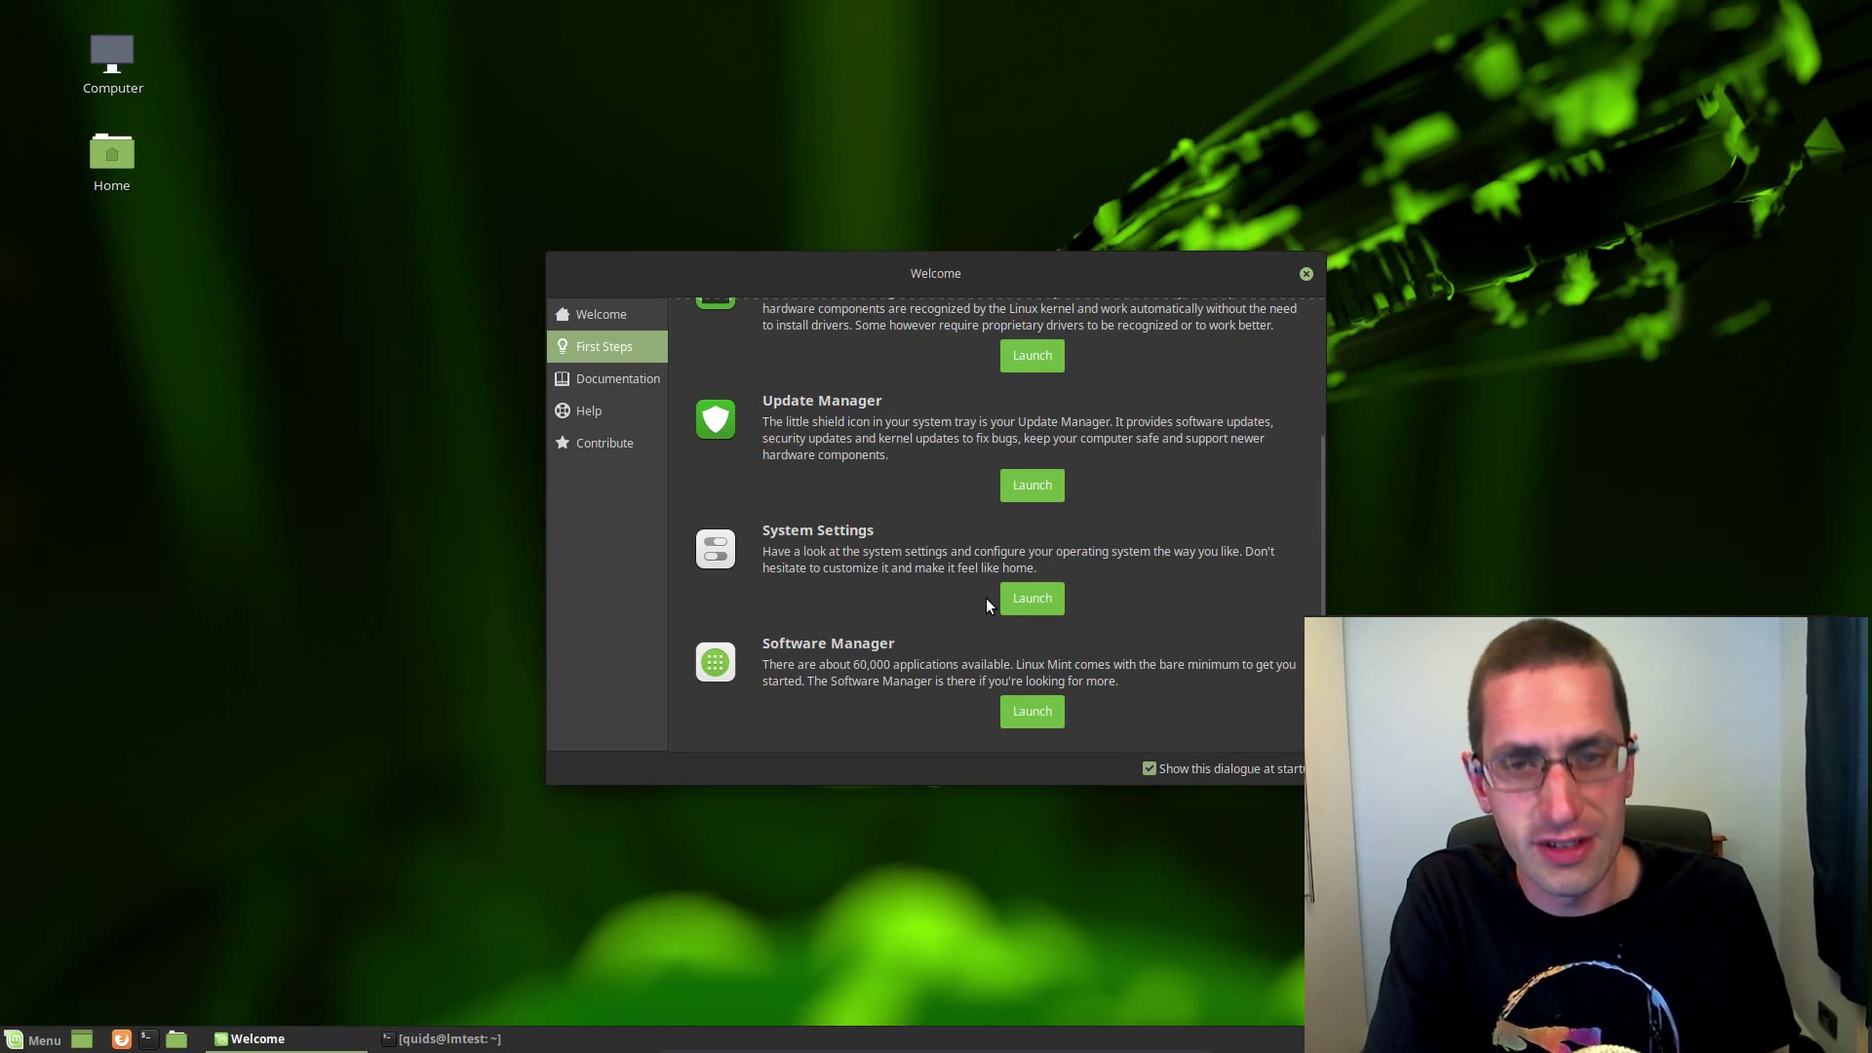
Step: Launch System Settings and open the Screensaver module
click(1033, 599)
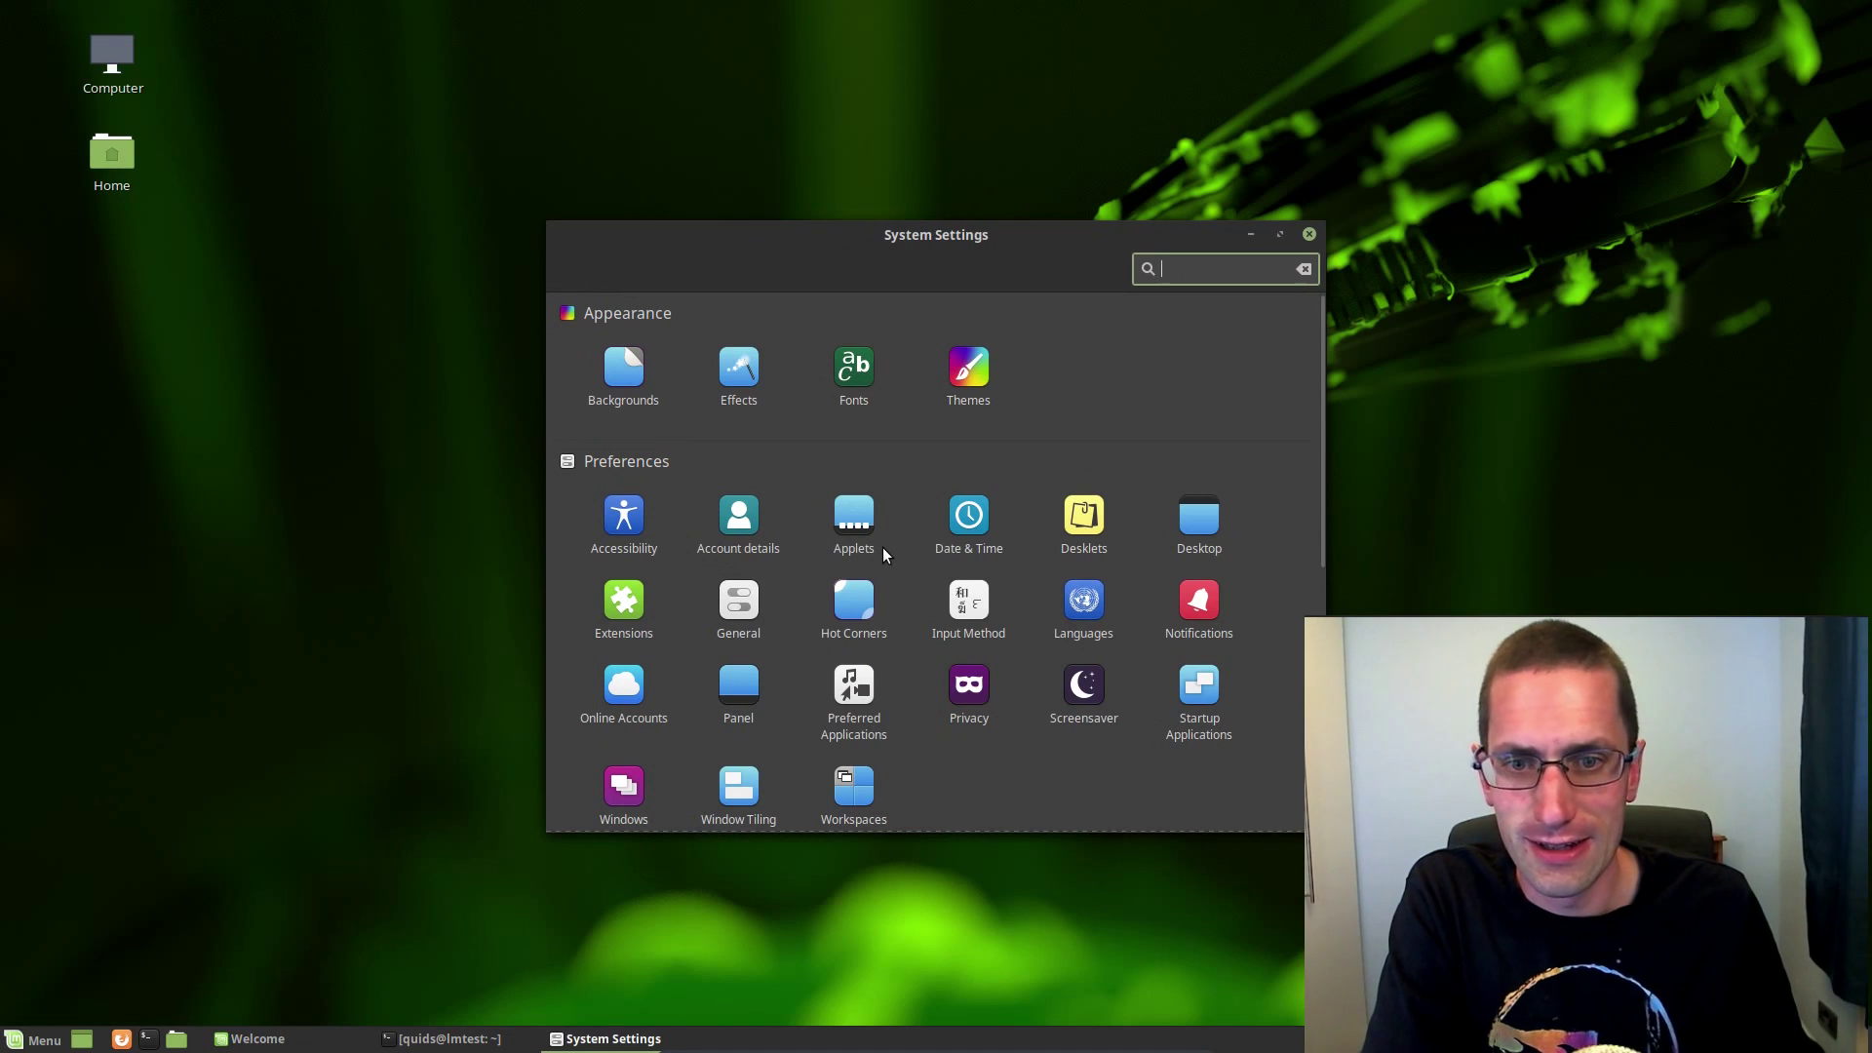
scroll(884, 547, down, 5)
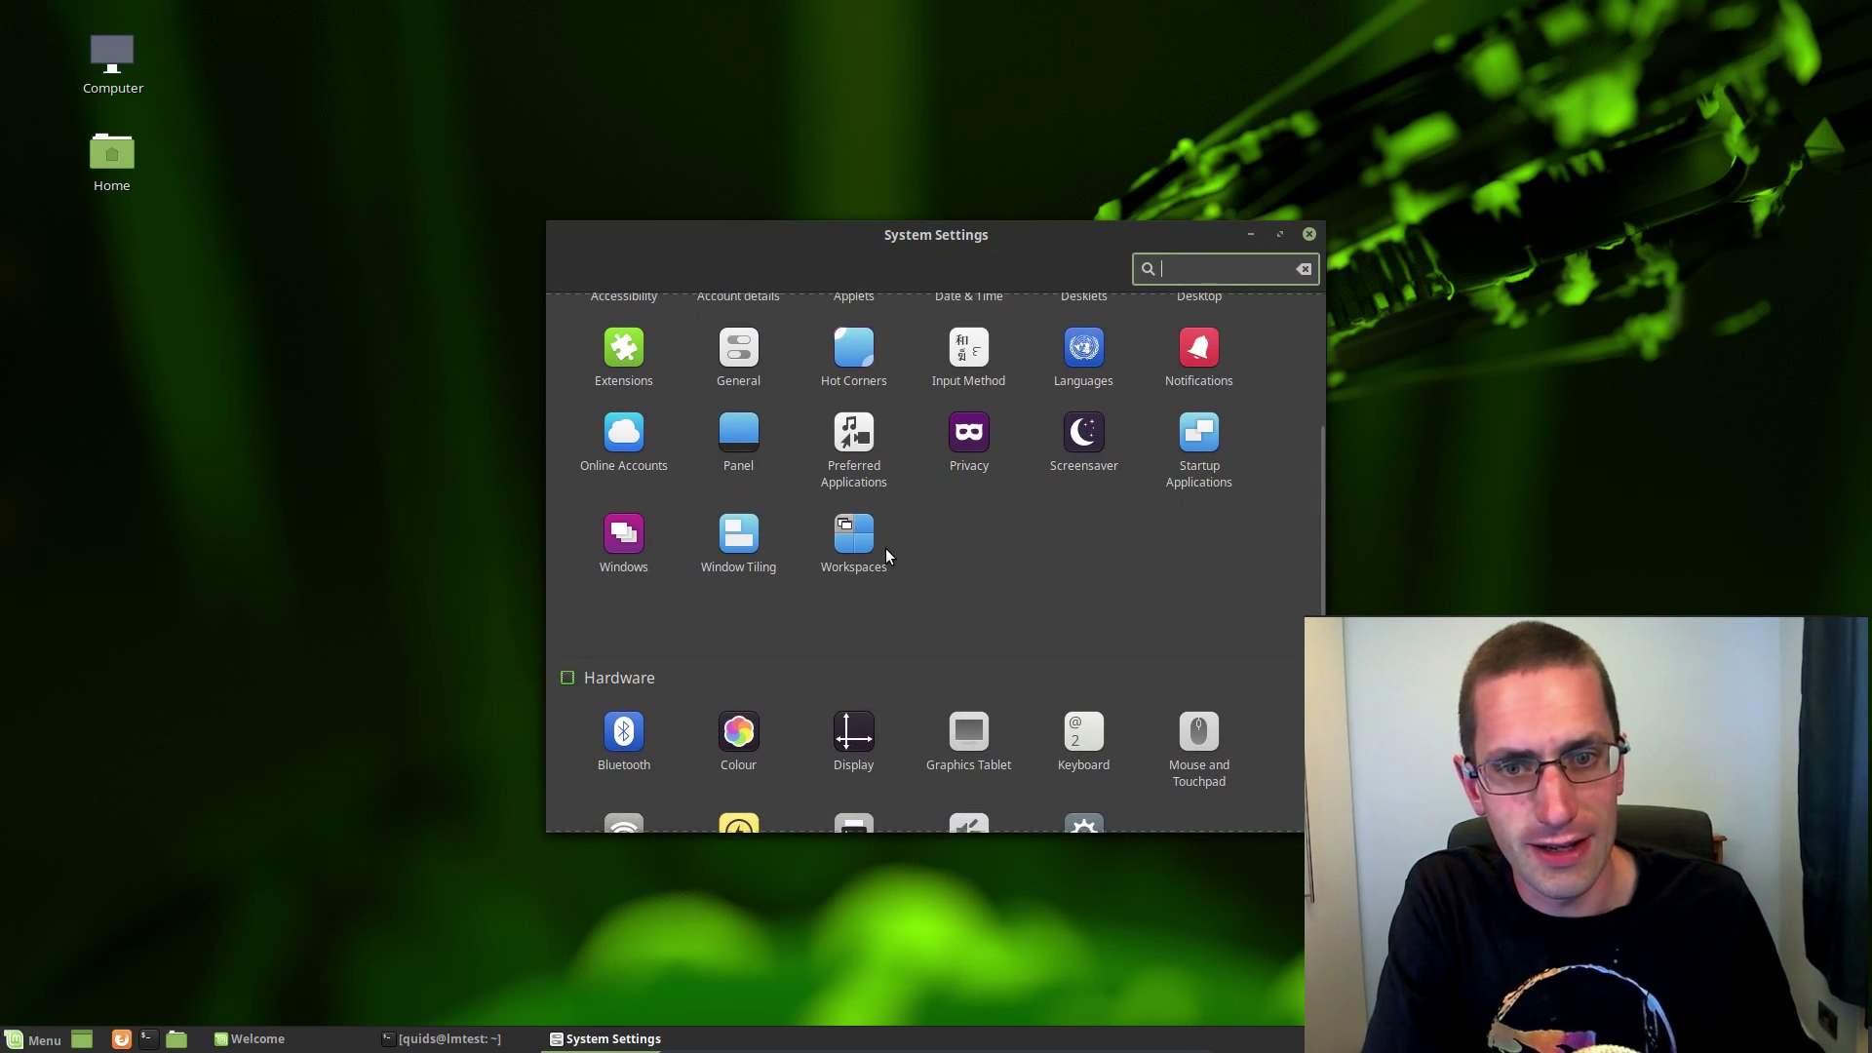
click(1081, 430)
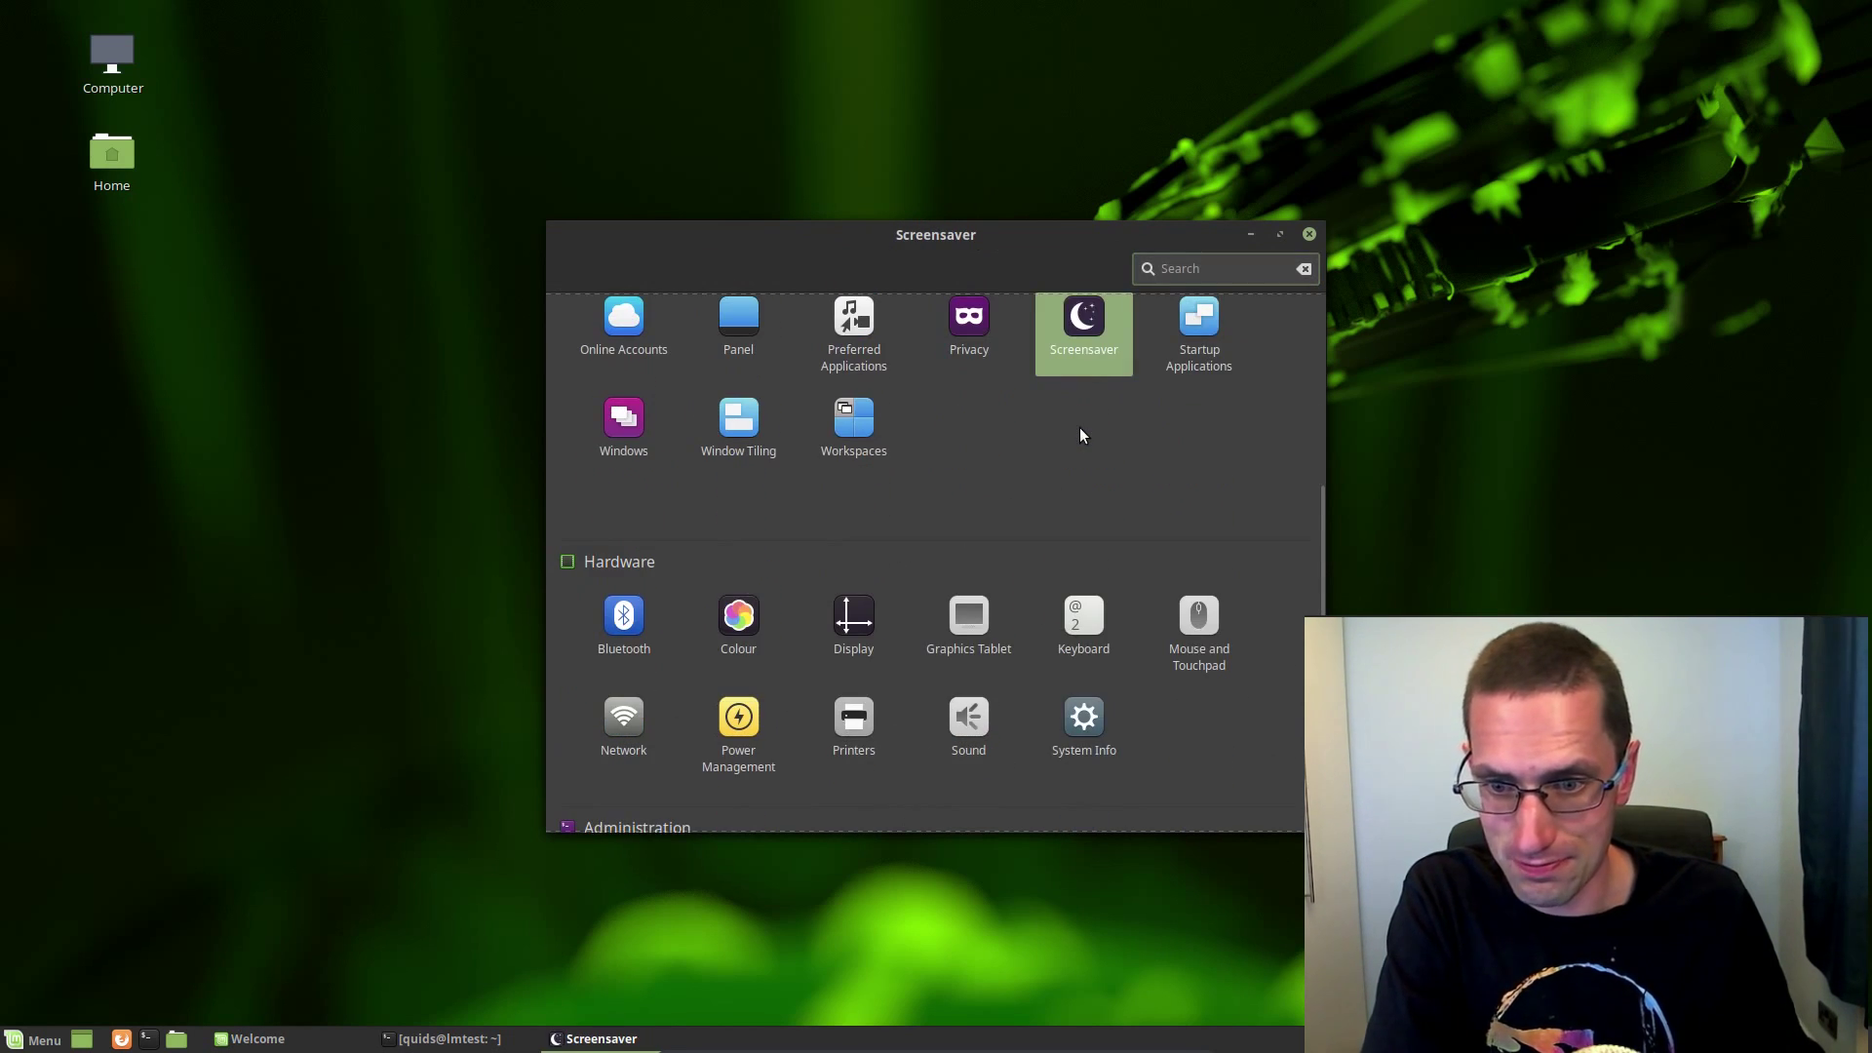
scroll(850, 659, down, 1)
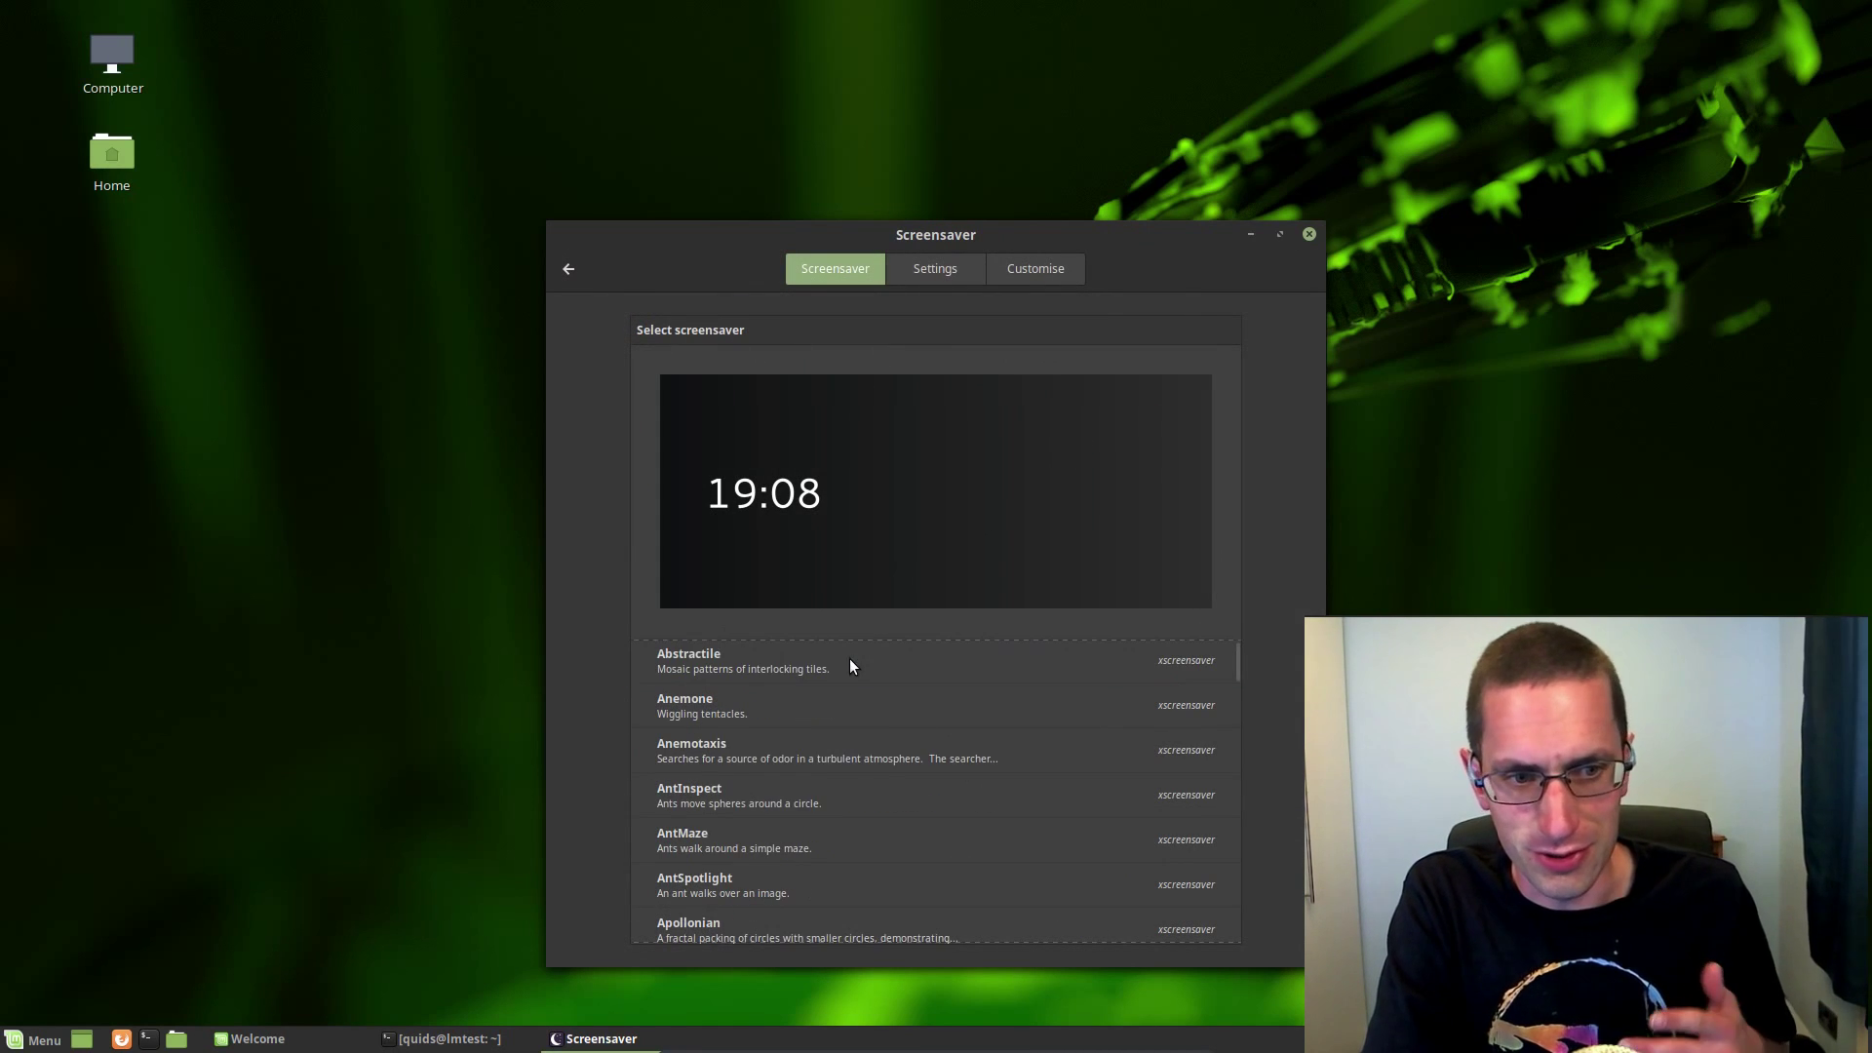
scroll(850, 666, down, 2)
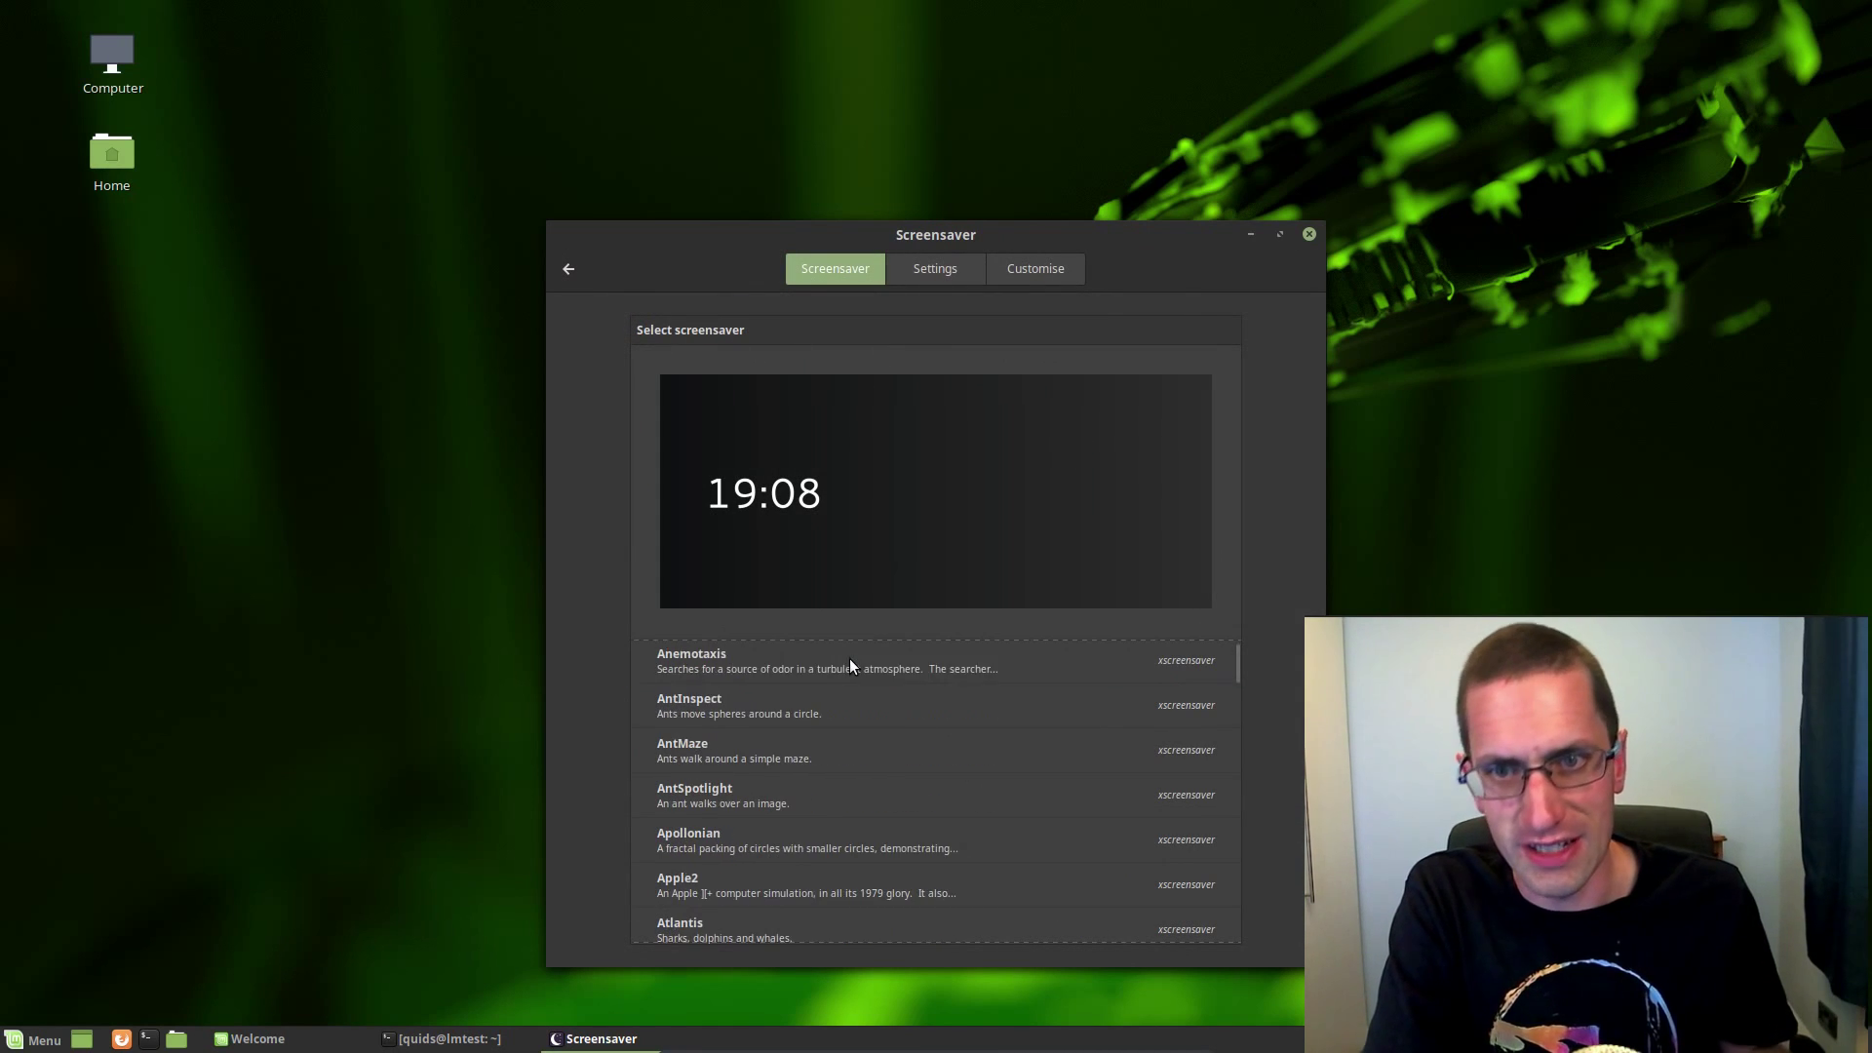
Step: View the screensaver Customise and Settings tabs, return to the overview, and move the window down
click(1024, 273)
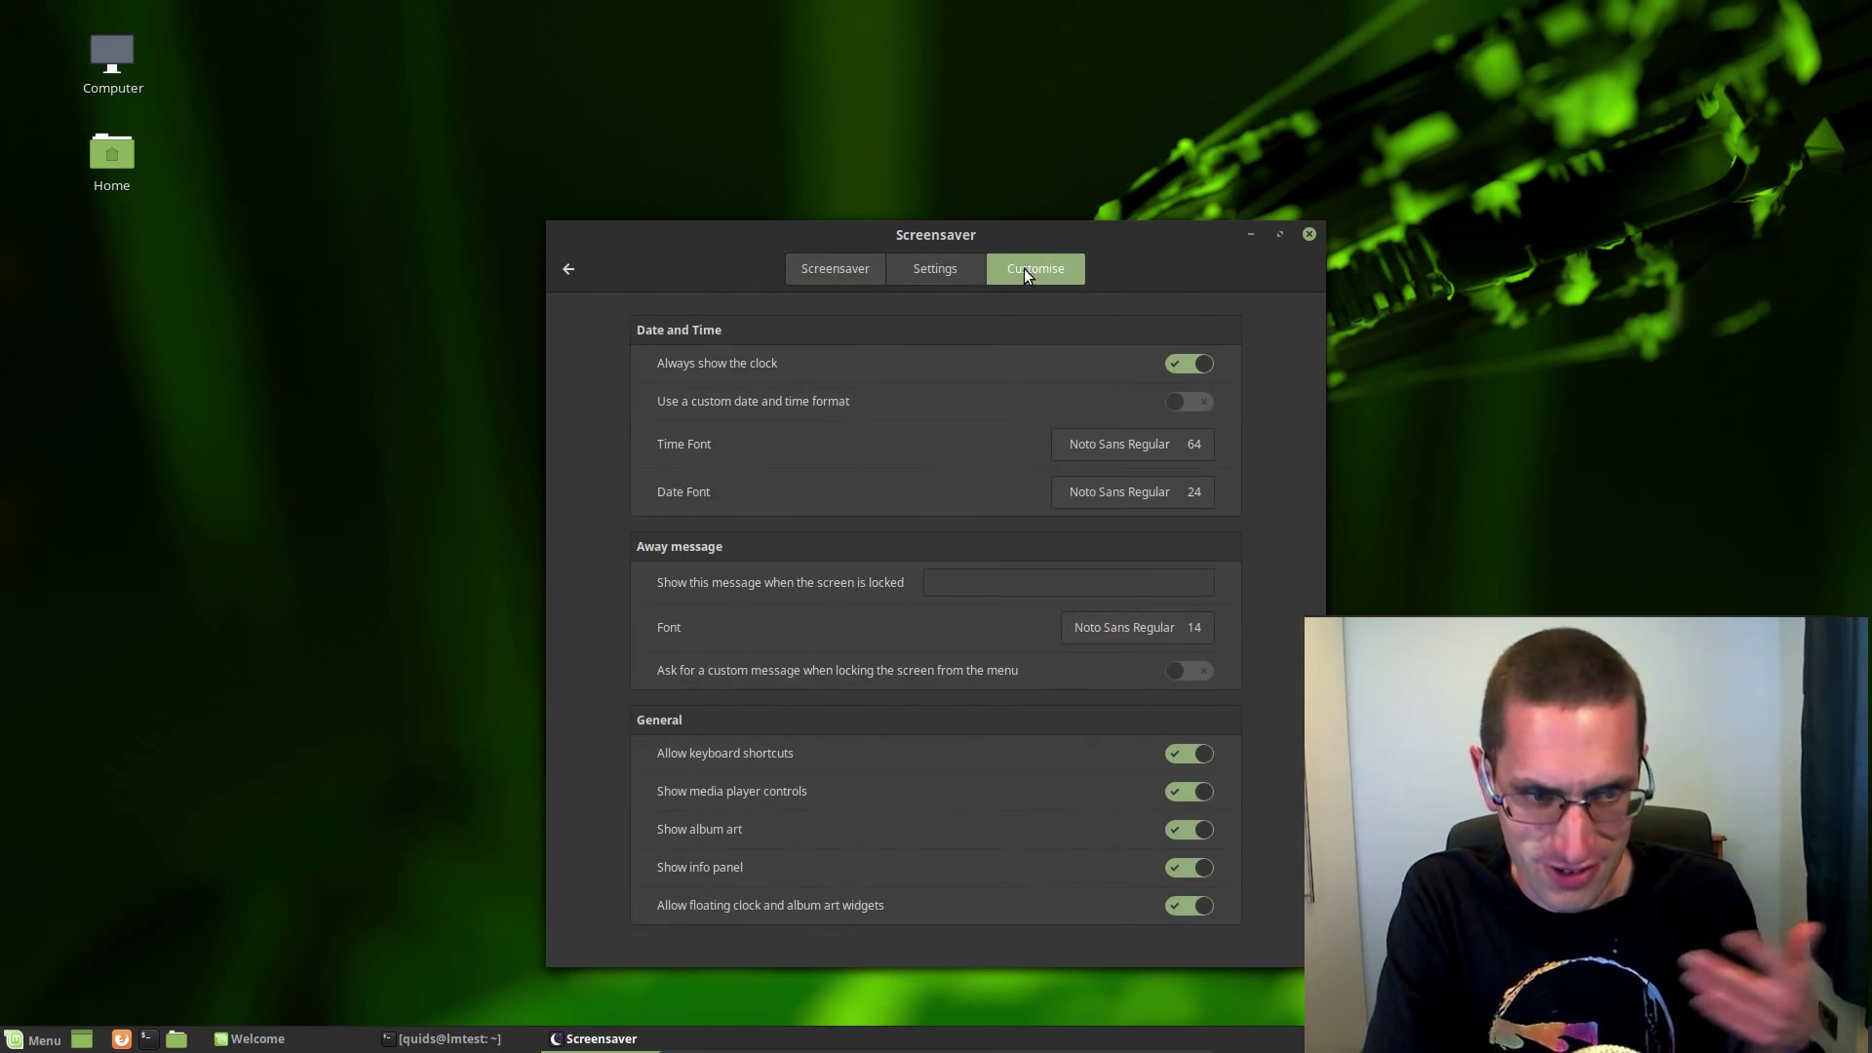
click(928, 263)
click(827, 267)
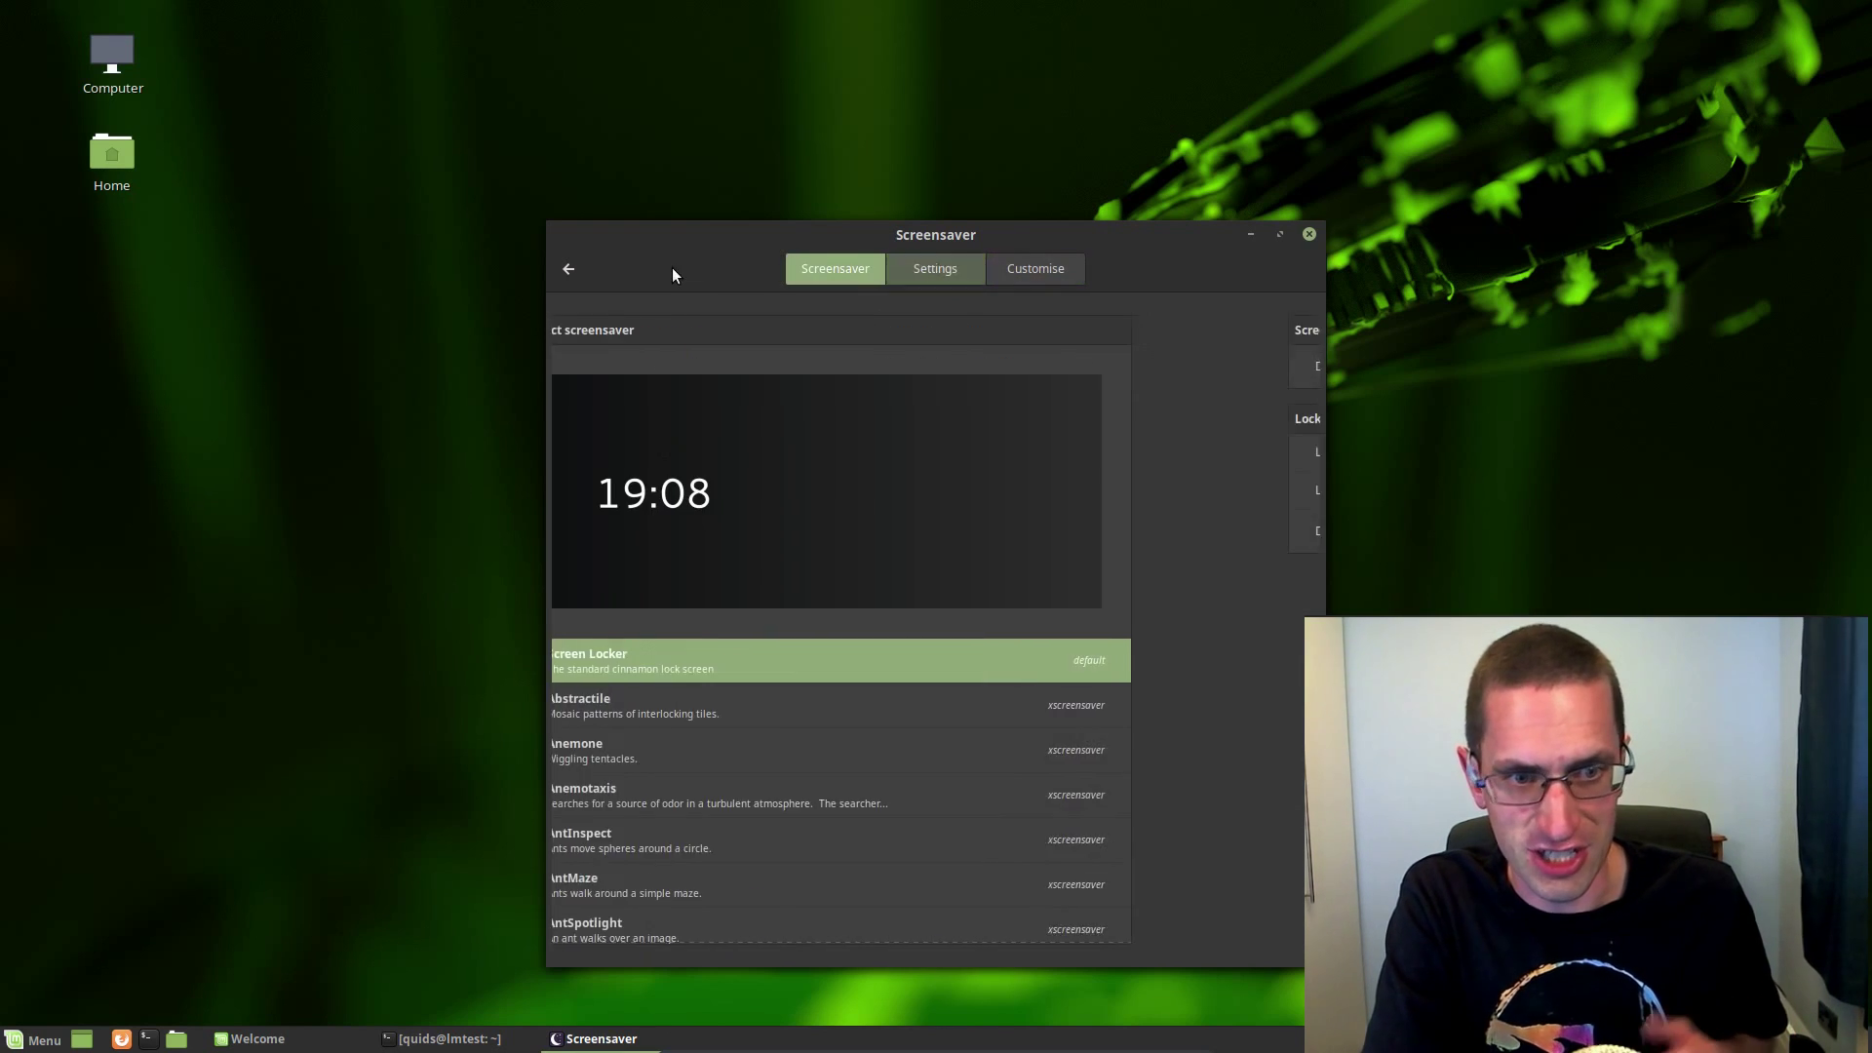
click(563, 273)
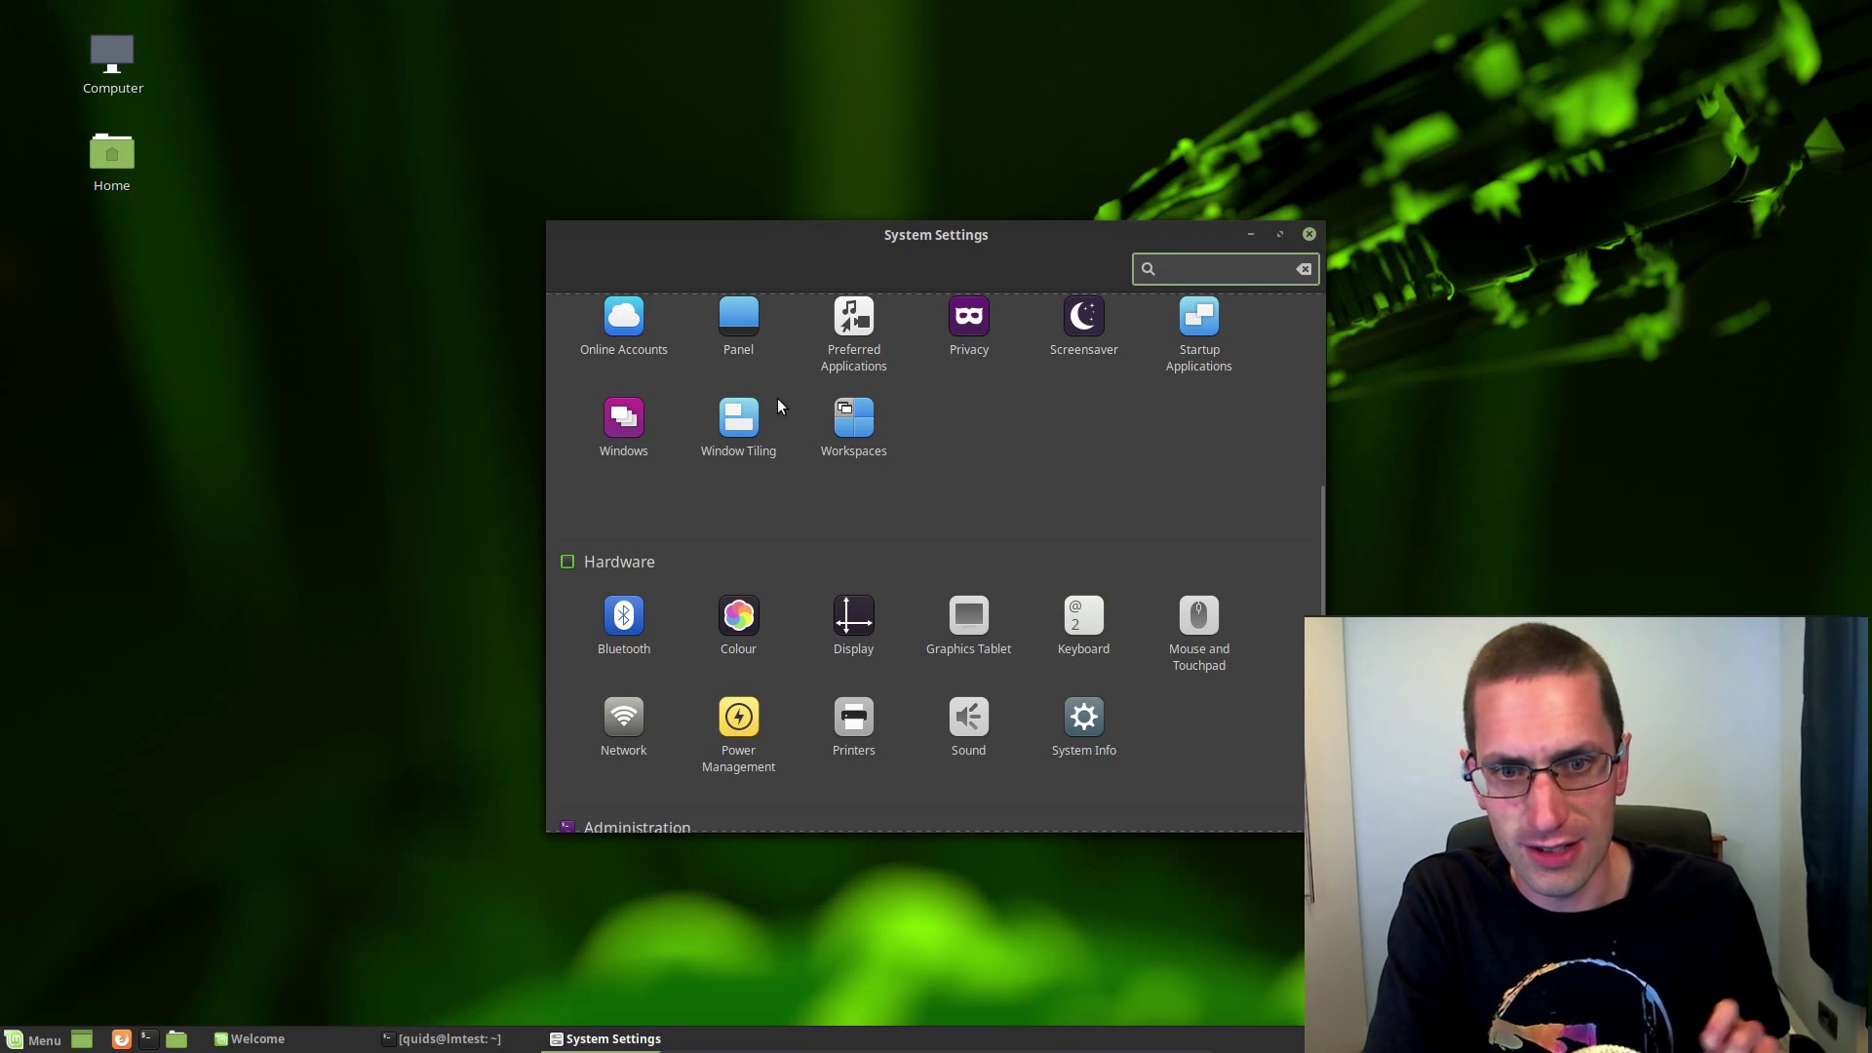
scroll(1201, 373, up, 1)
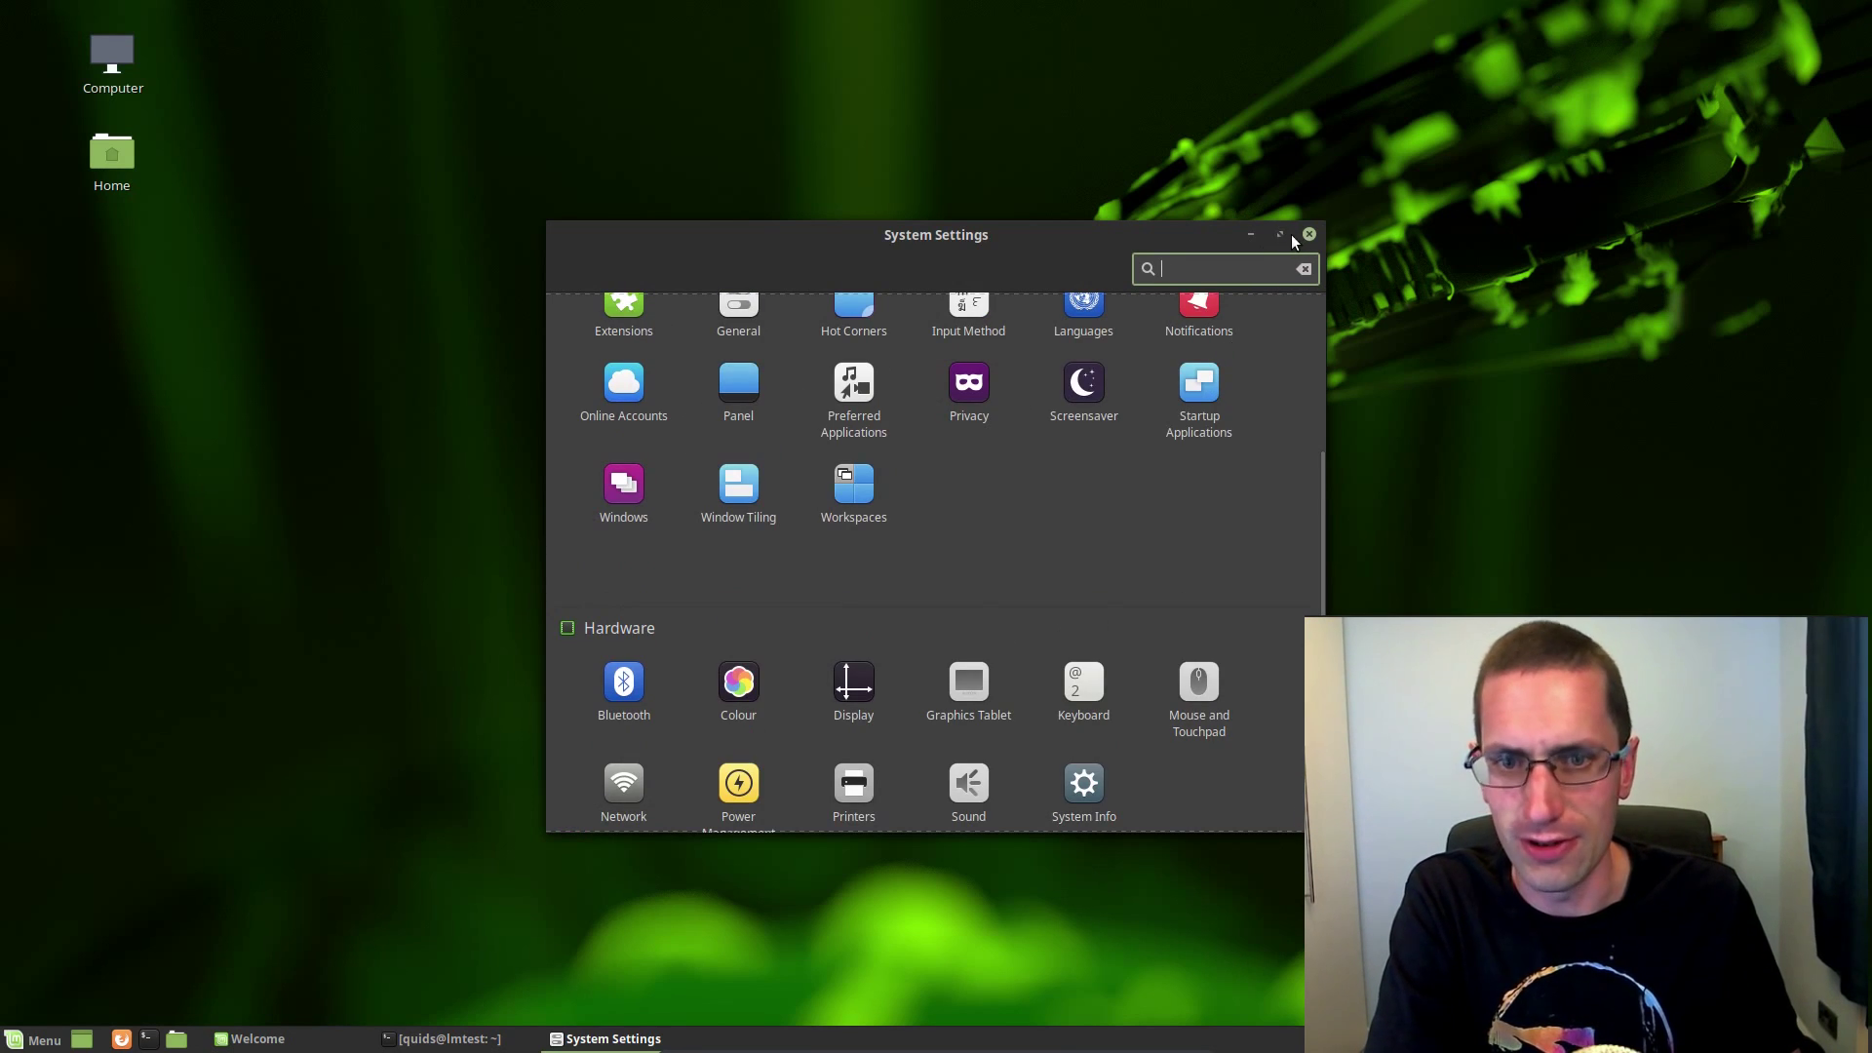
mouse_move(1191, 287)
mouse_down()
mouse_move(1182, 380)
mouse_move(1216, 367)
mouse_move(1169, 378)
mouse_move(1198, 373)
mouse_move(1199, 310)
mouse_up()
Step: Close System Settings and launch the Linux Mint 19 New Features page from Documentation
click(1155, 343)
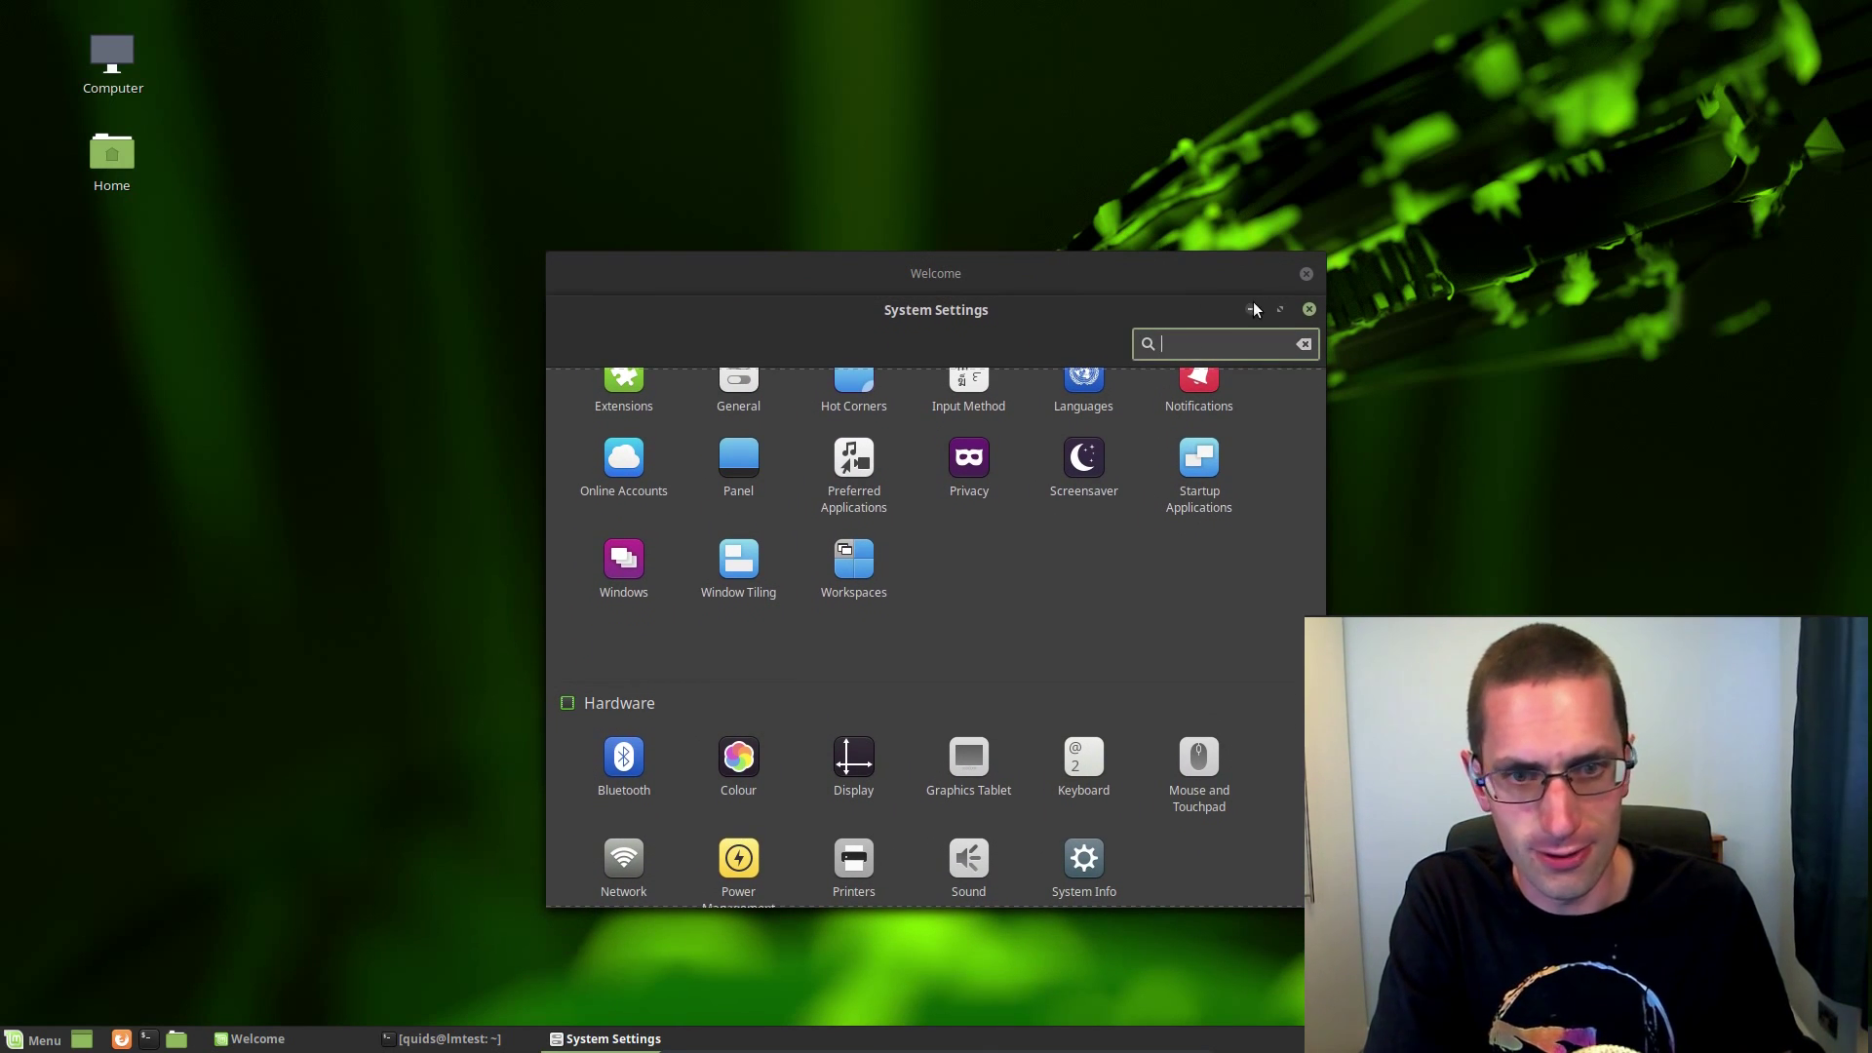
click(1307, 309)
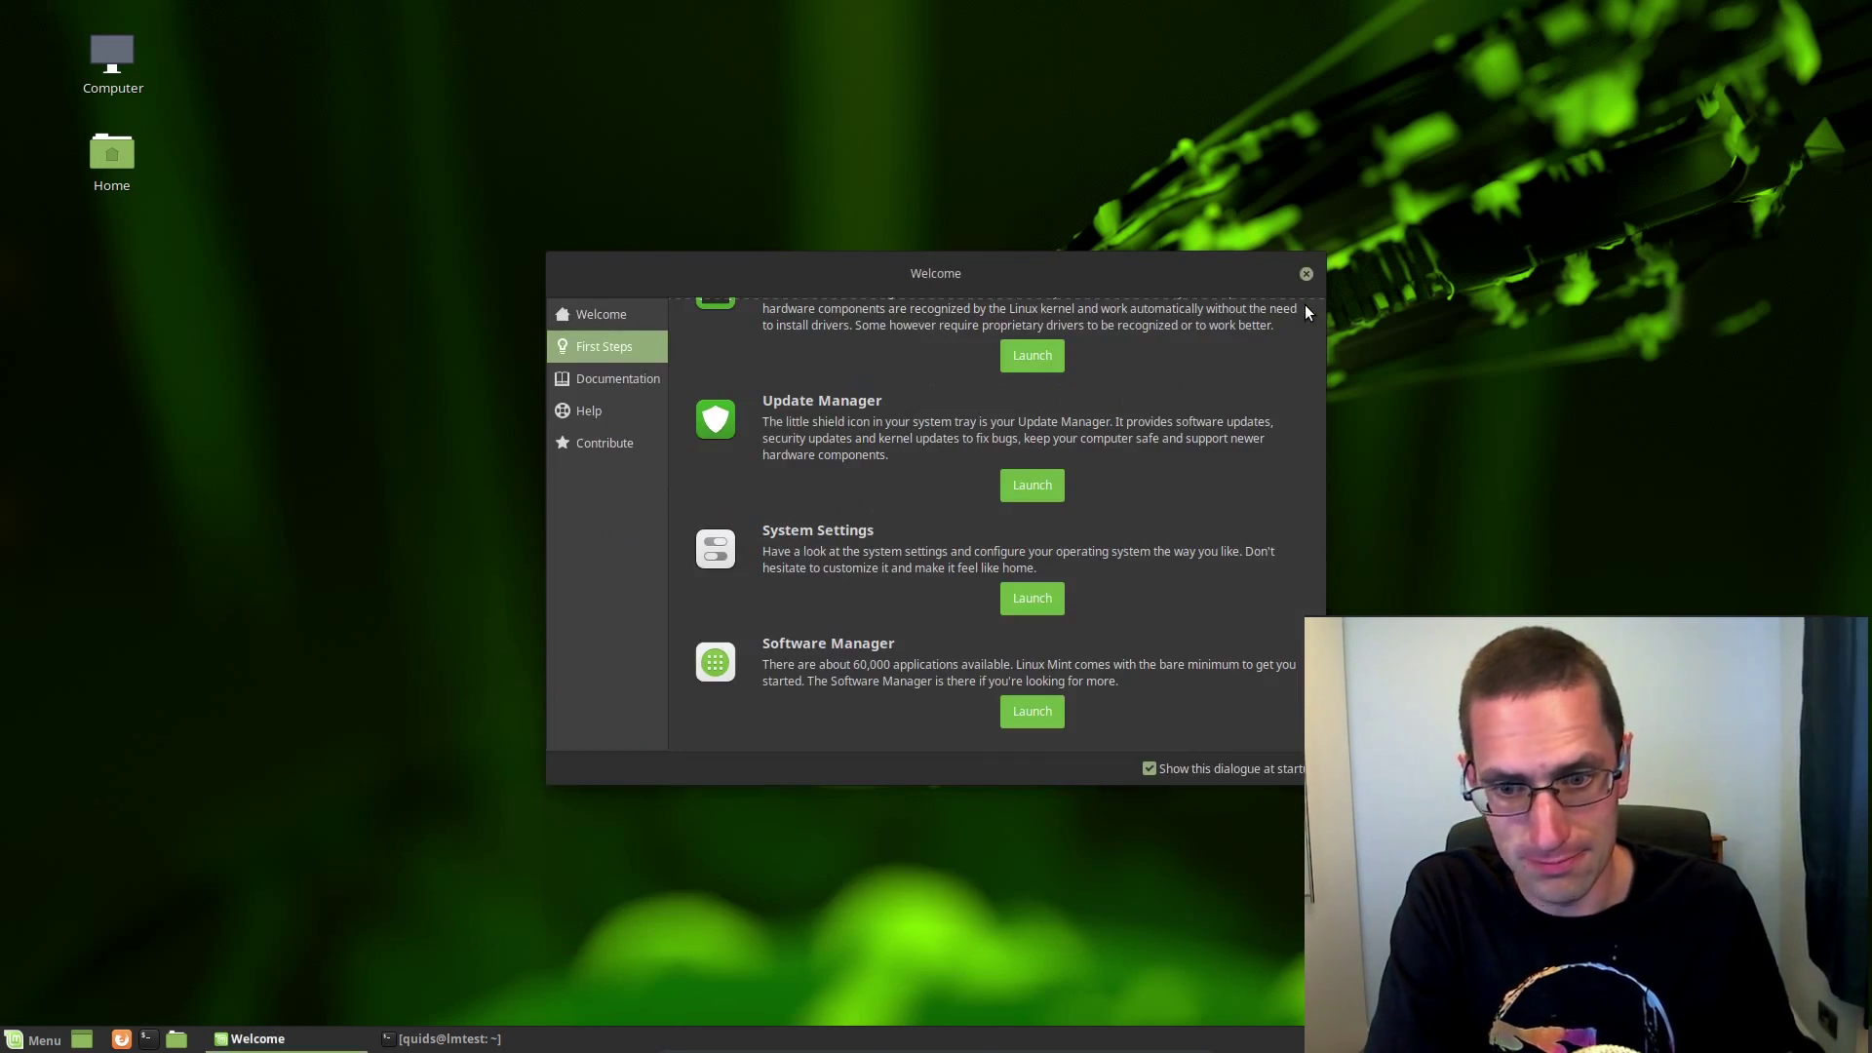
click(631, 382)
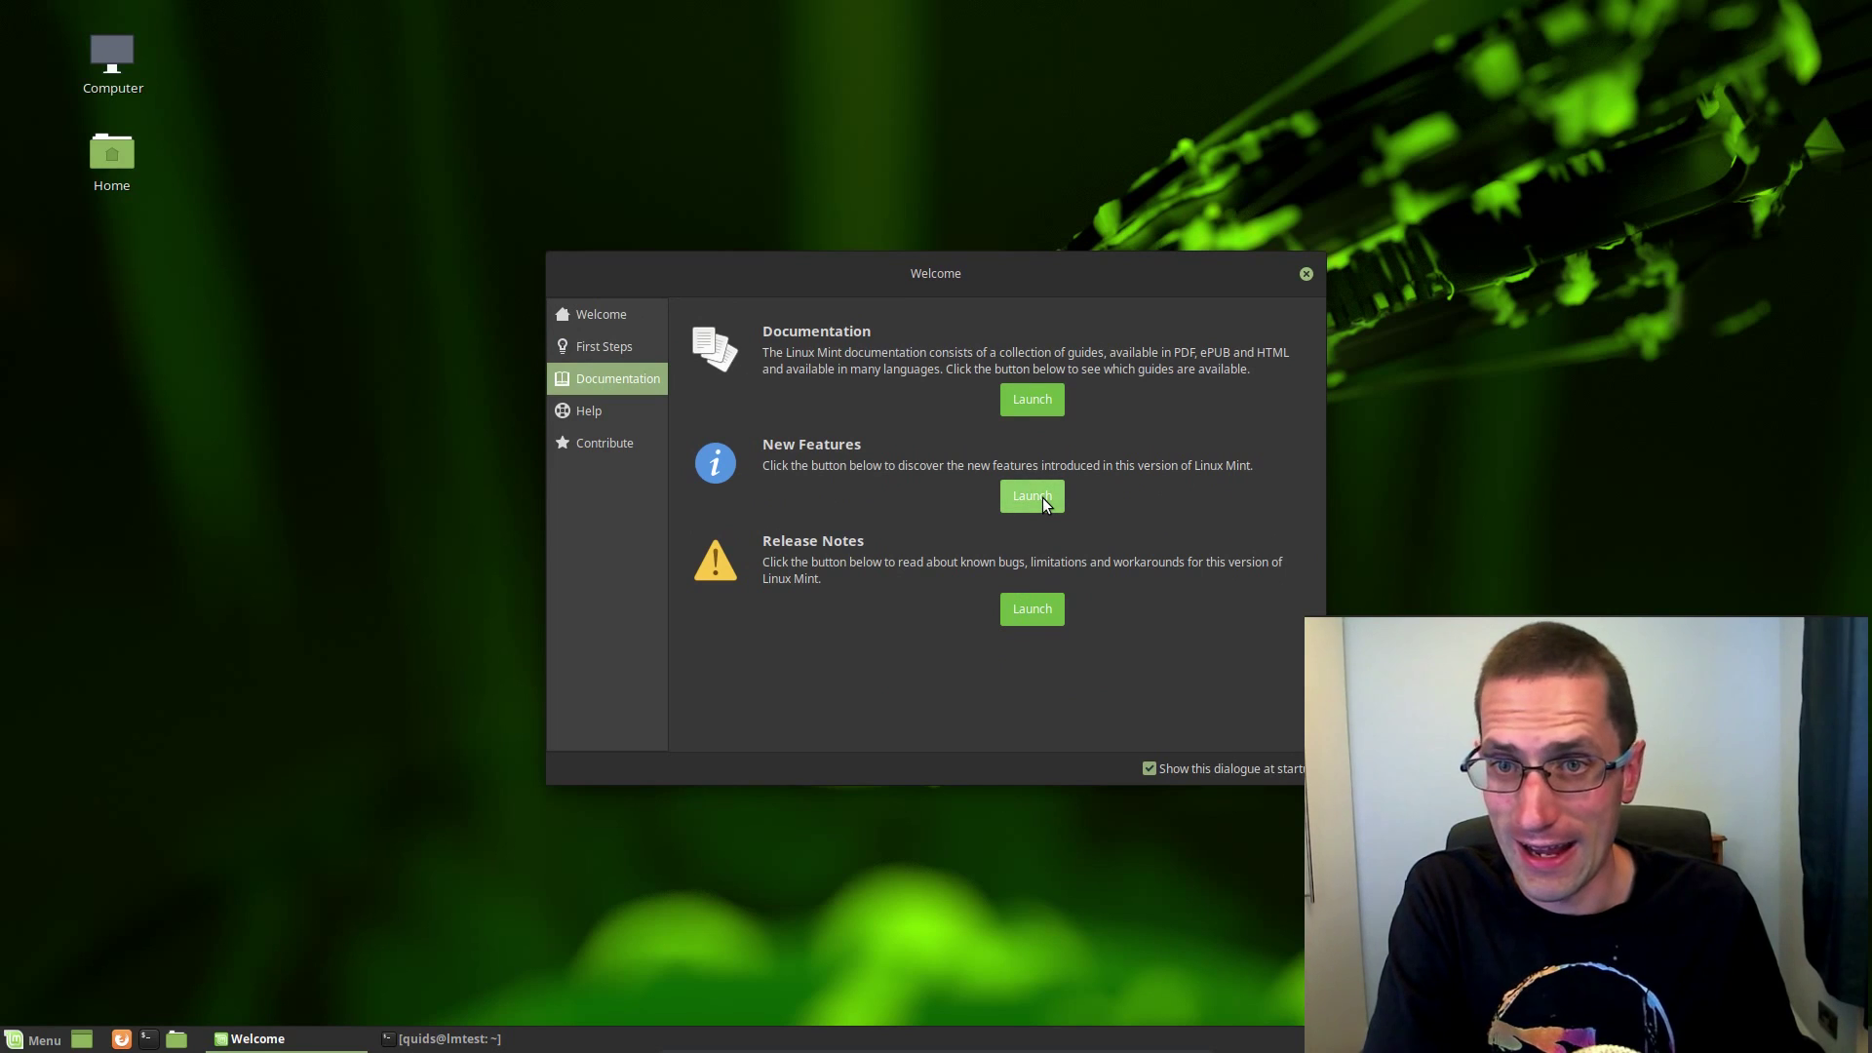
click(1019, 486)
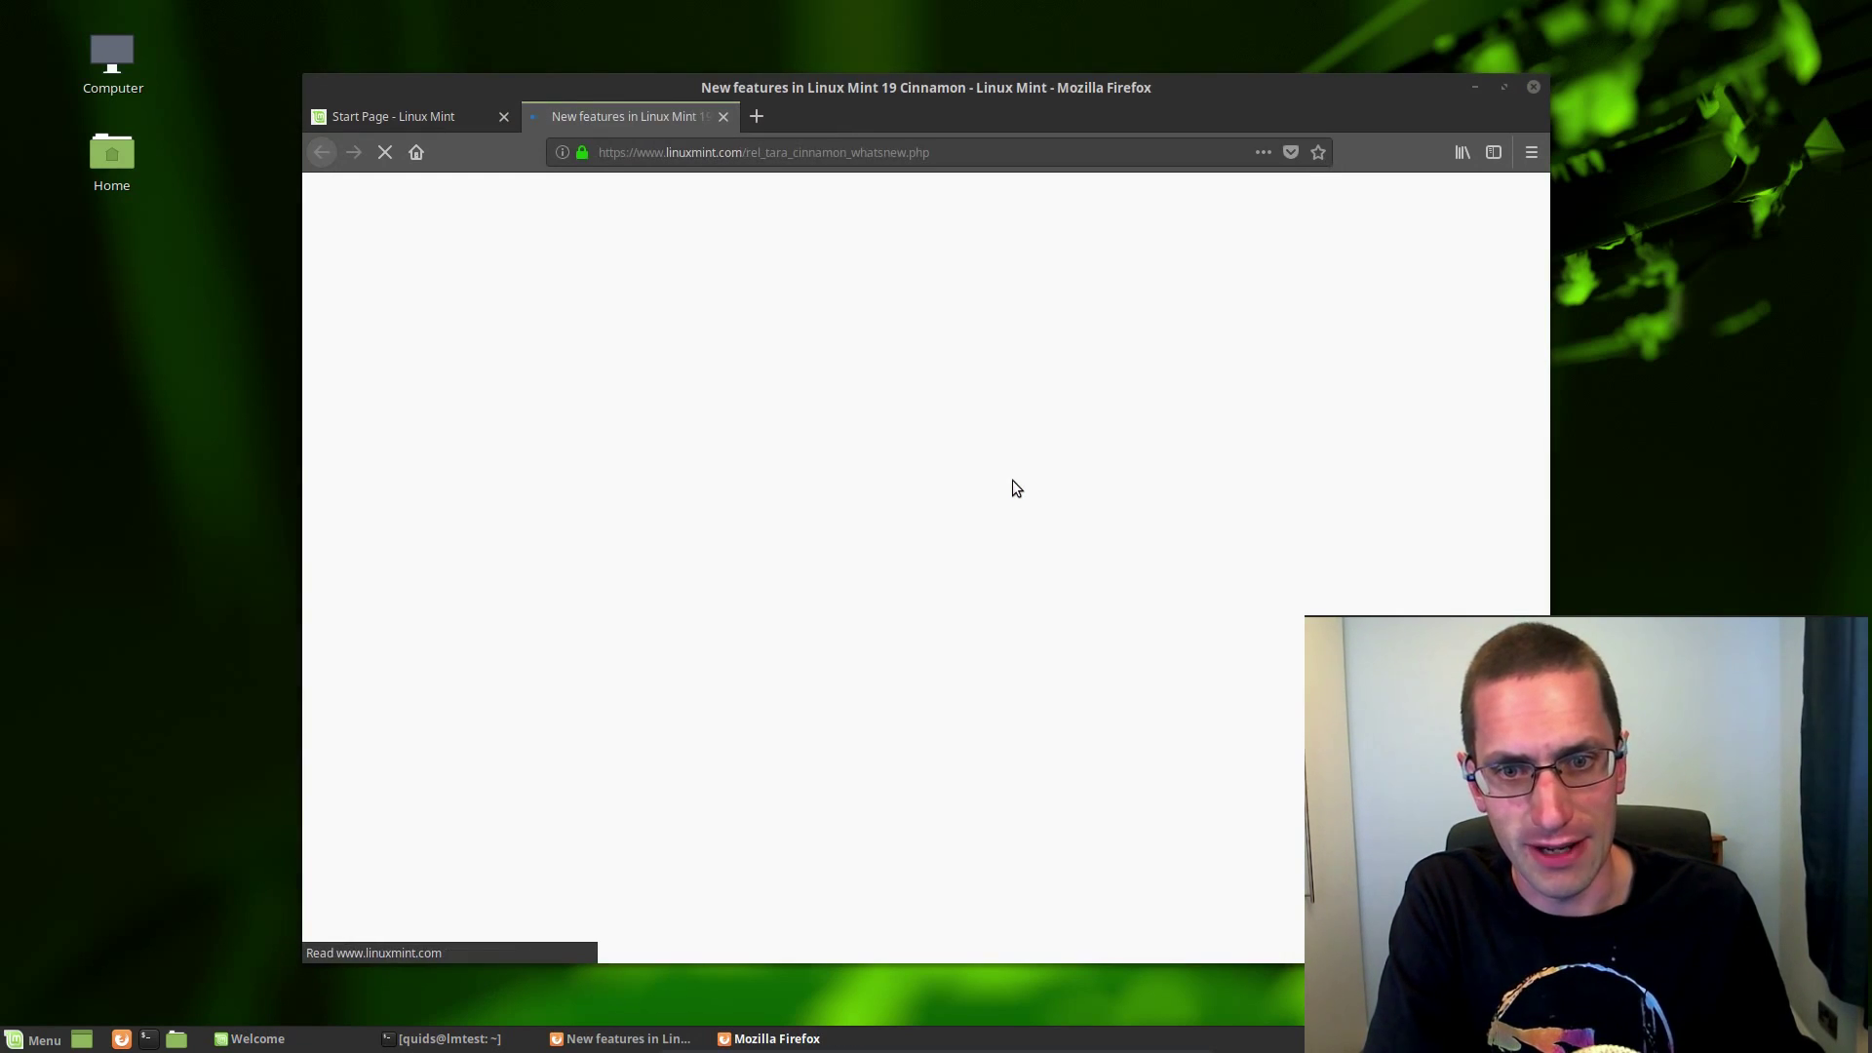
Step: Scroll through the Linux Mint 19 release notes page
scroll(624, 688, down, 5)
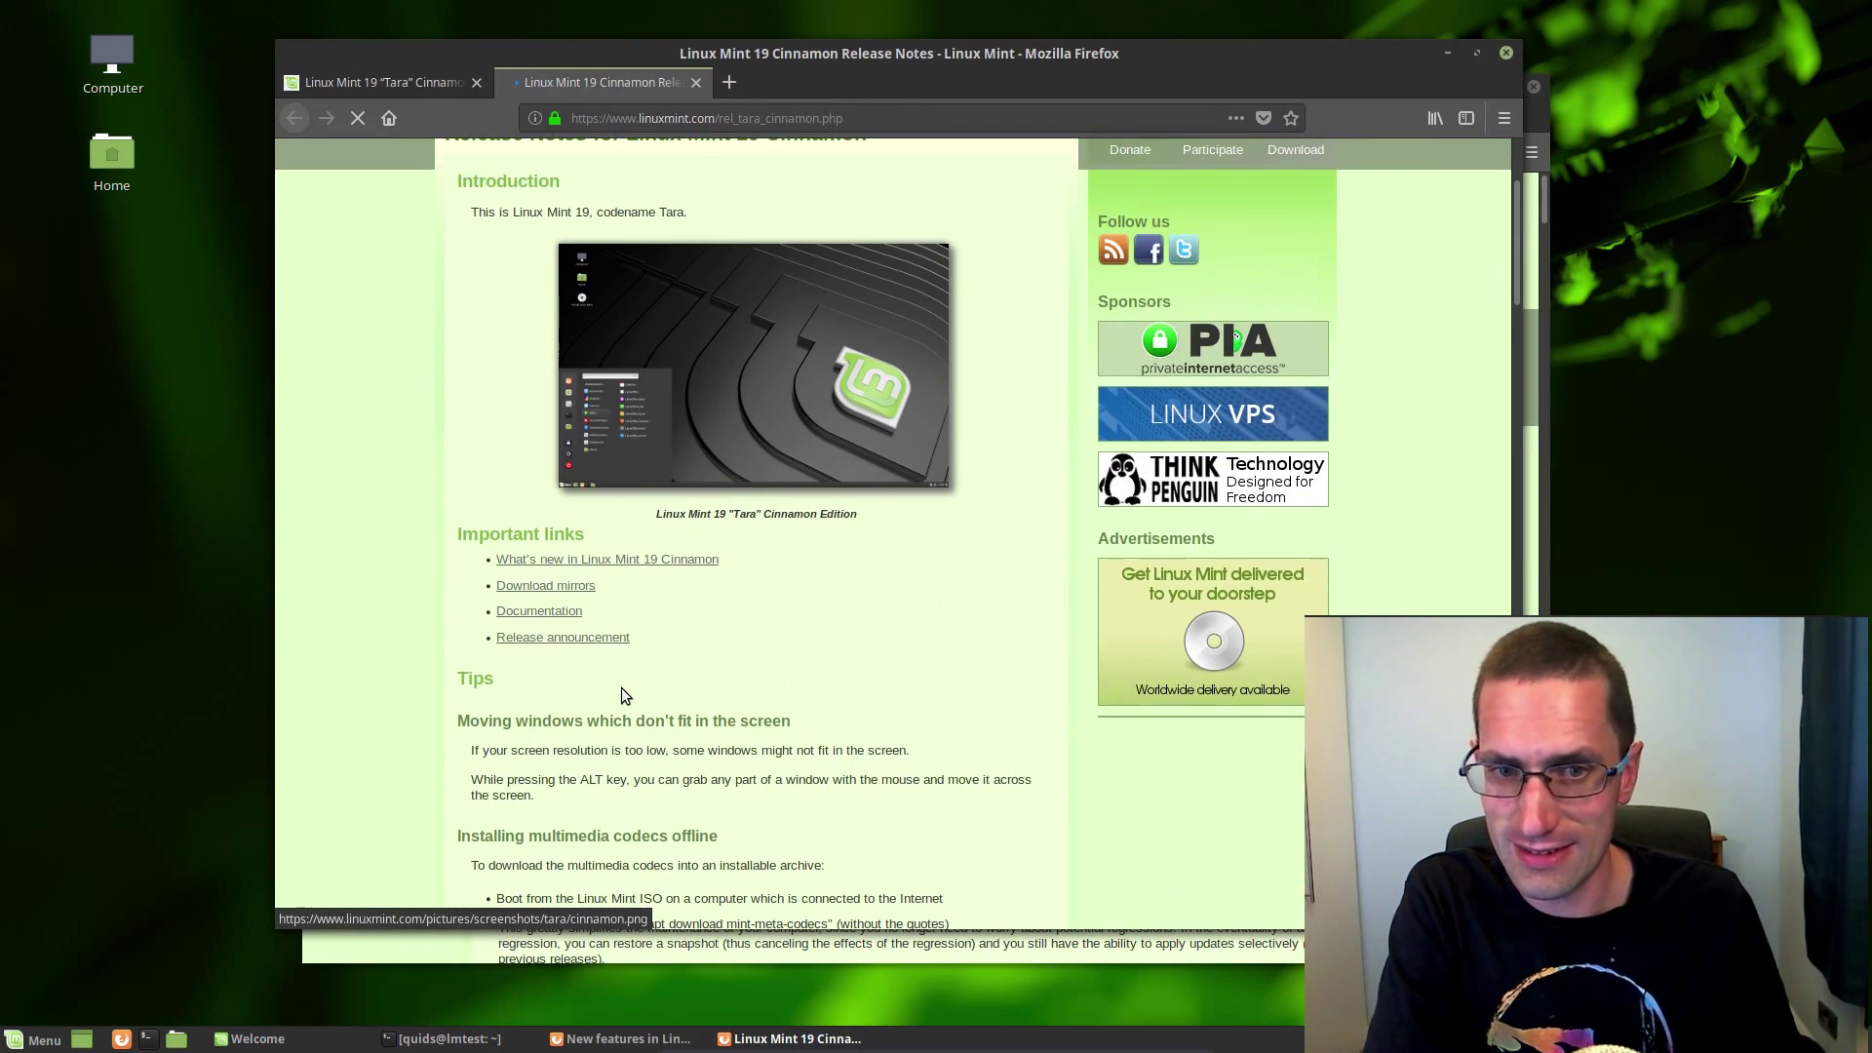
scroll(628, 688, down, 1)
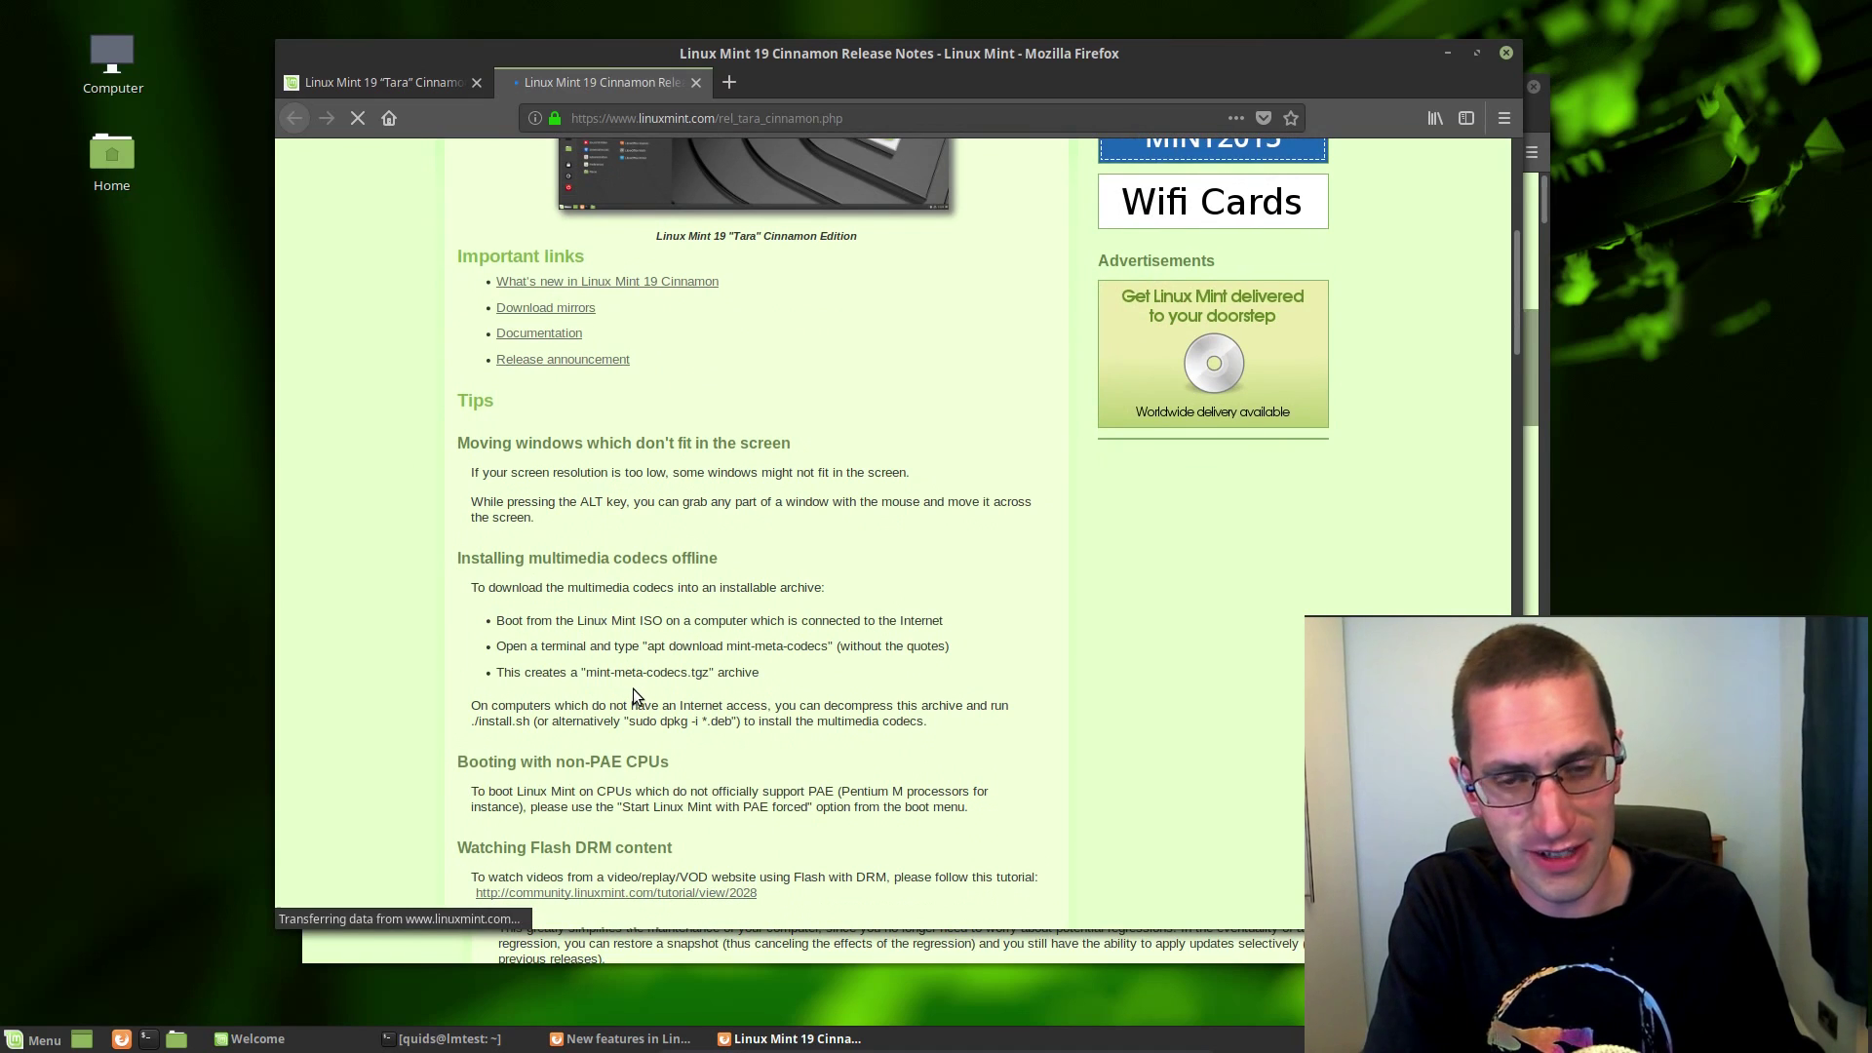
scroll(634, 689, down, 10)
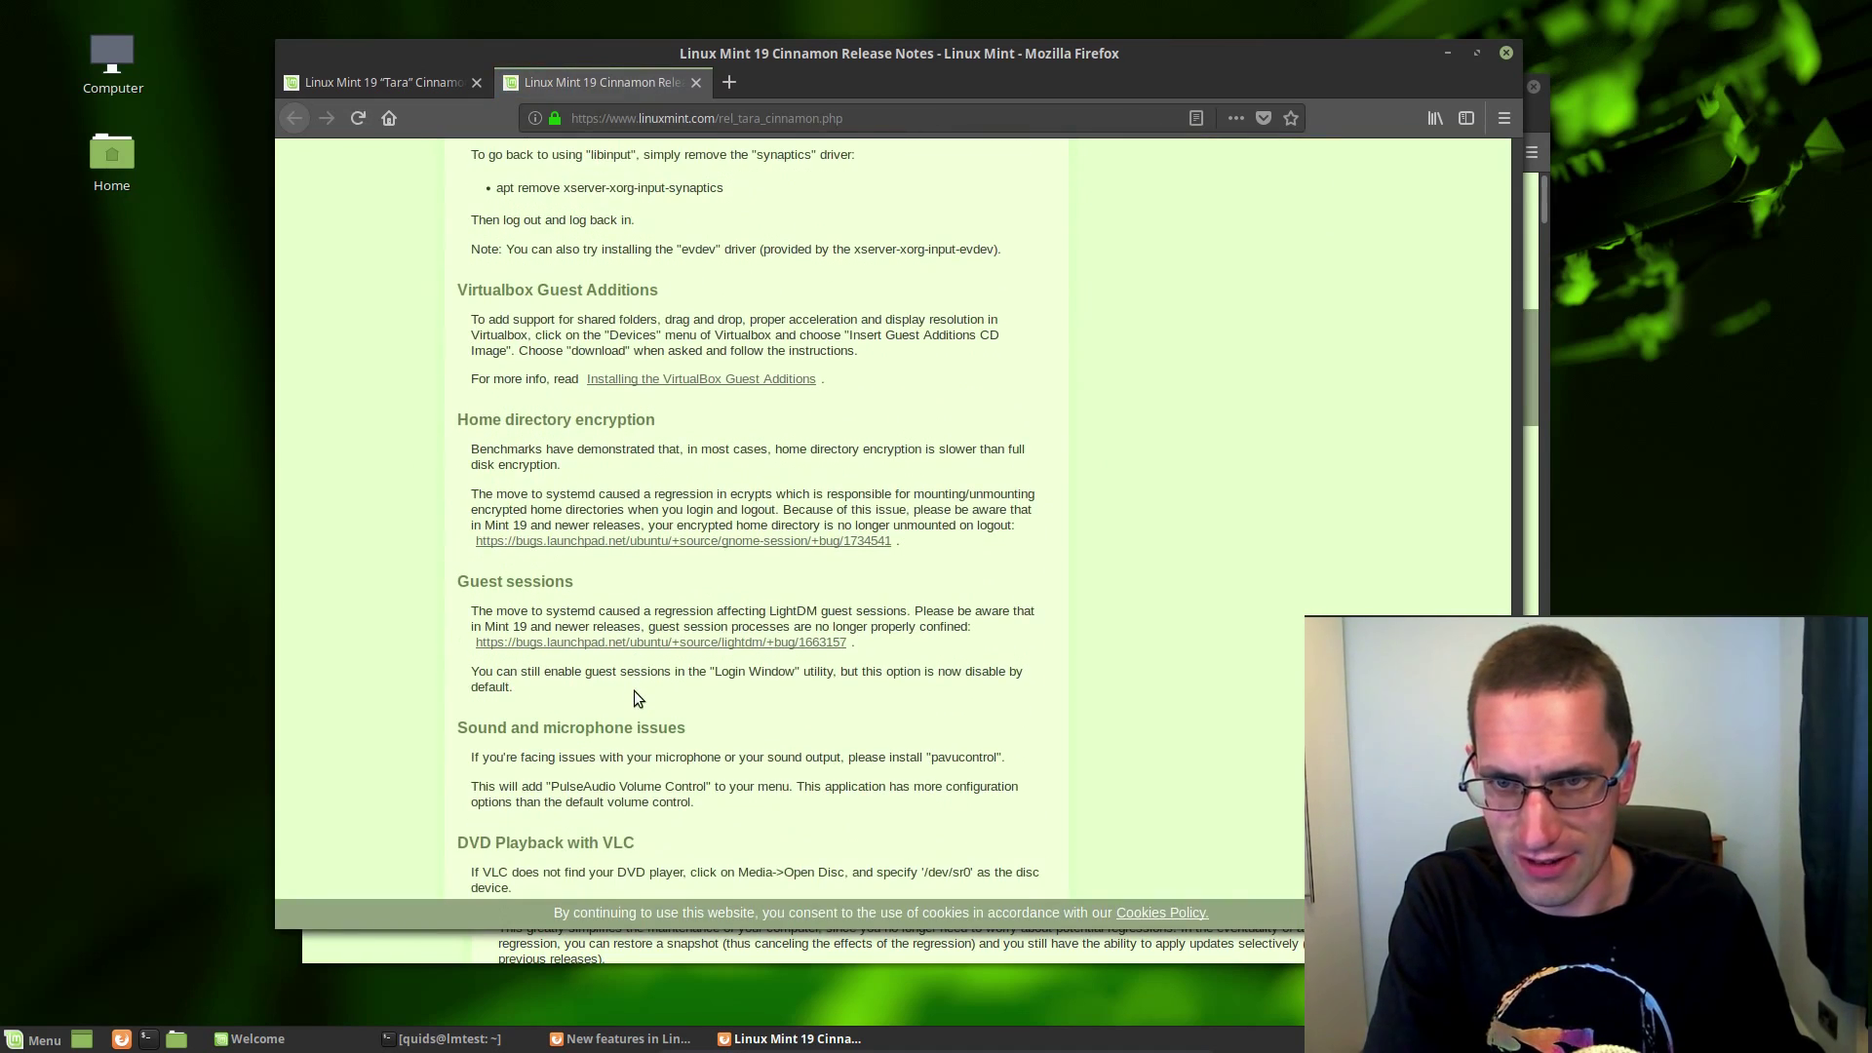
scroll(633, 690, down, 4)
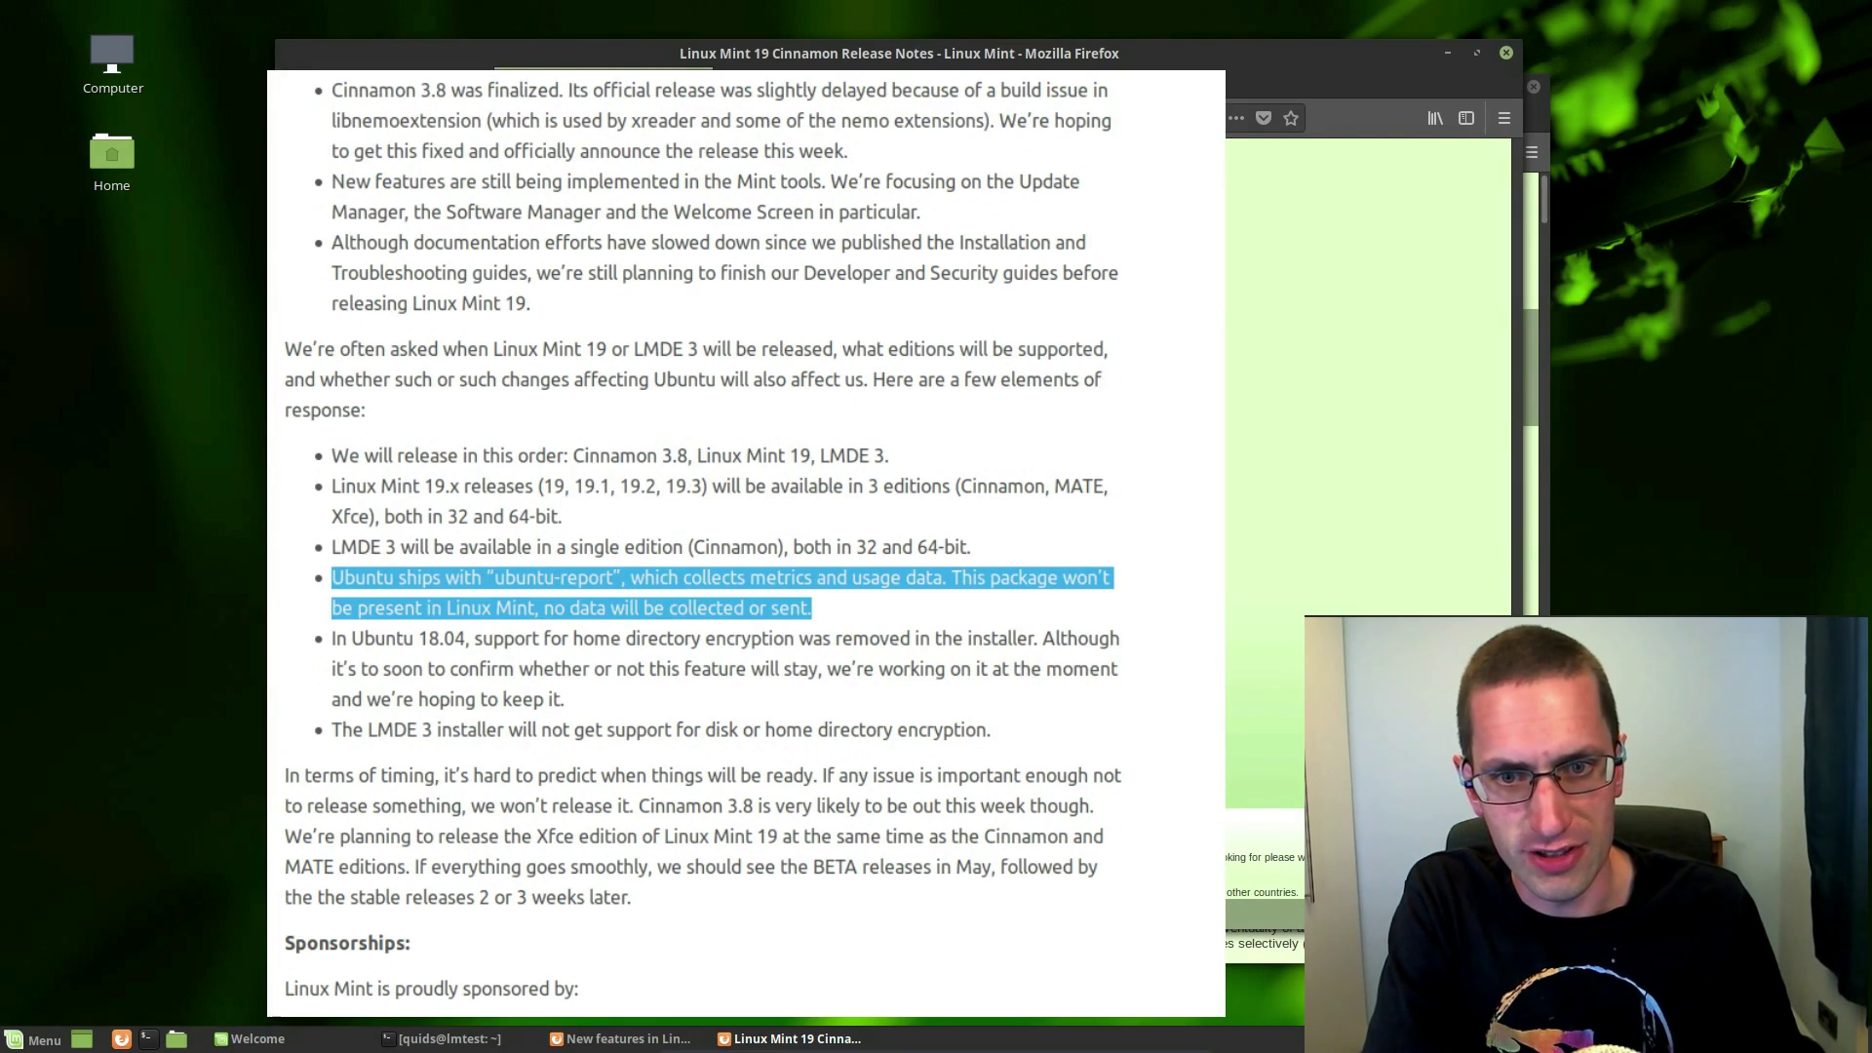
Step: Close the Tara blog post window and minimise the New features window
key(ctrl+Page_Up)
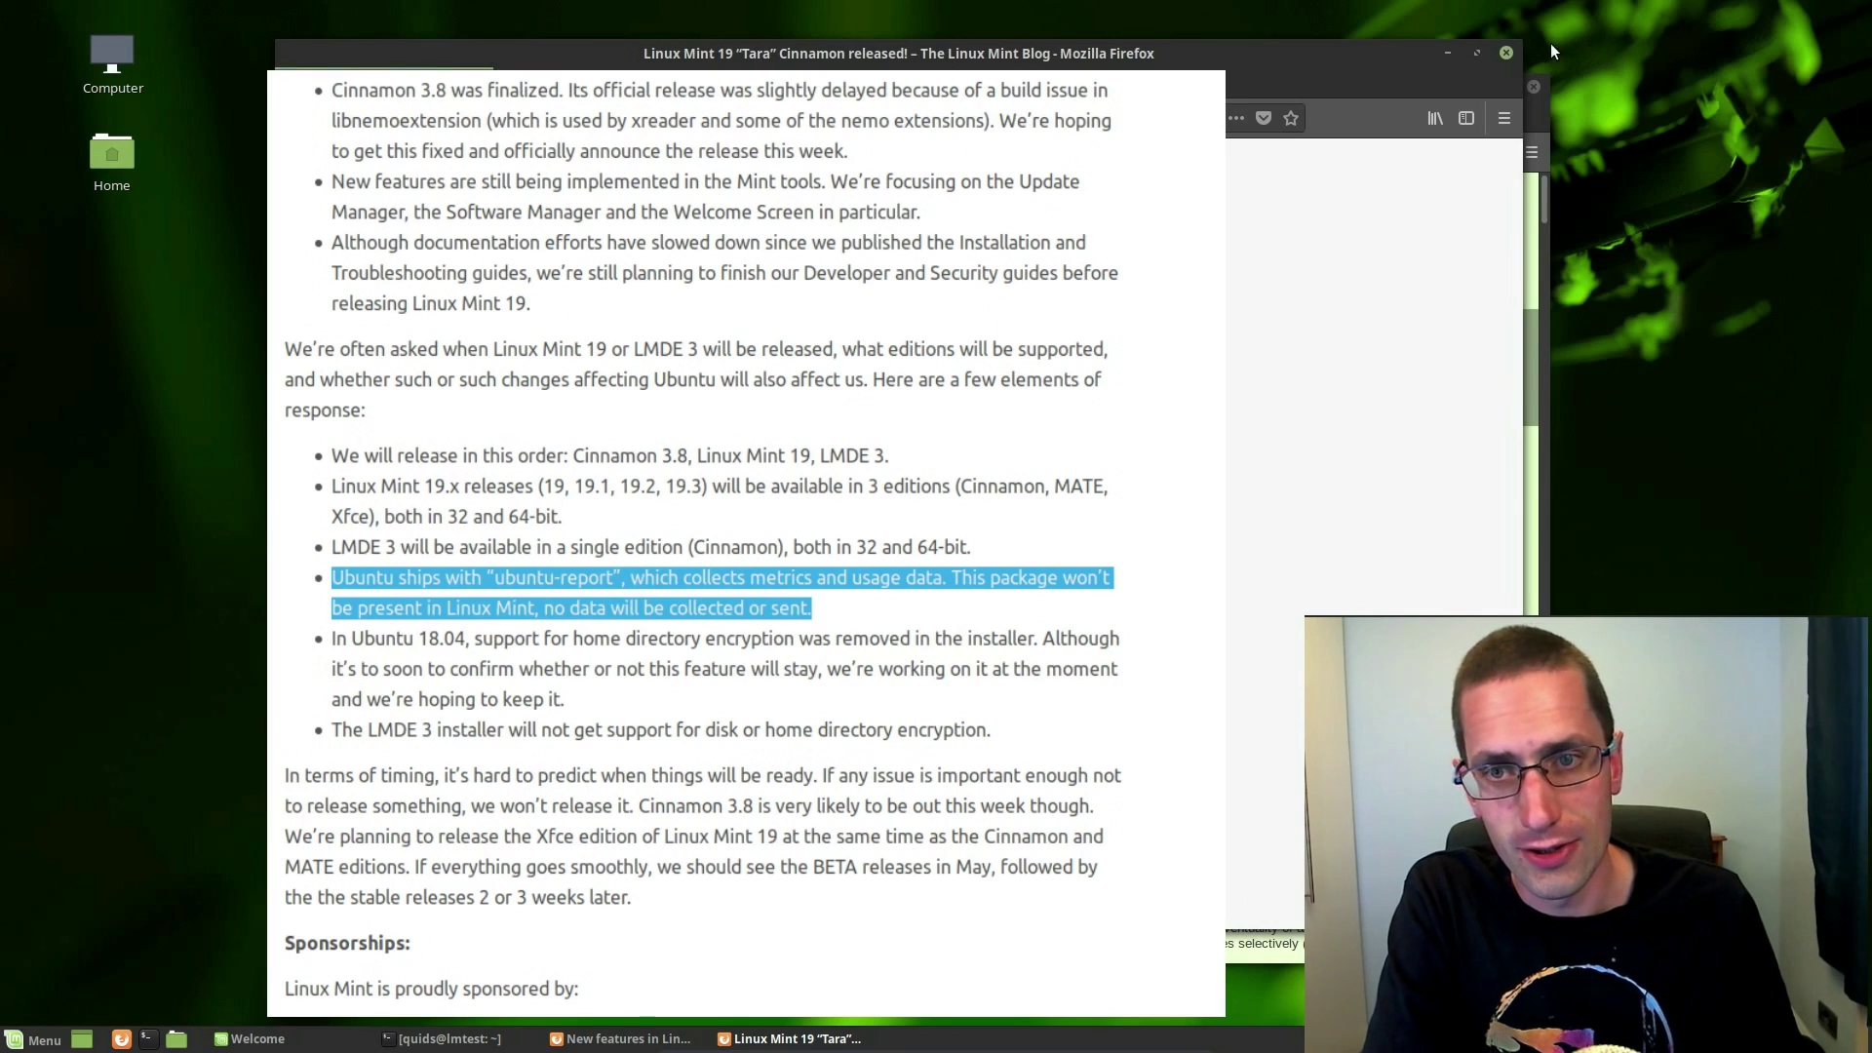
click(1505, 53)
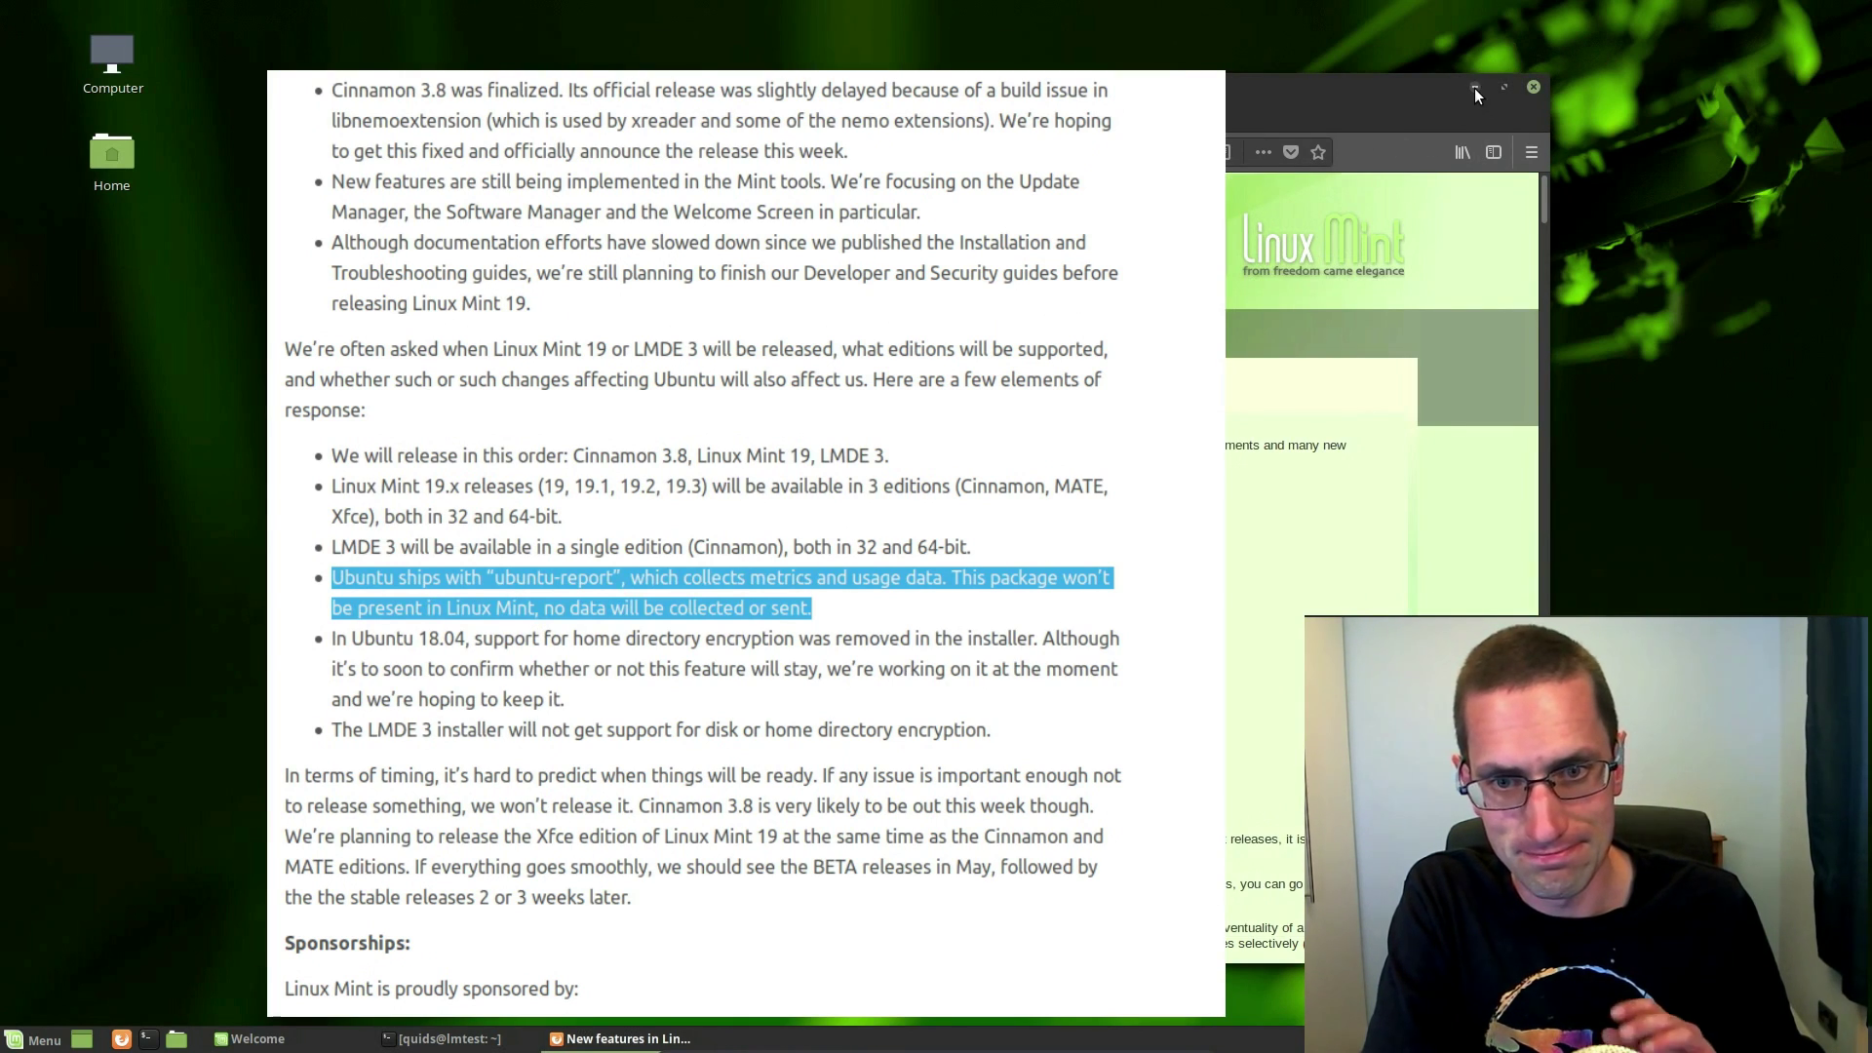
click(1474, 87)
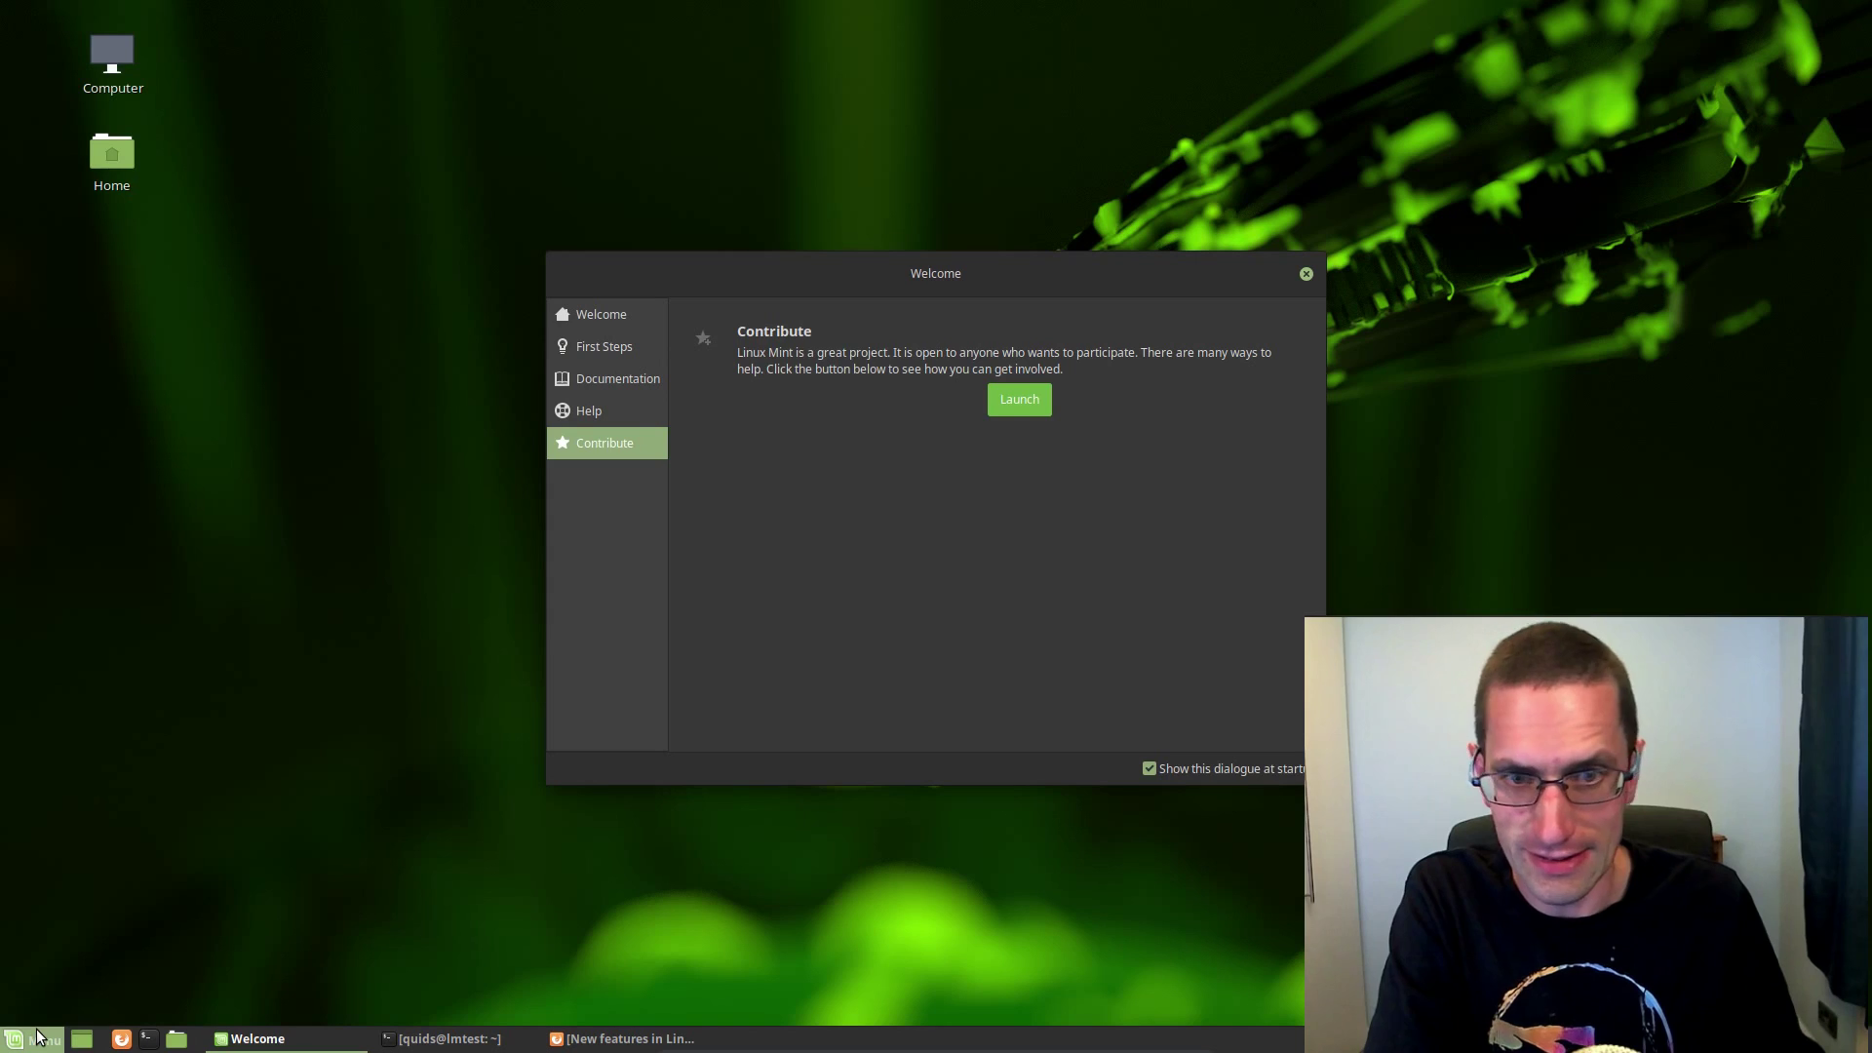
click(34, 1040)
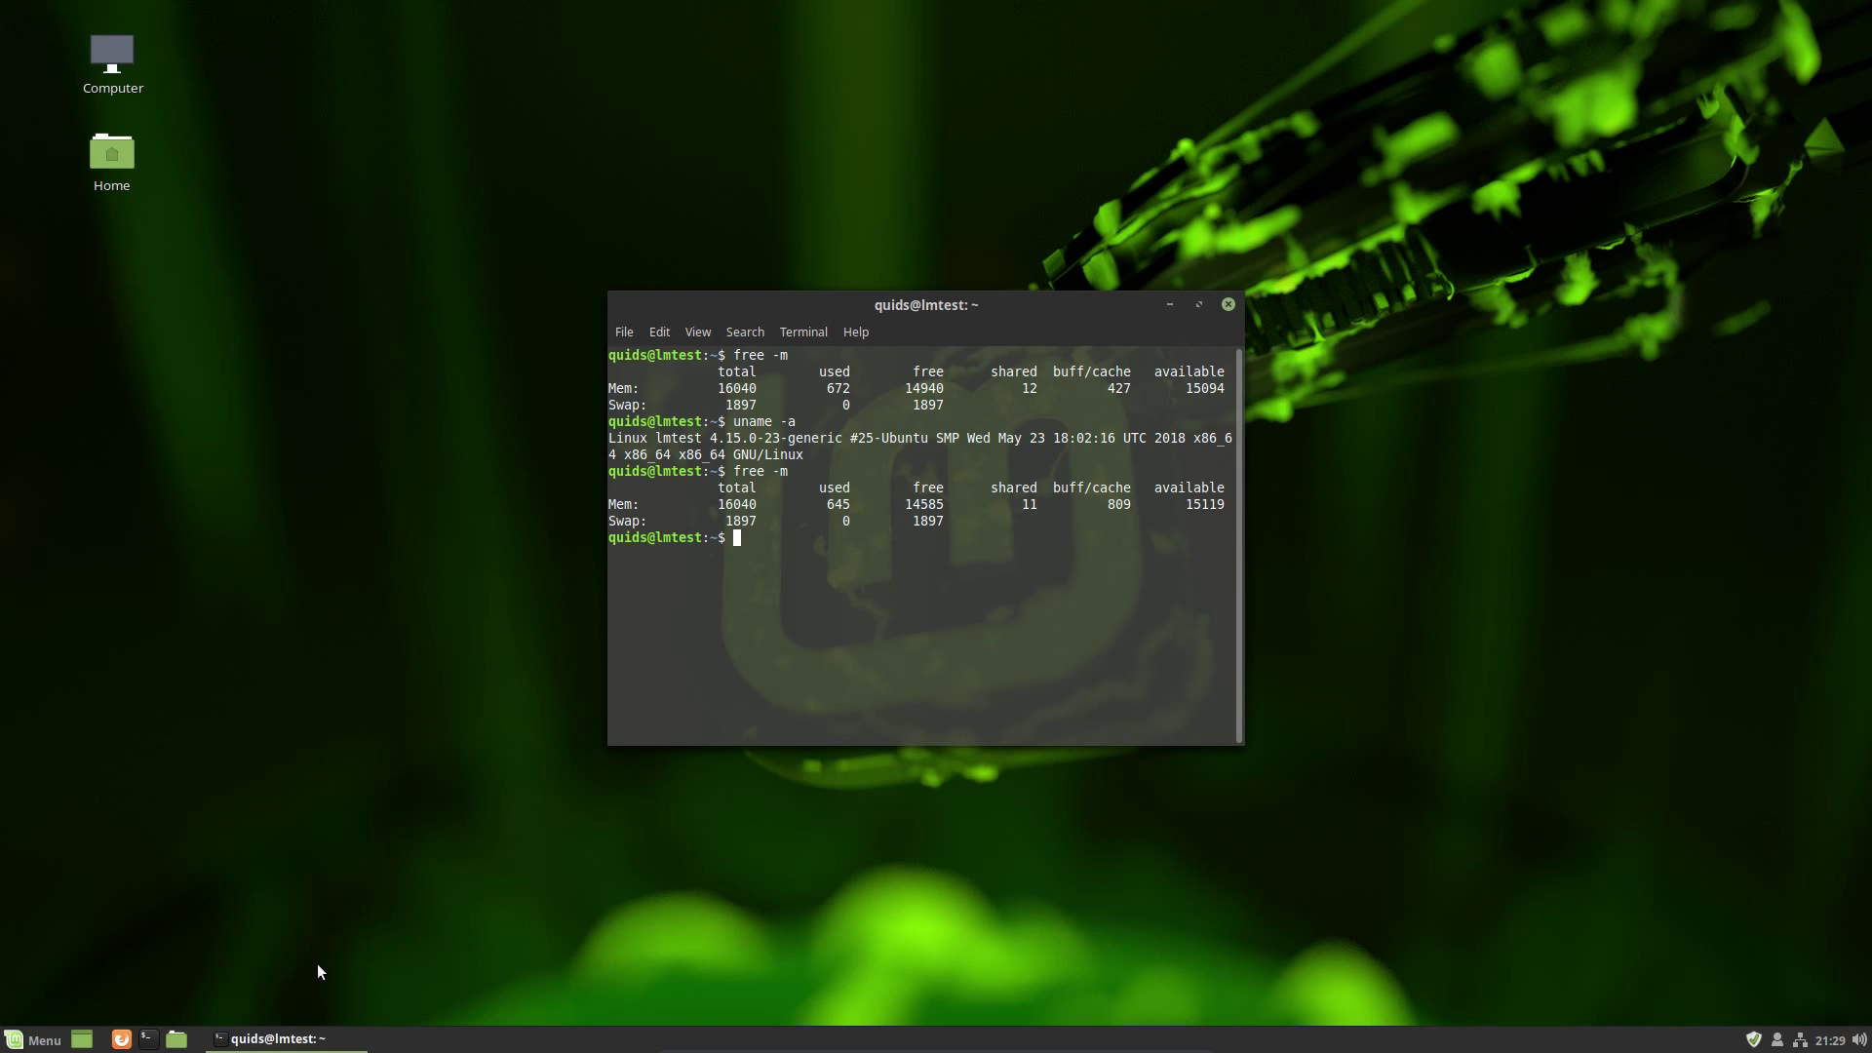
click(797, 331)
mouse_move(757, 329)
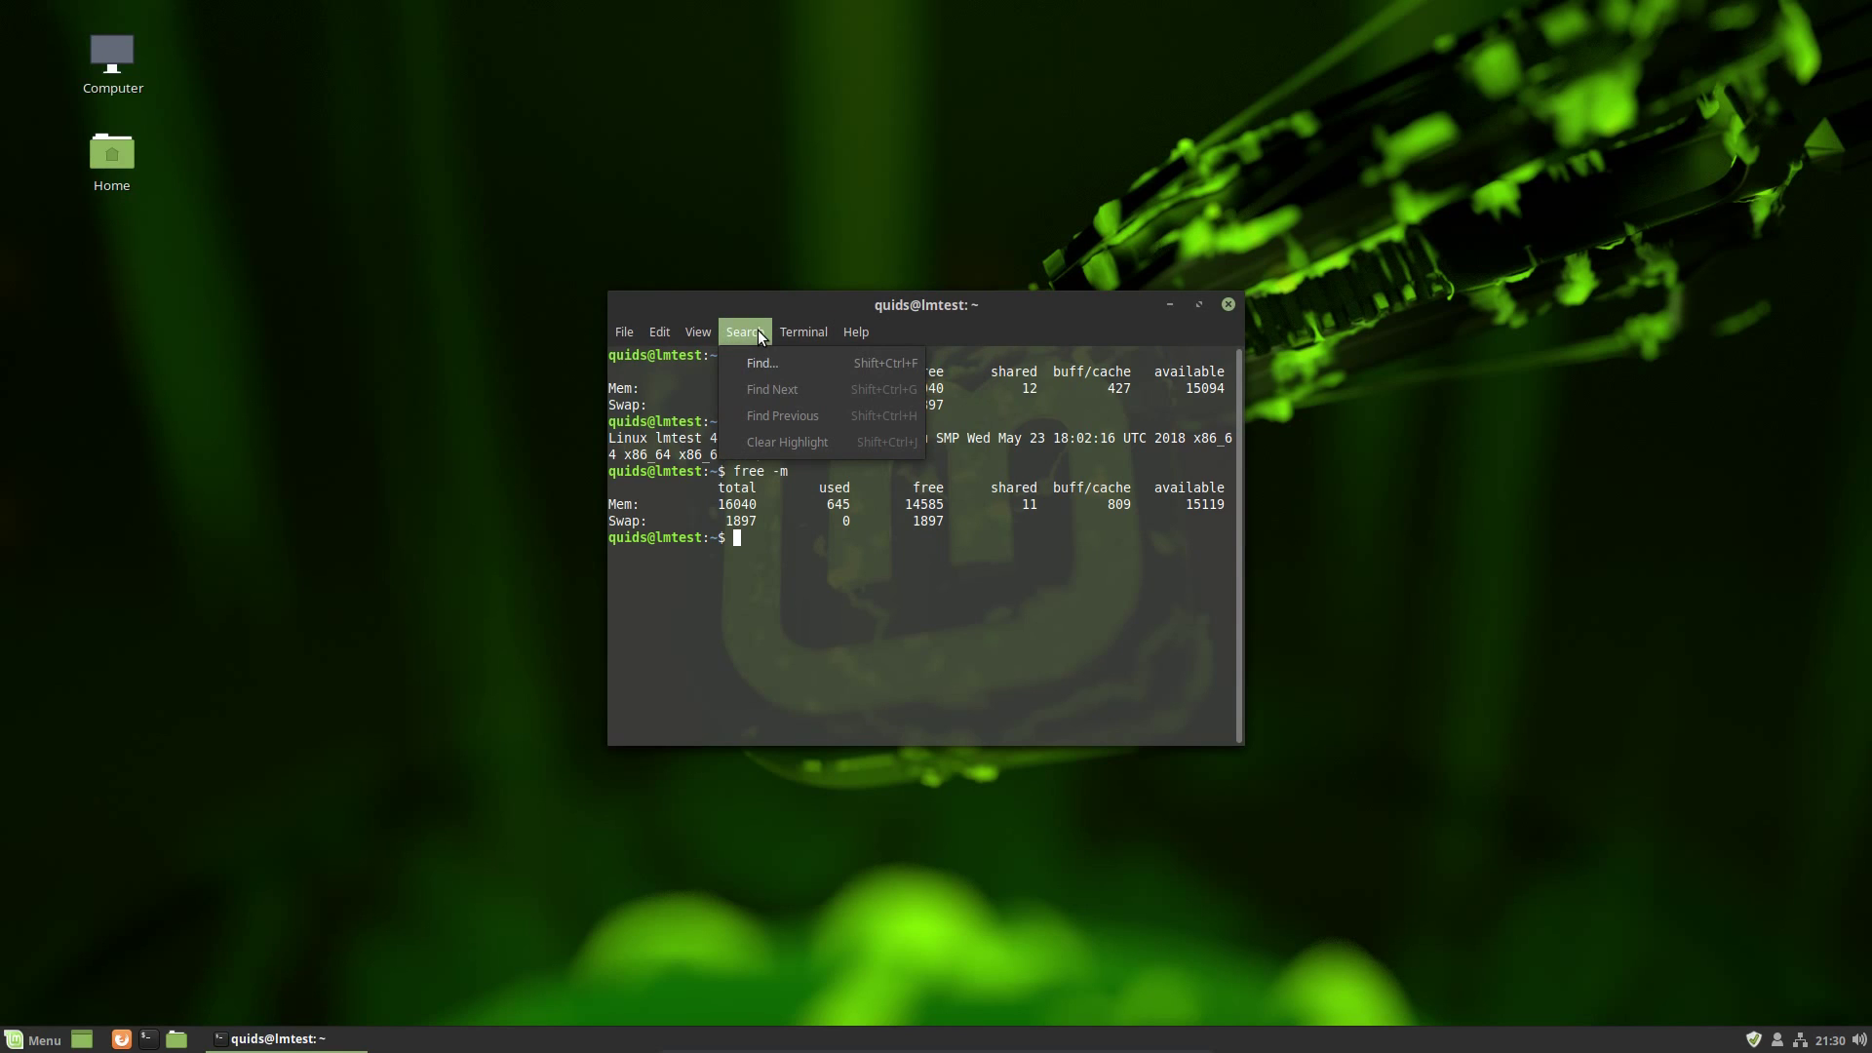
mouse_move(700, 330)
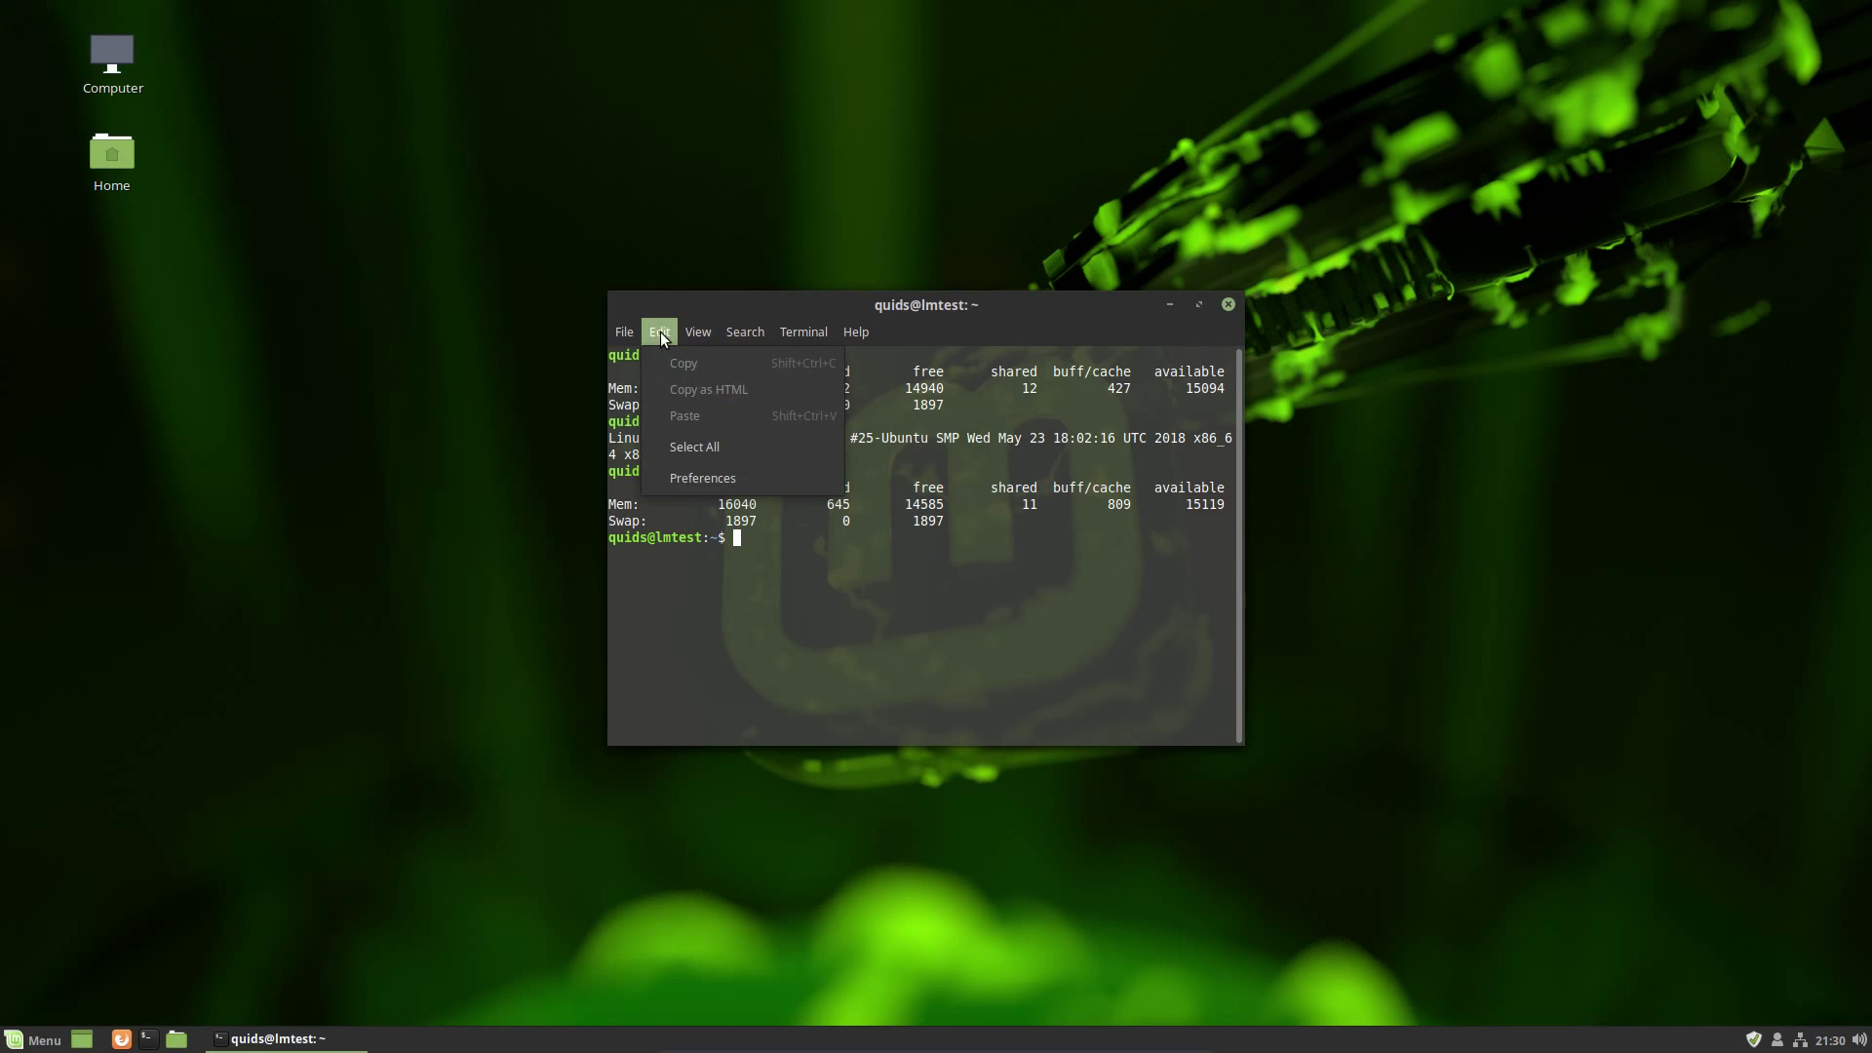
mouse_move(616, 331)
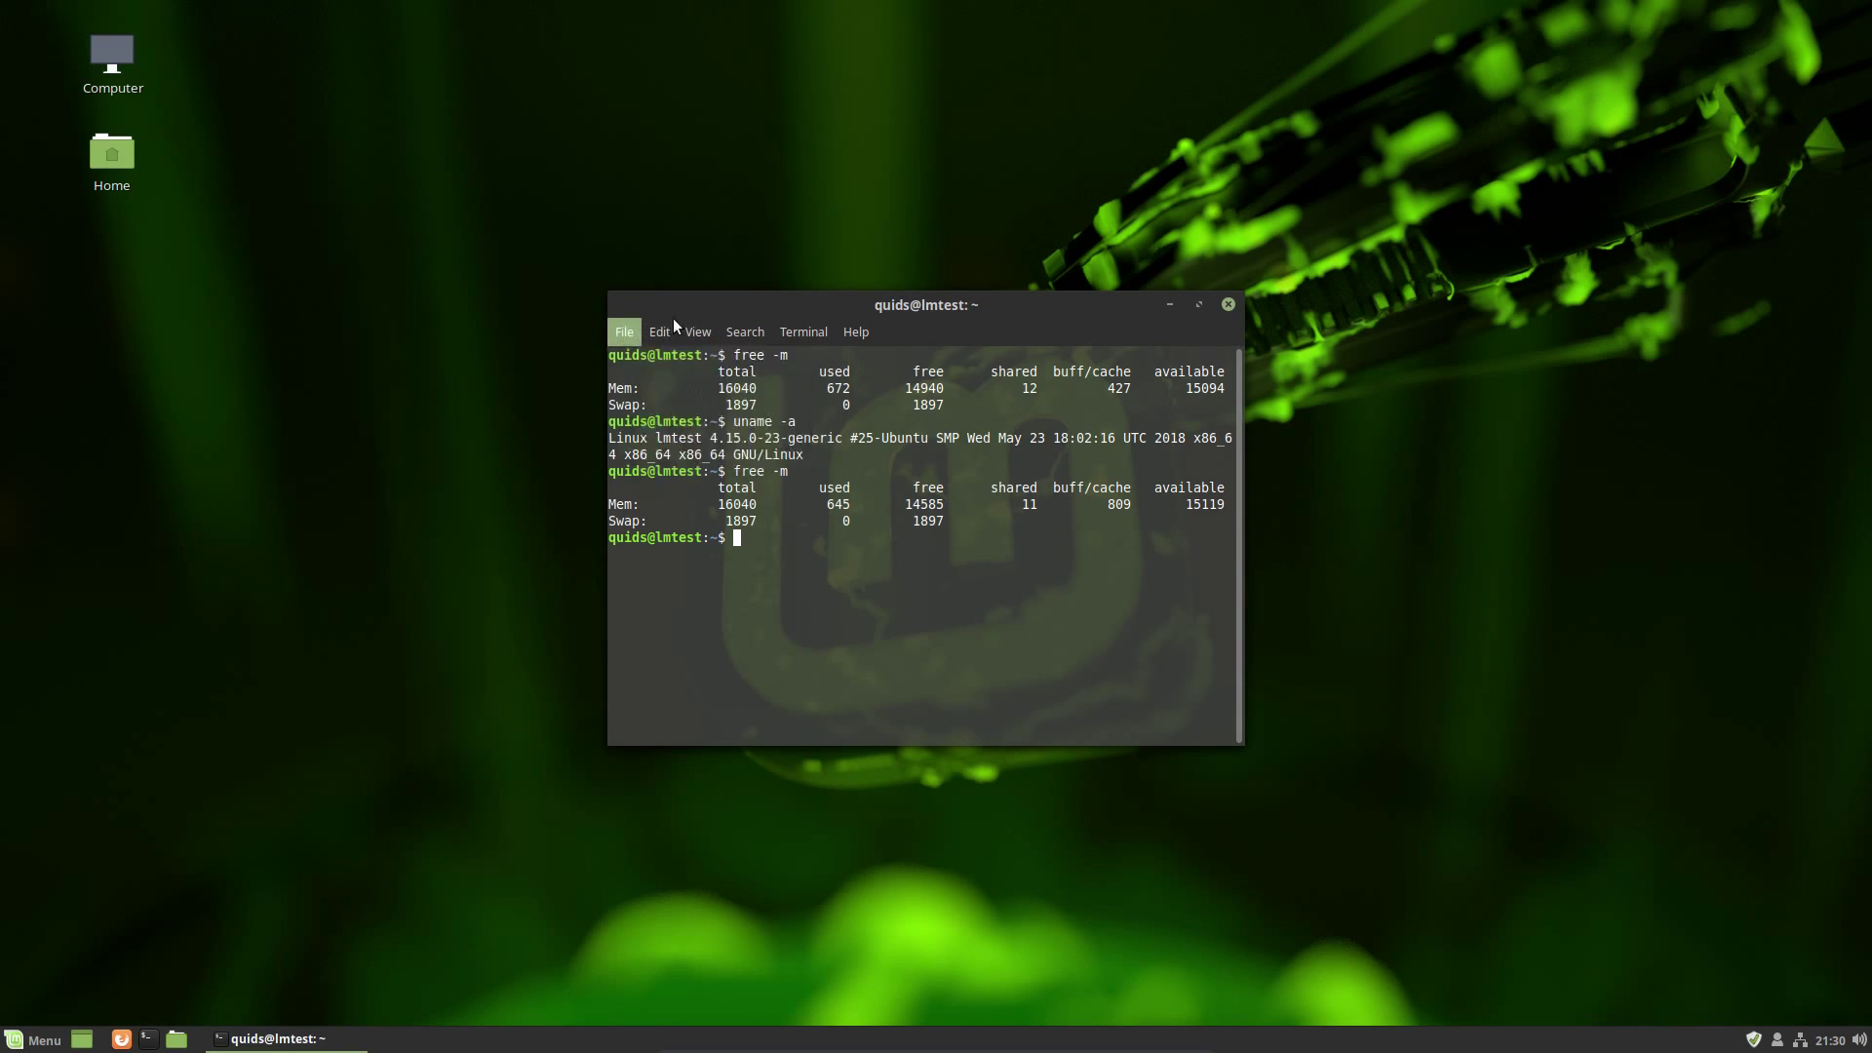
mouse_move(857, 335)
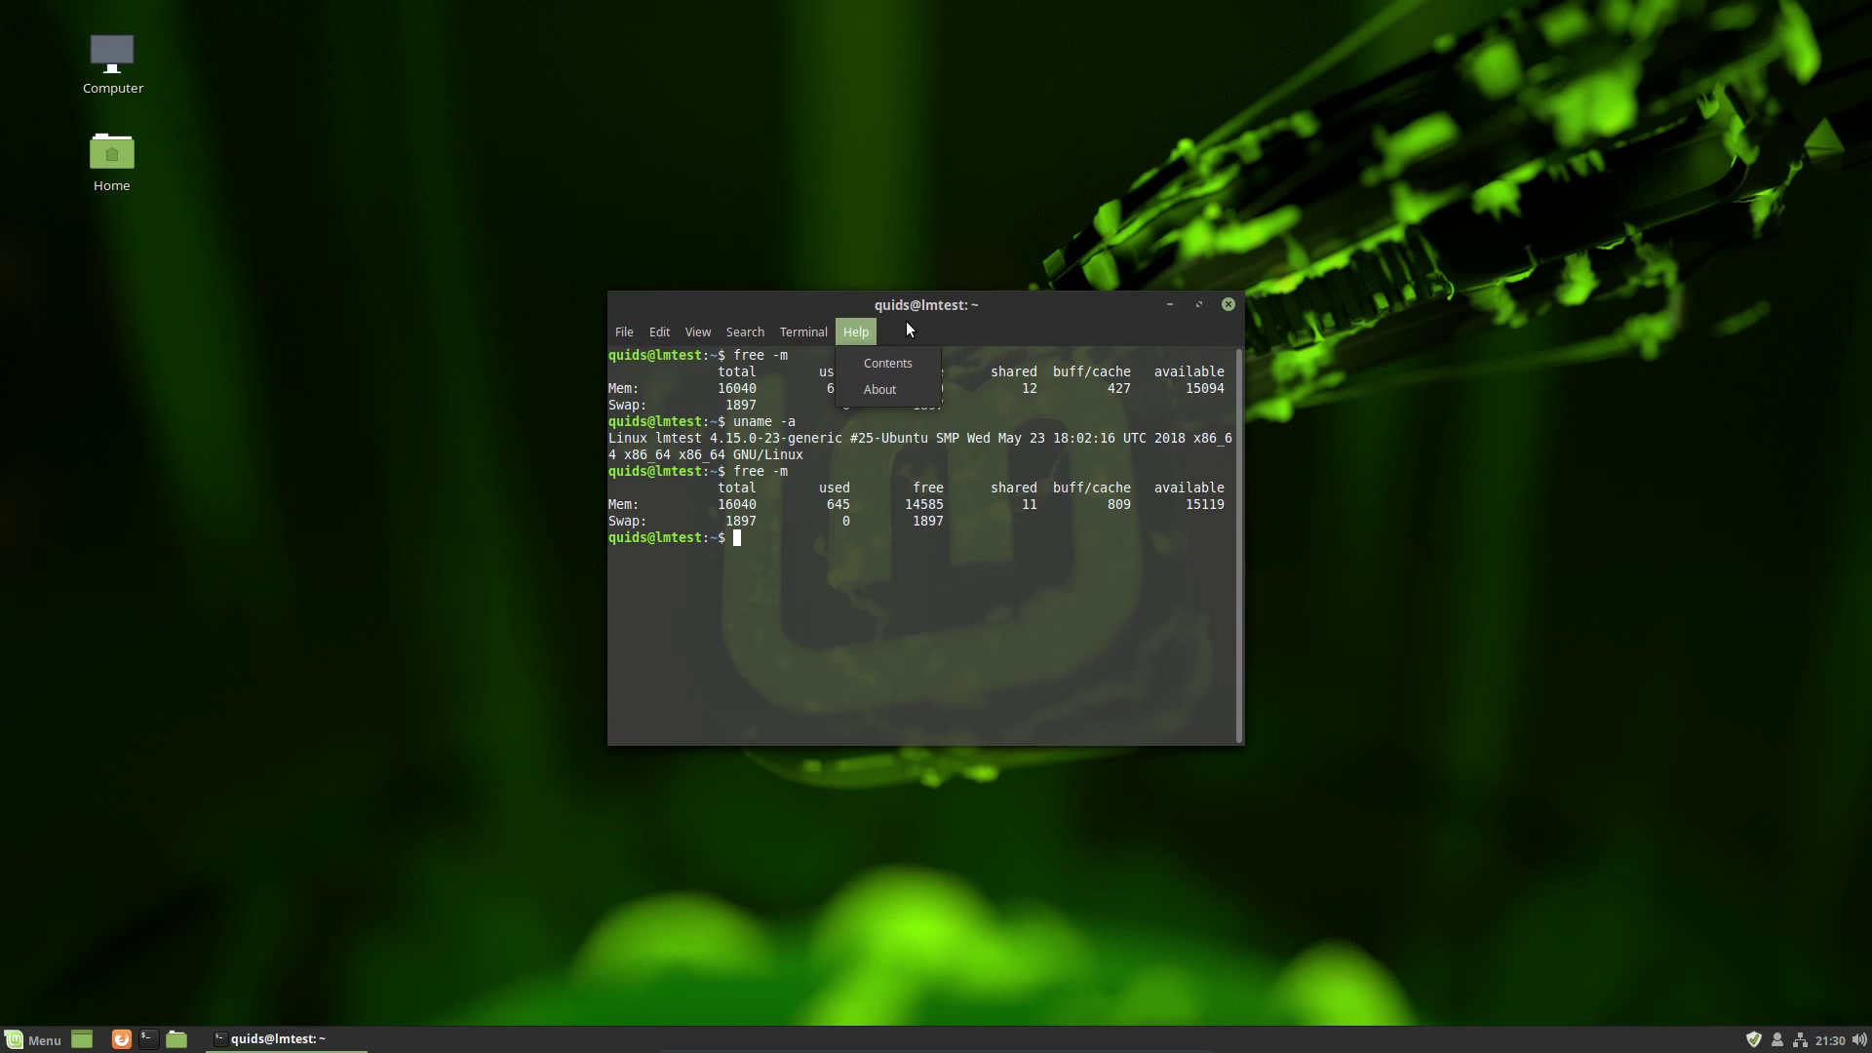
Step: Close the terminal, open the Home folder in Nemo, and bring up Update Manager
click(1226, 301)
click(1228, 305)
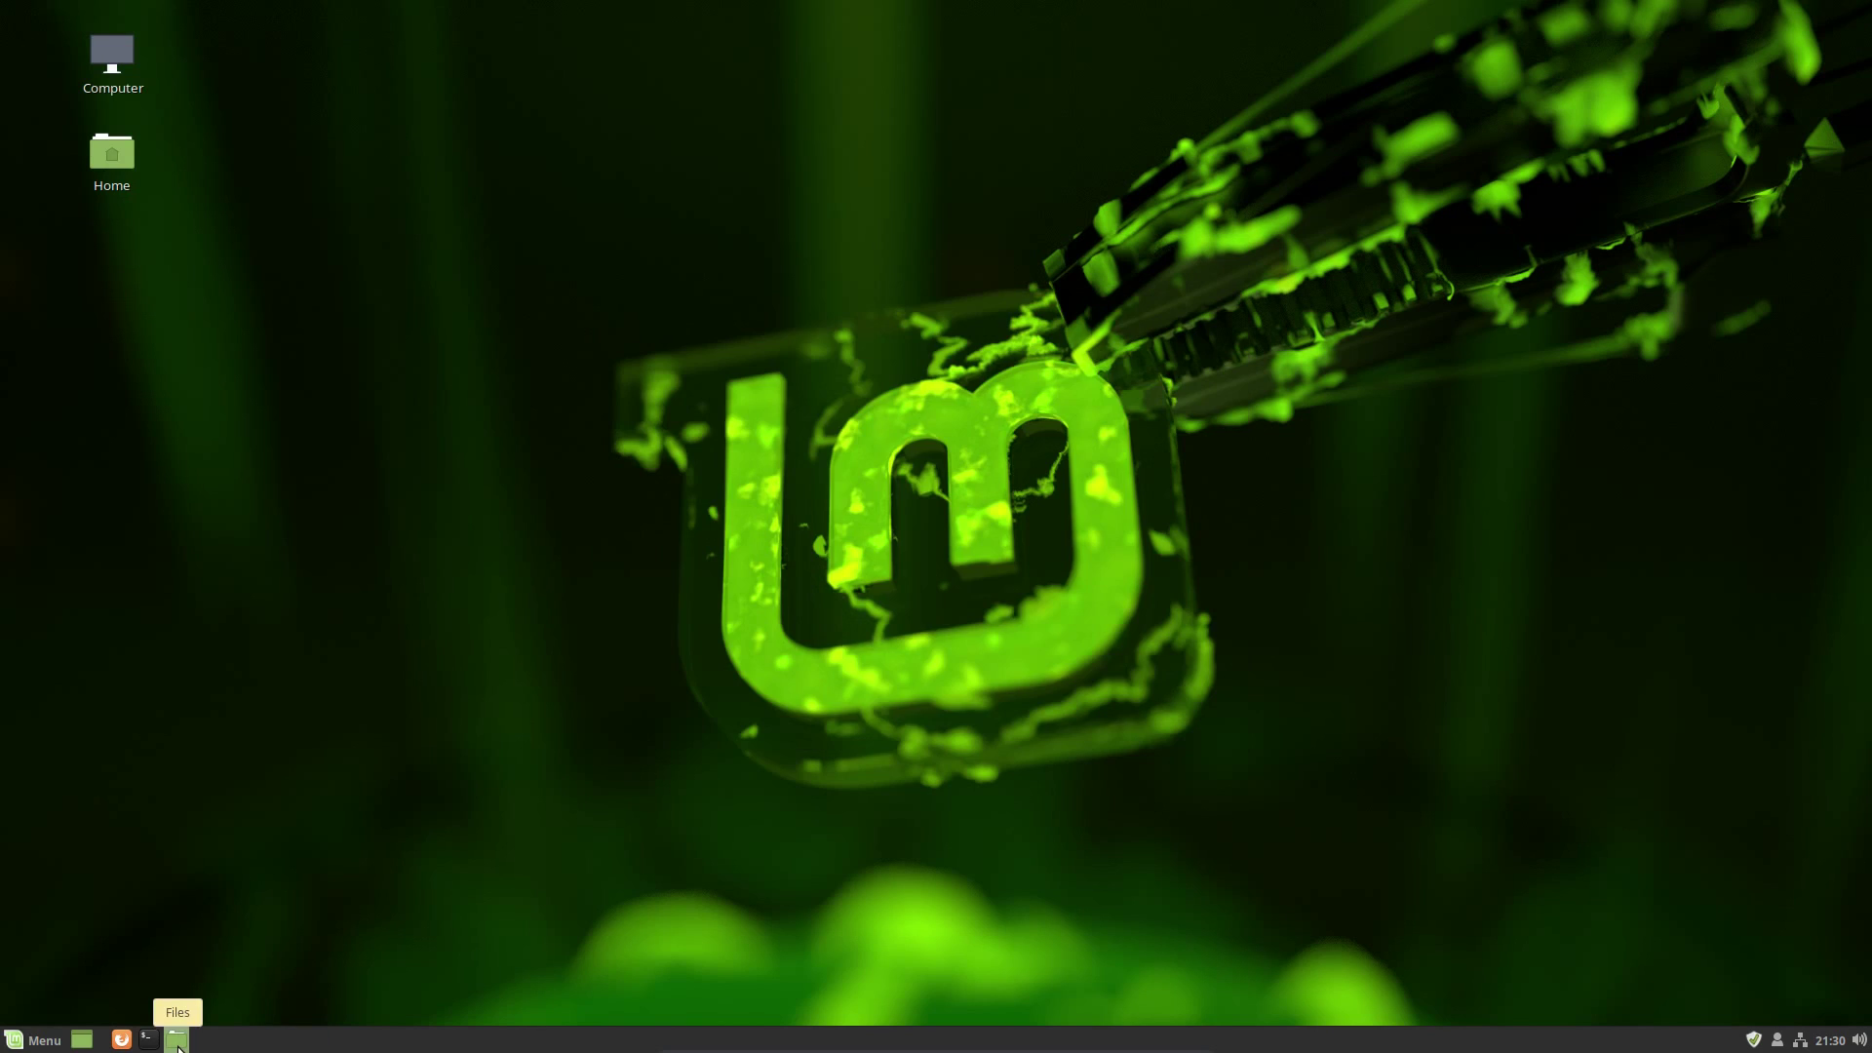
click(177, 1040)
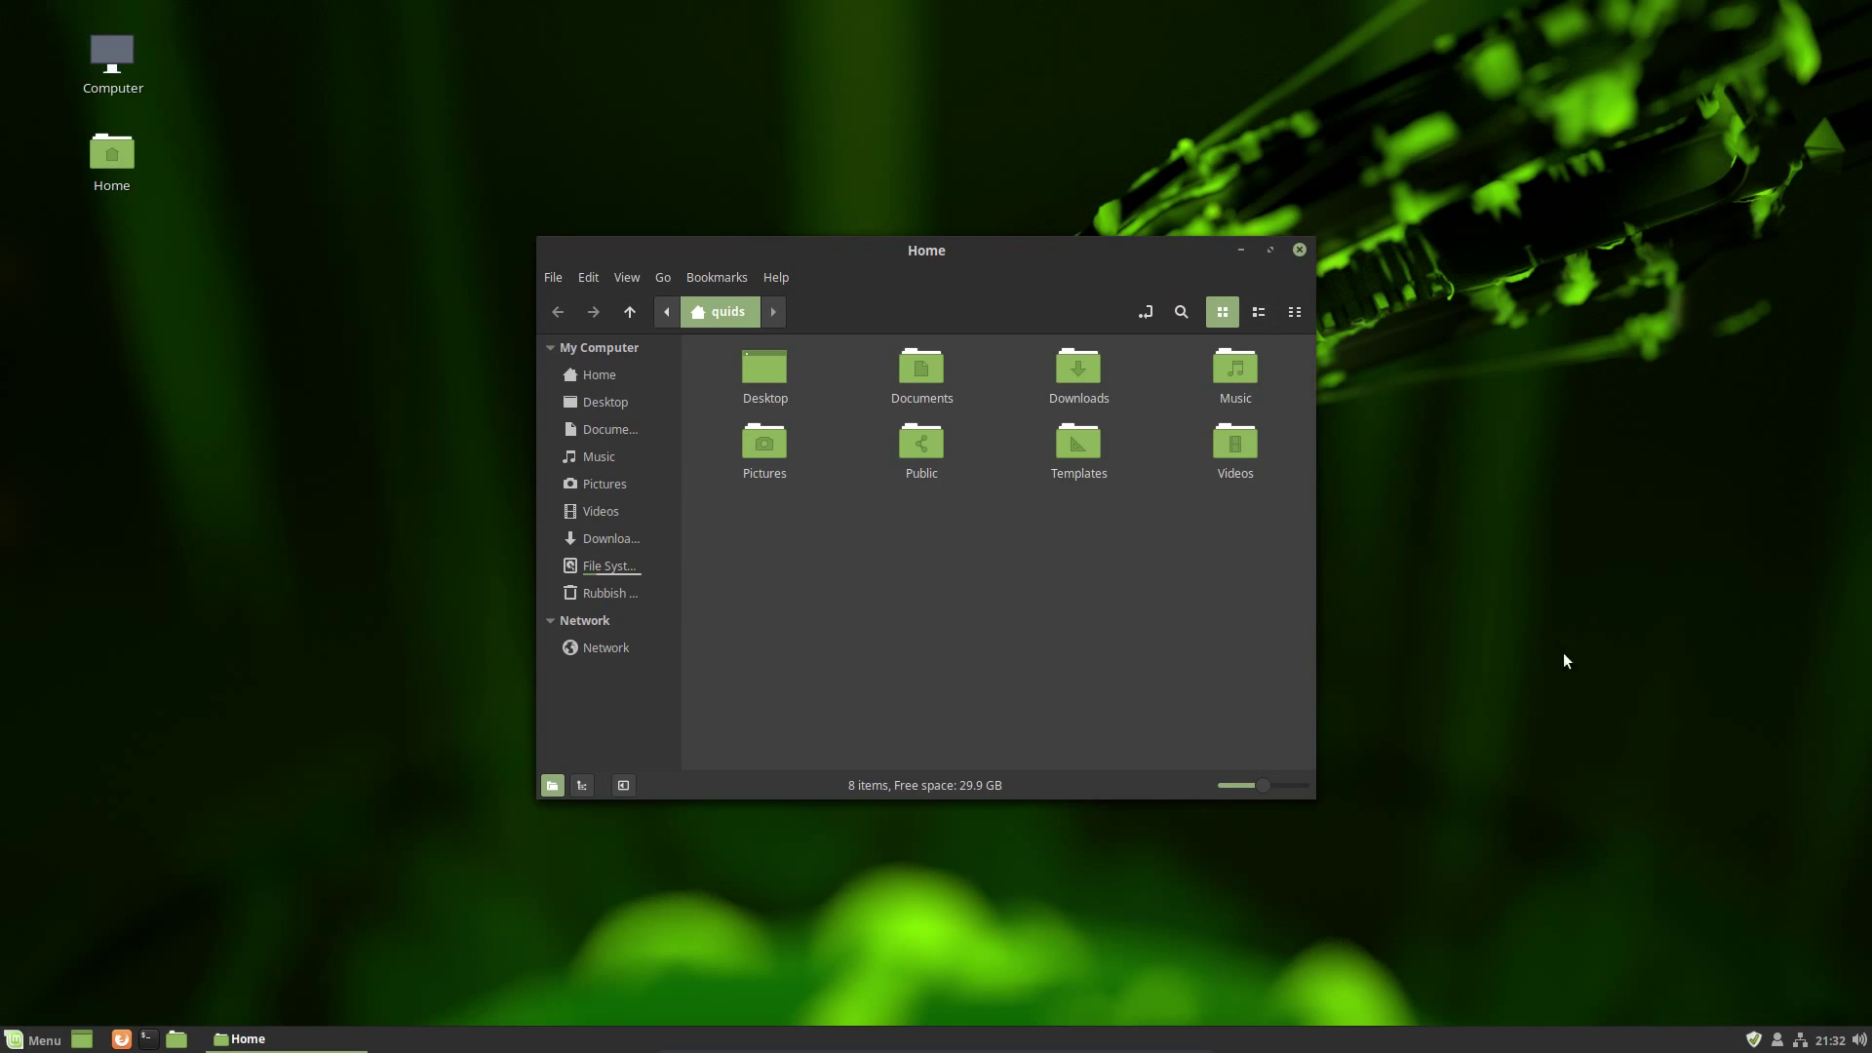
click(1754, 1043)
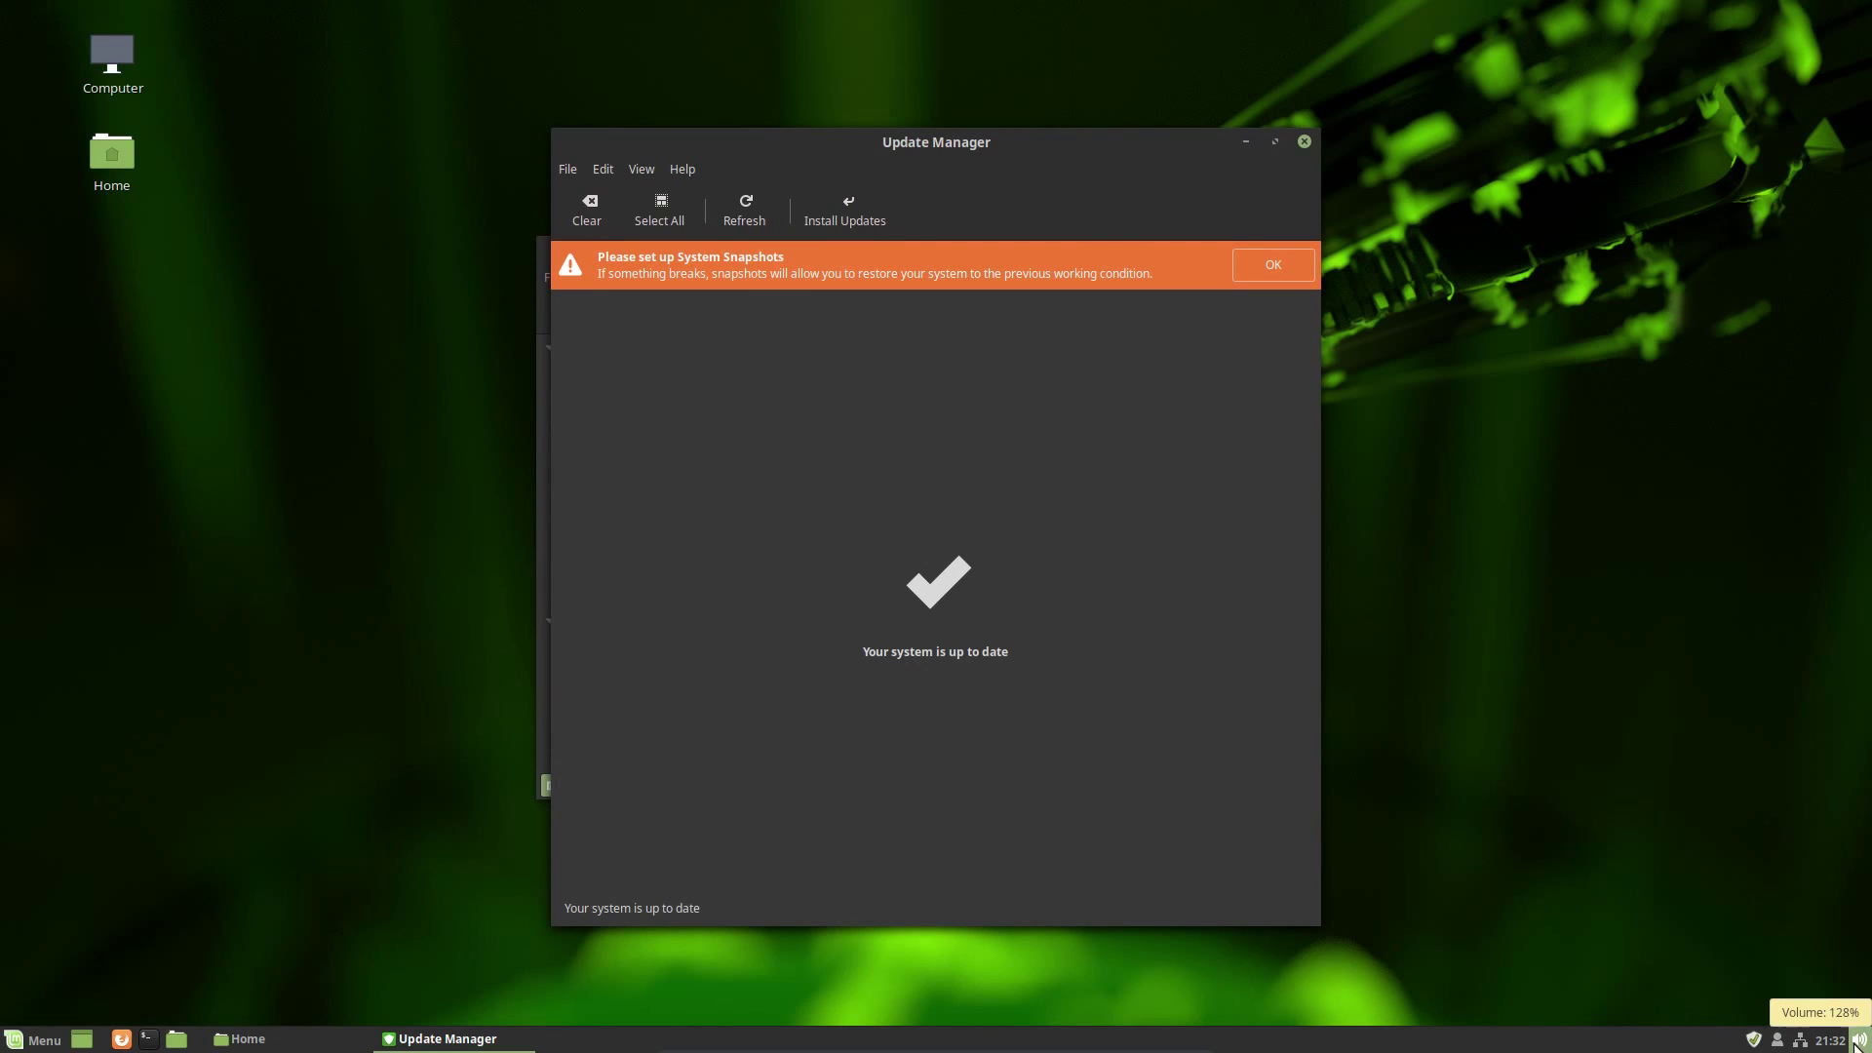
Step: Set Maximum volume to 150% in Sound Settings and turn the output volume fully up
click(1855, 1041)
click(1704, 1008)
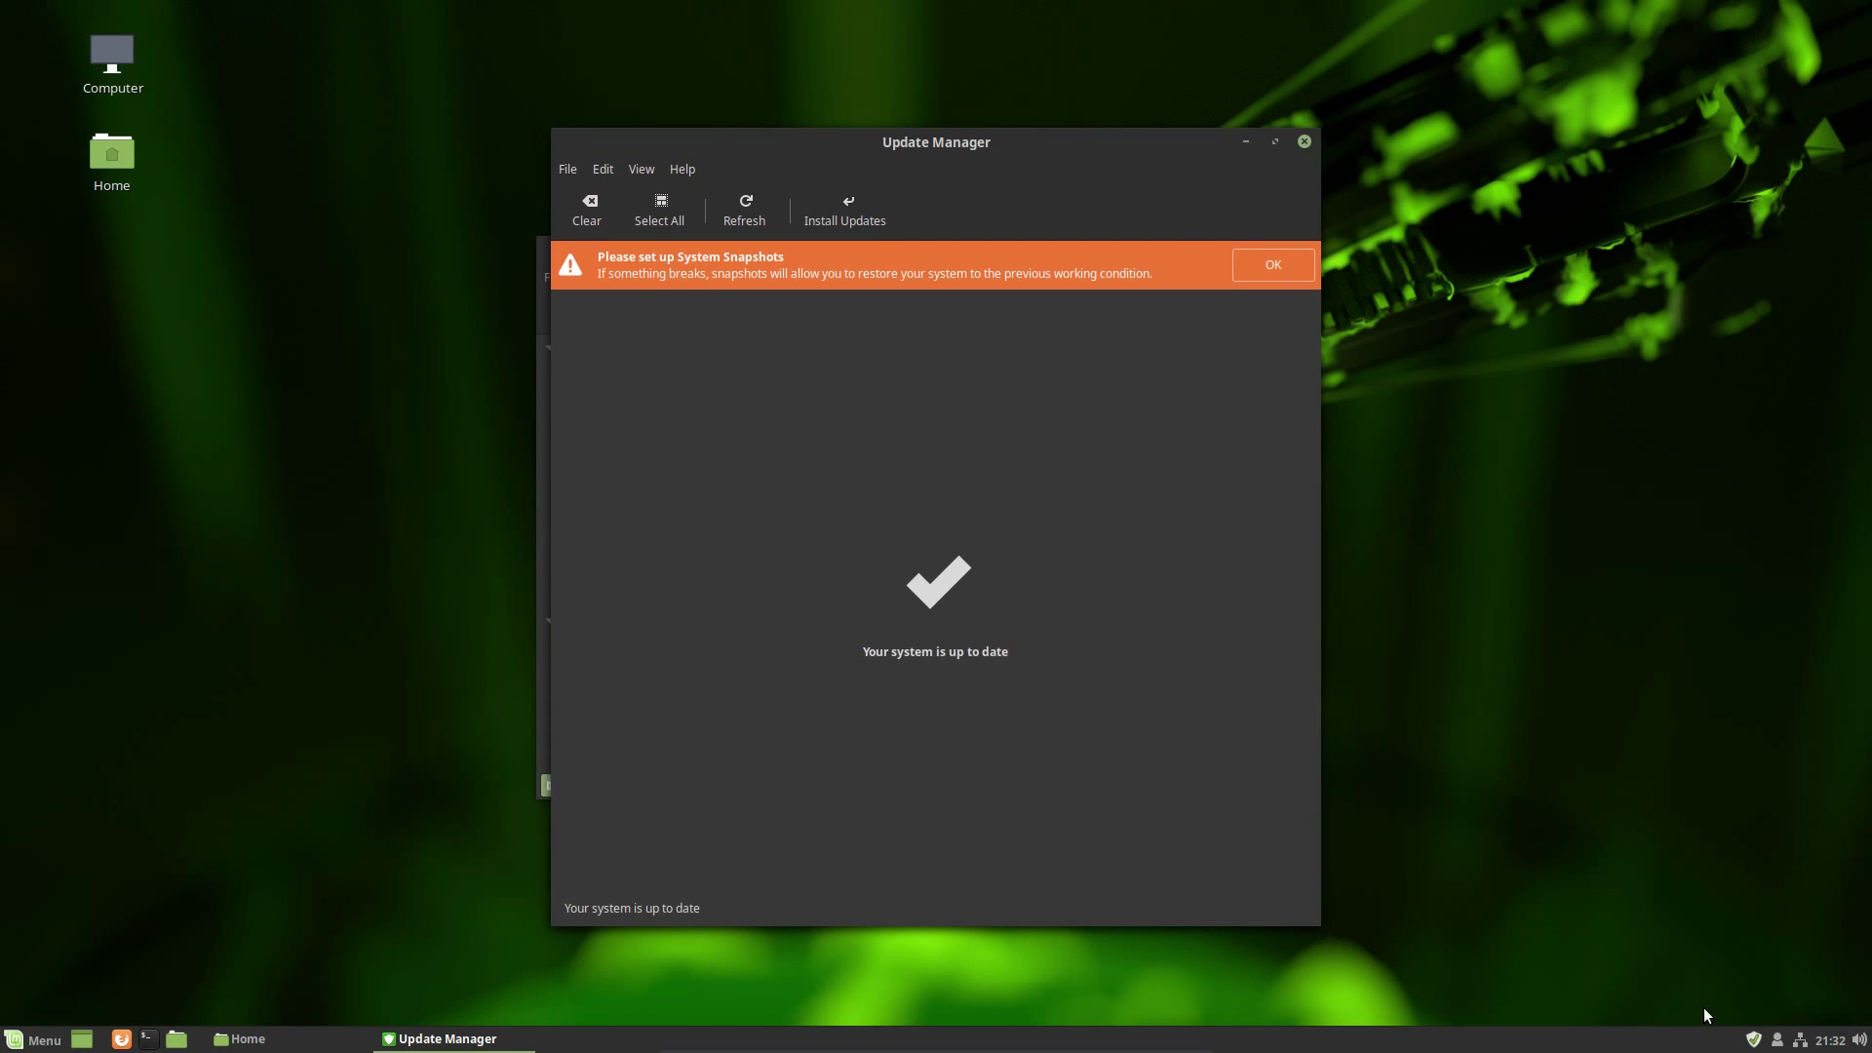
click(1134, 261)
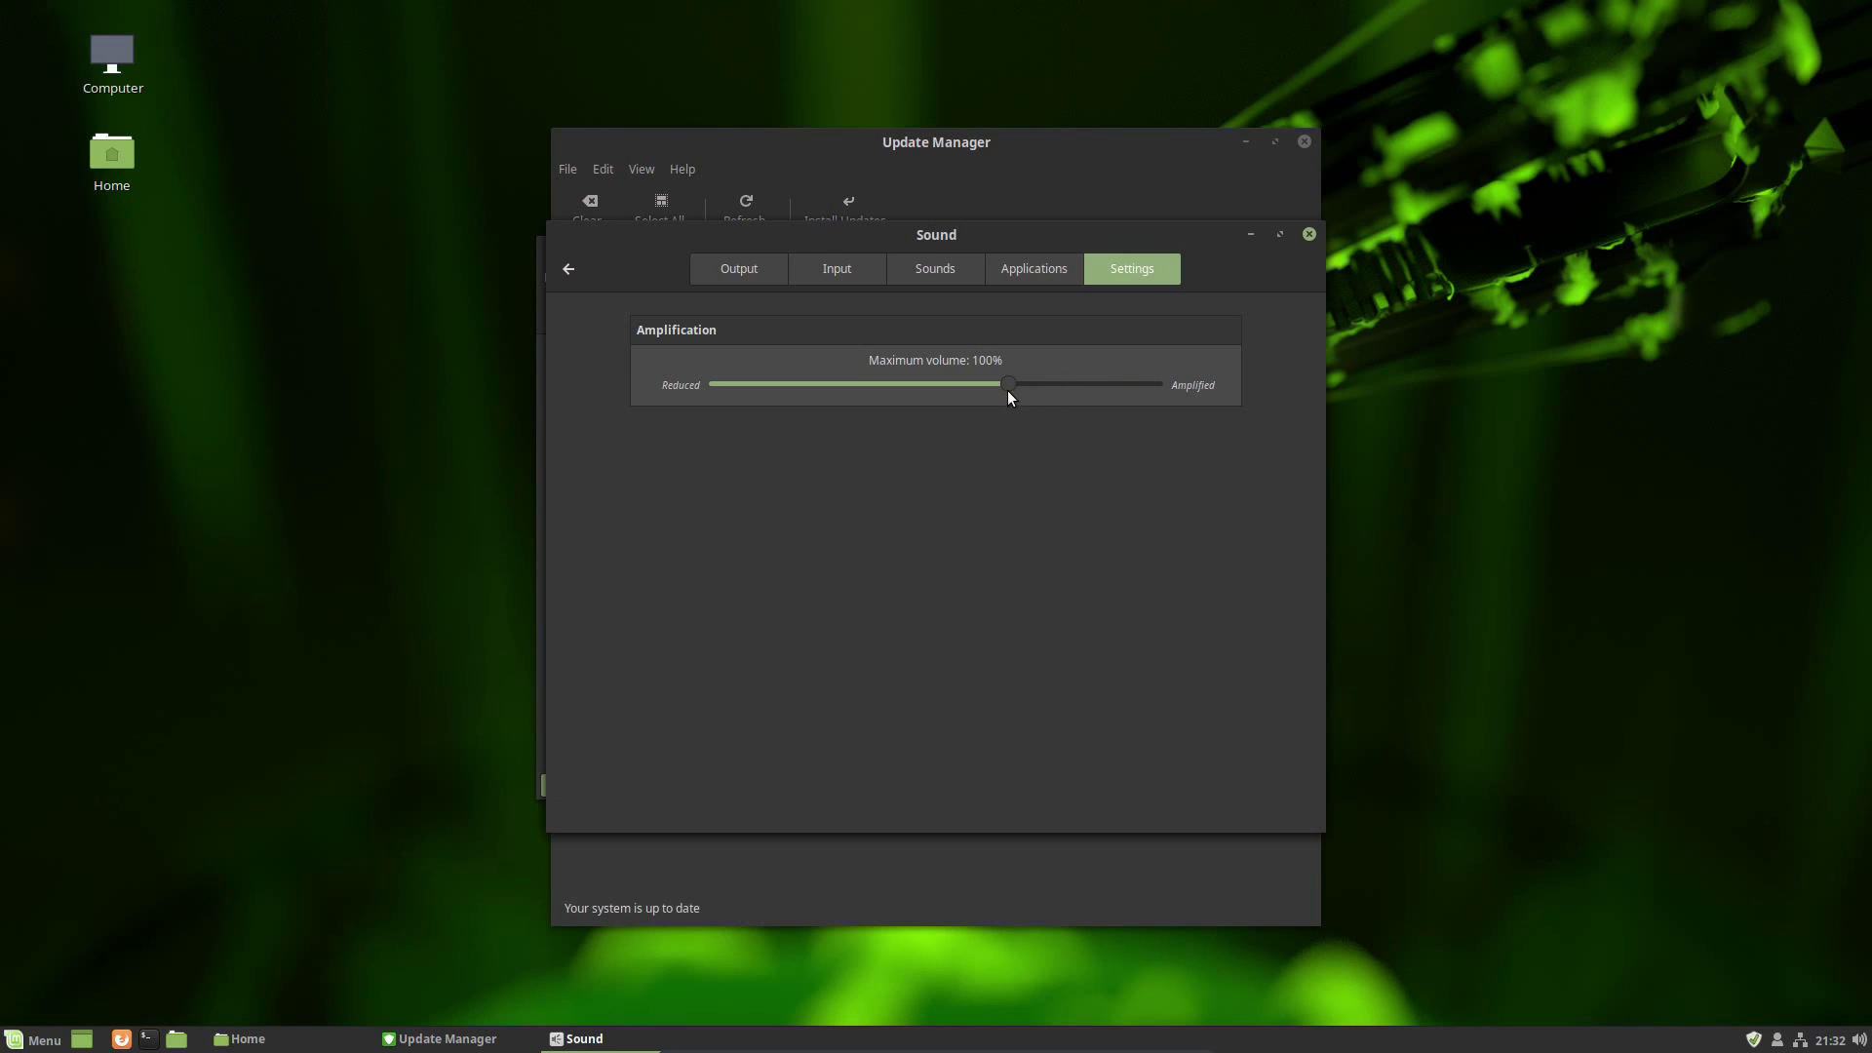
drag(1004, 380, 1231, 366)
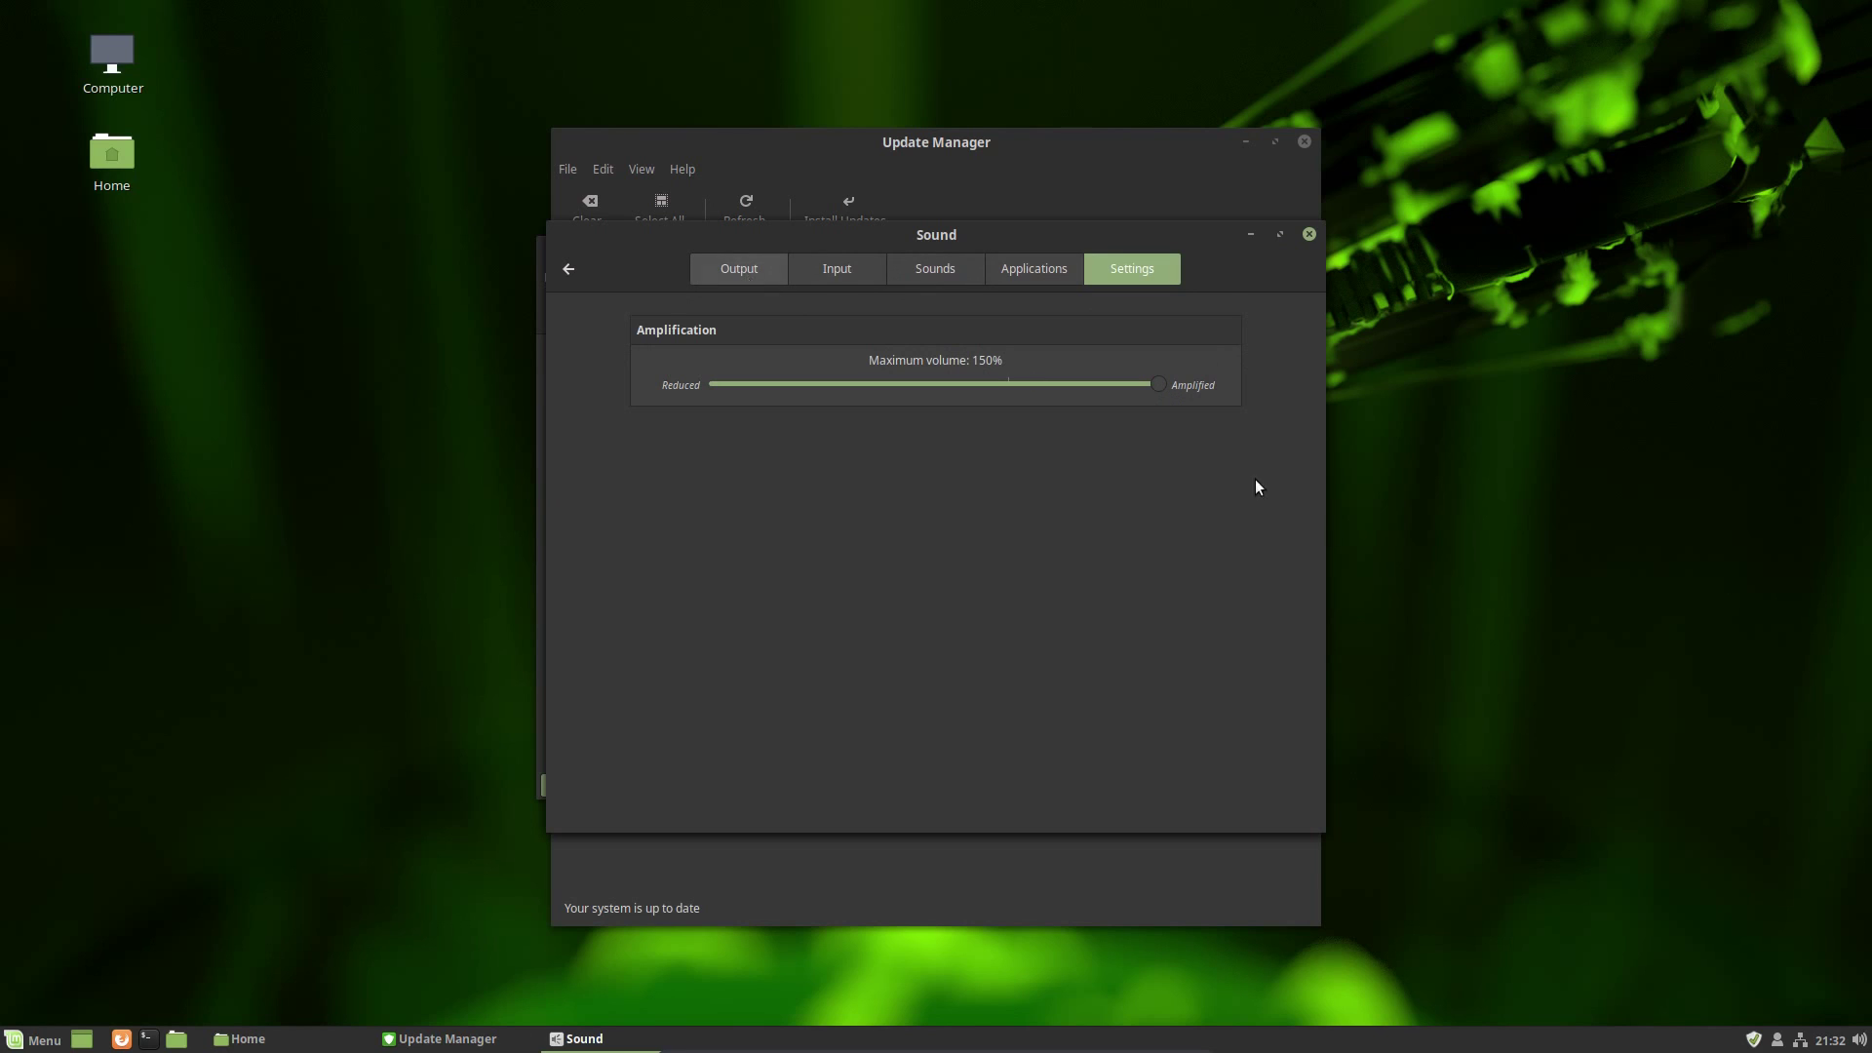
click(1859, 1039)
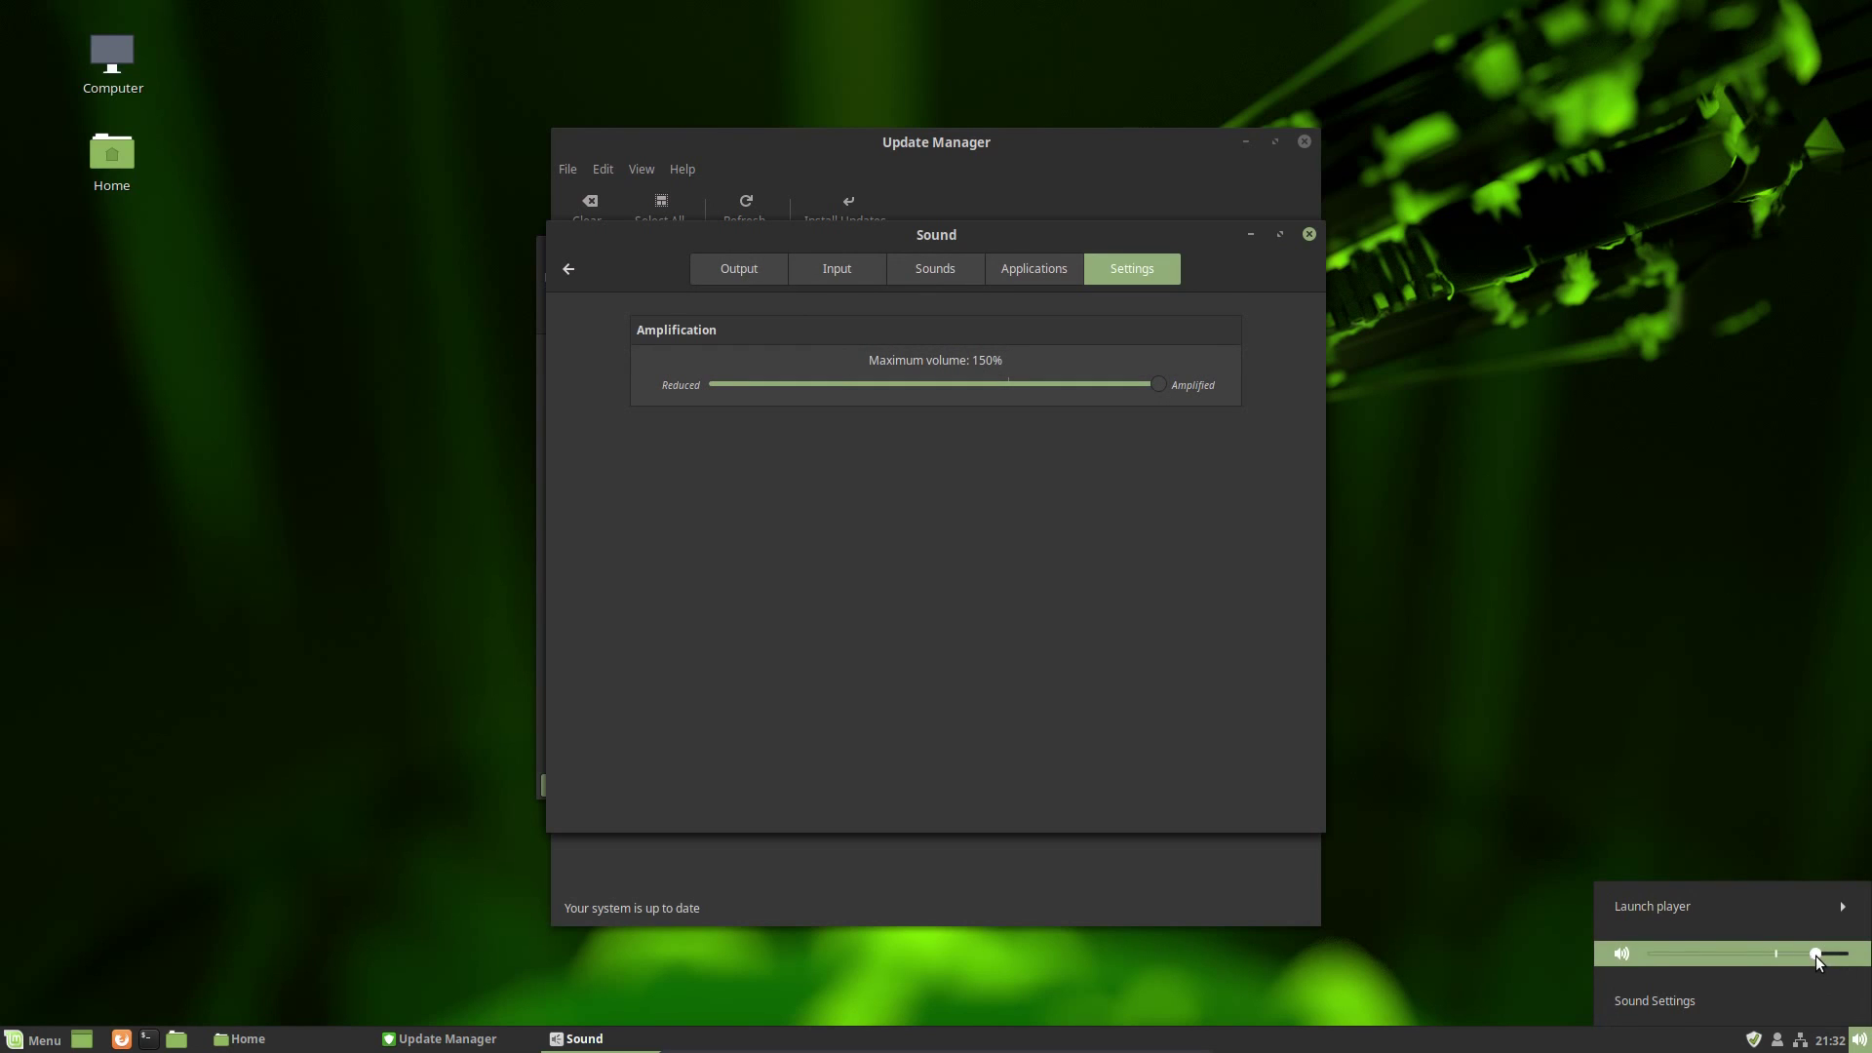
drag(1792, 957, 1843, 960)
Step: Close the Sound window and launch Kate by searching 'kate' in the menu
click(1751, 735)
key(alt+F4)
click(34, 1039)
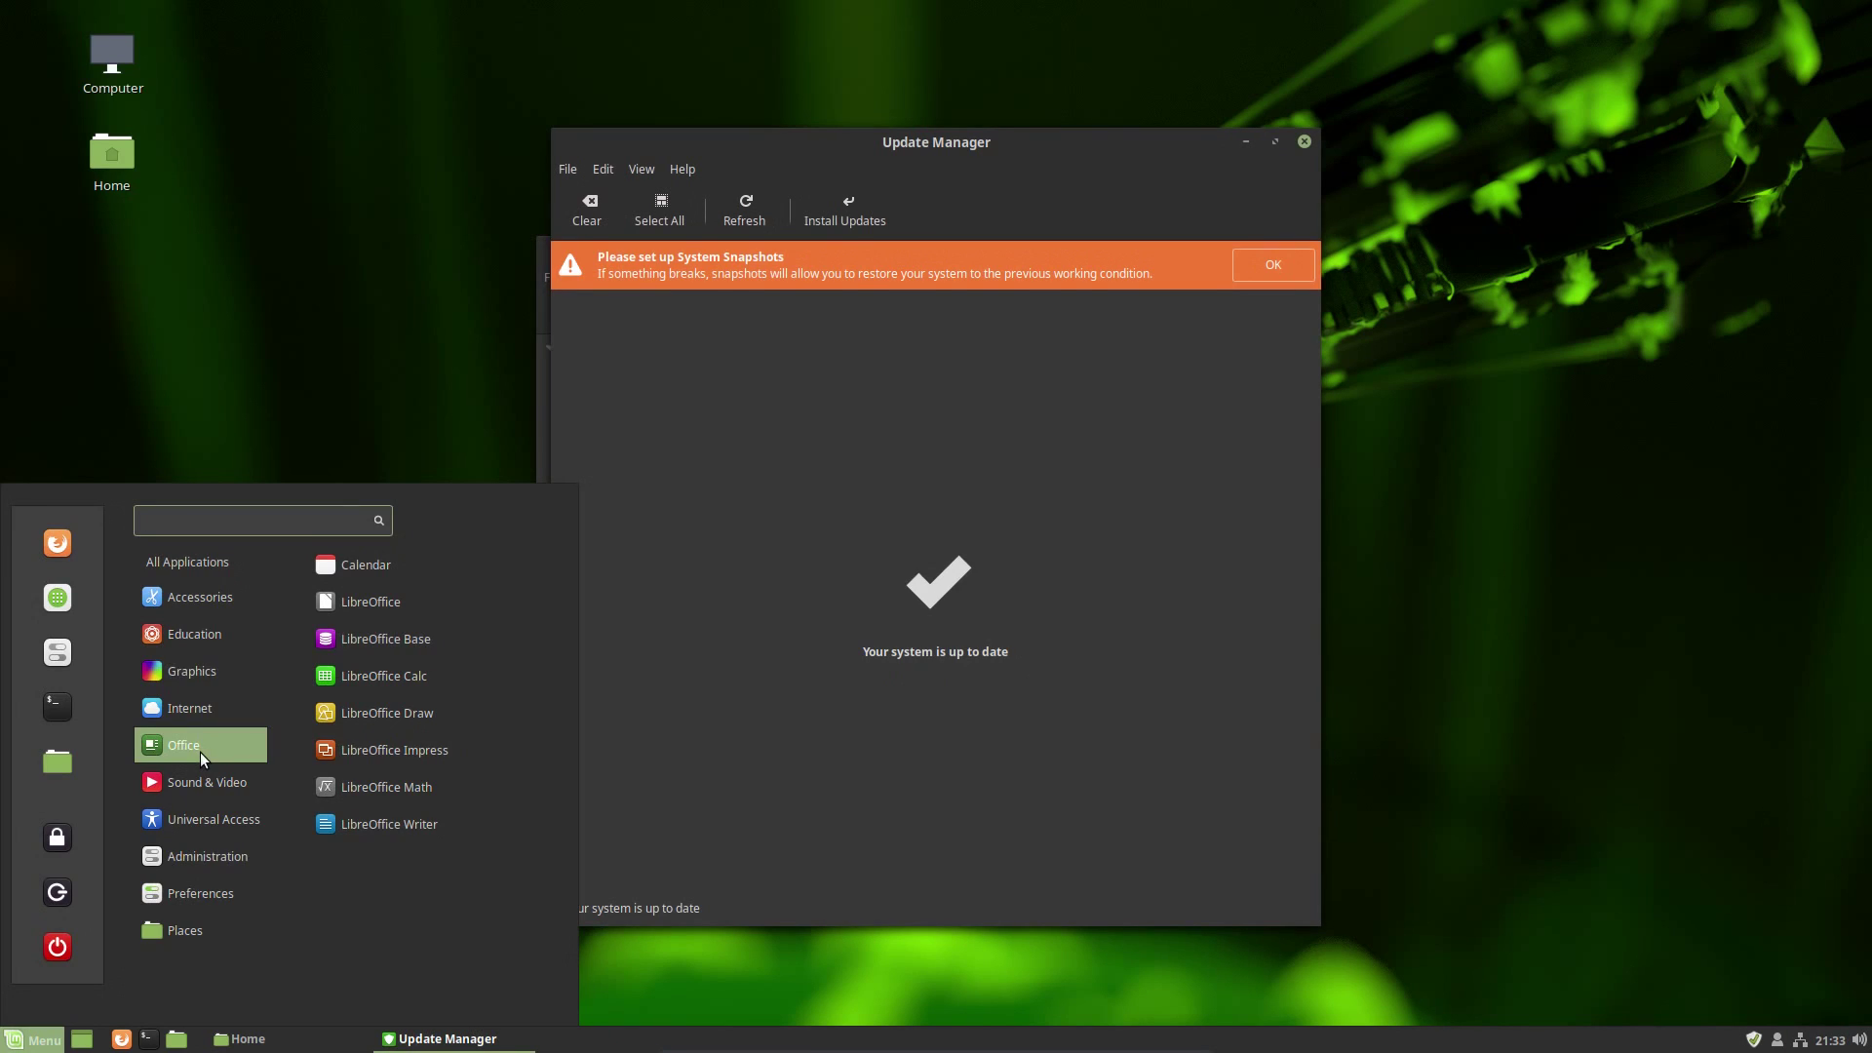
text(kate)
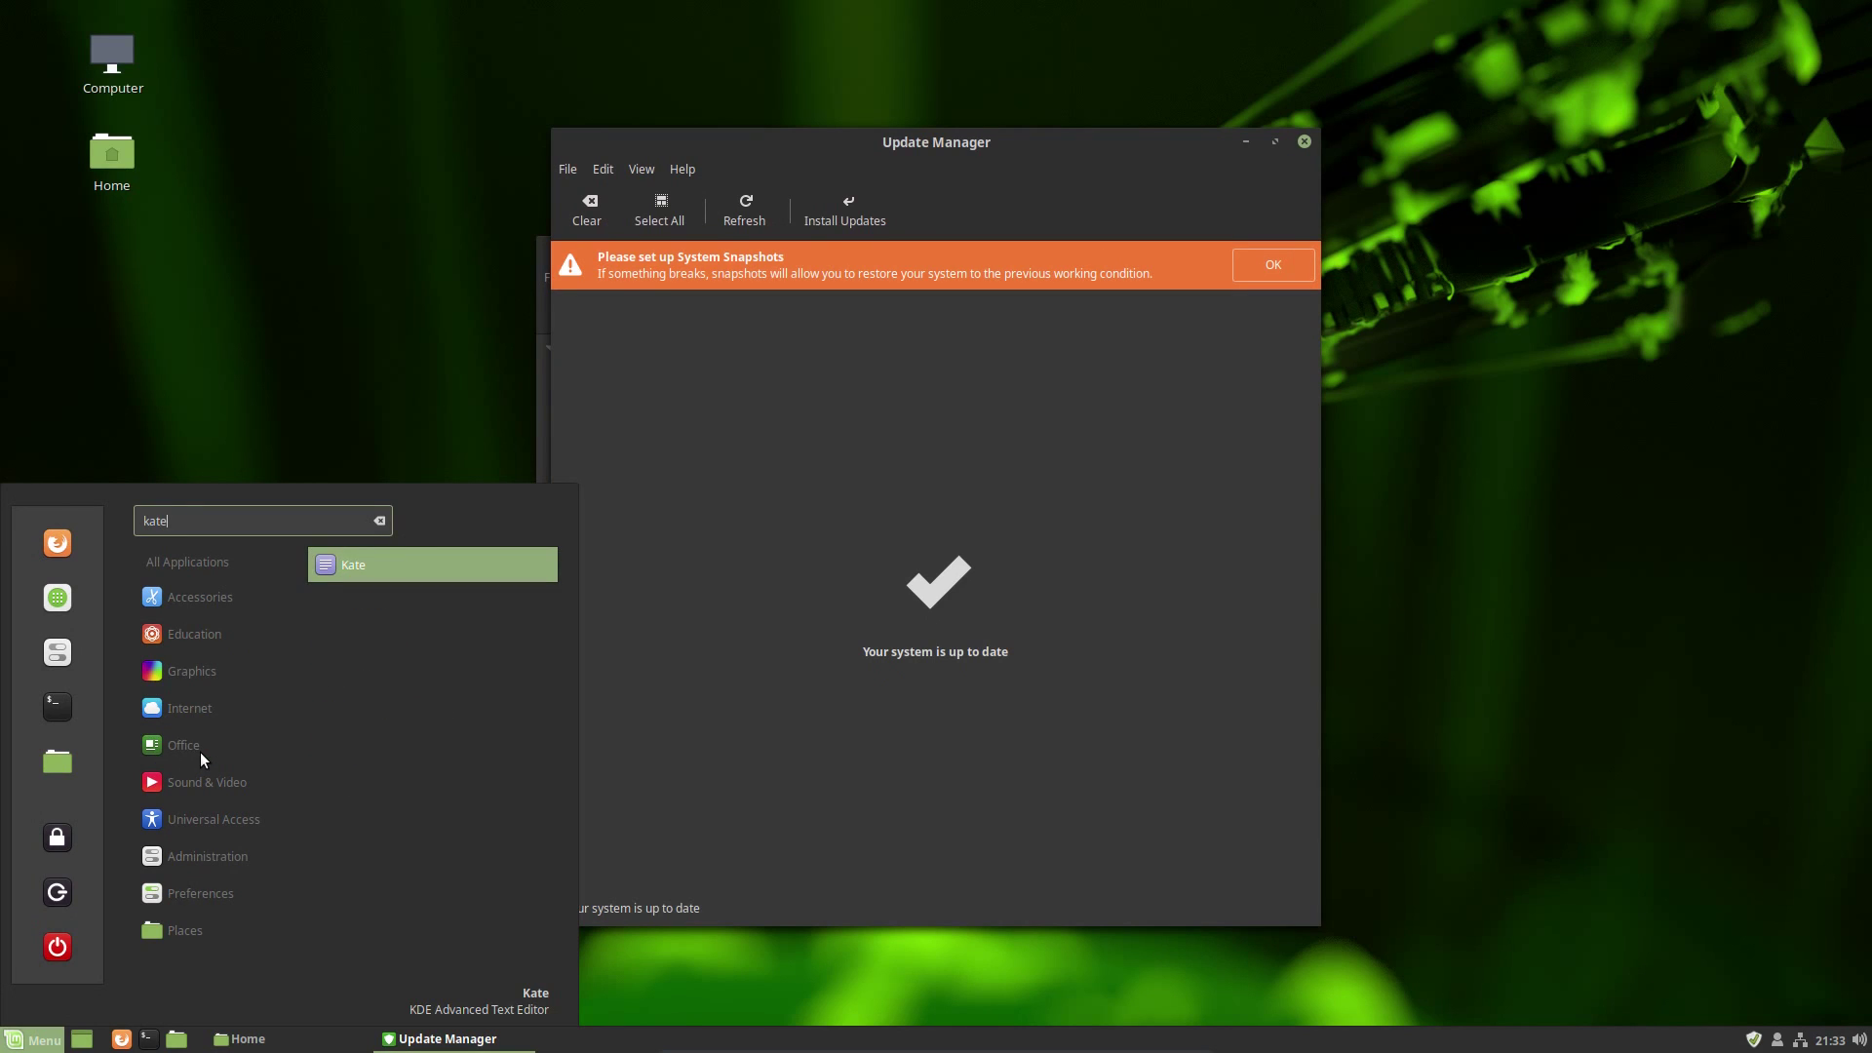
click(404, 573)
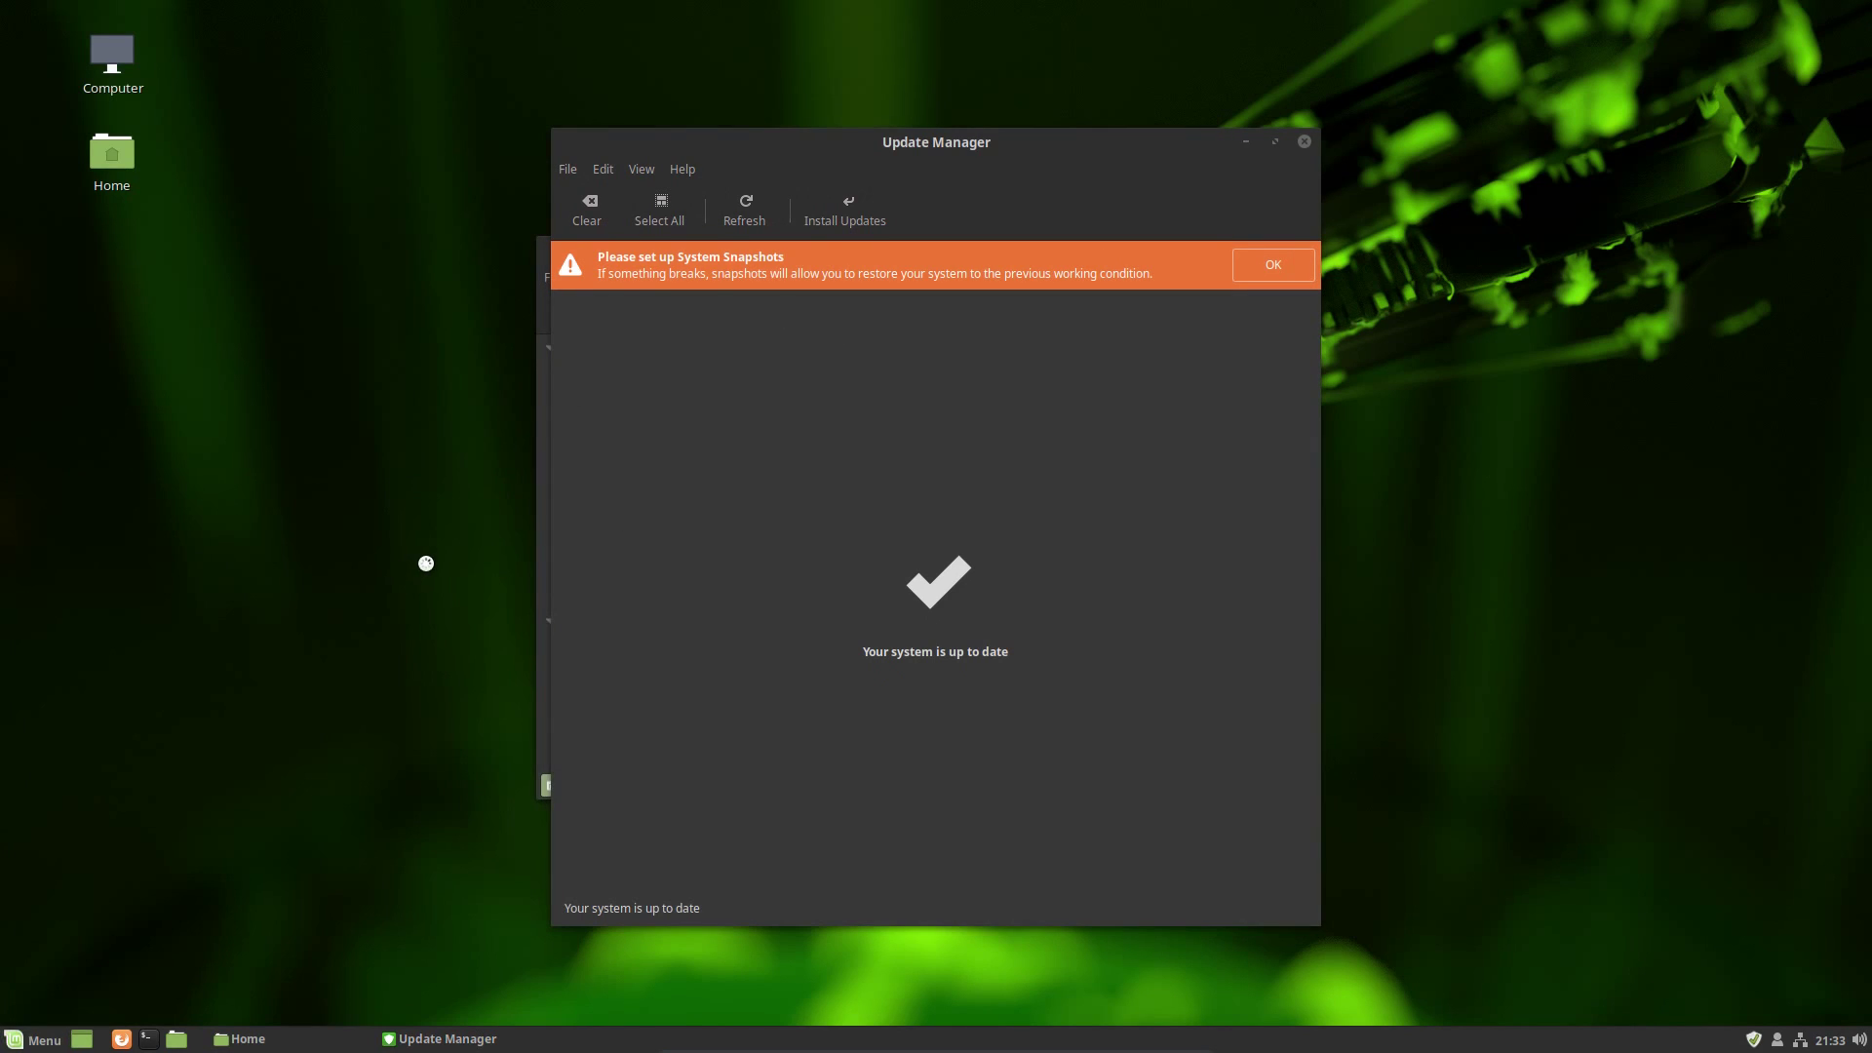
Step: View Kate's Help > About KDE information, then close it and Kate
click(1014, 308)
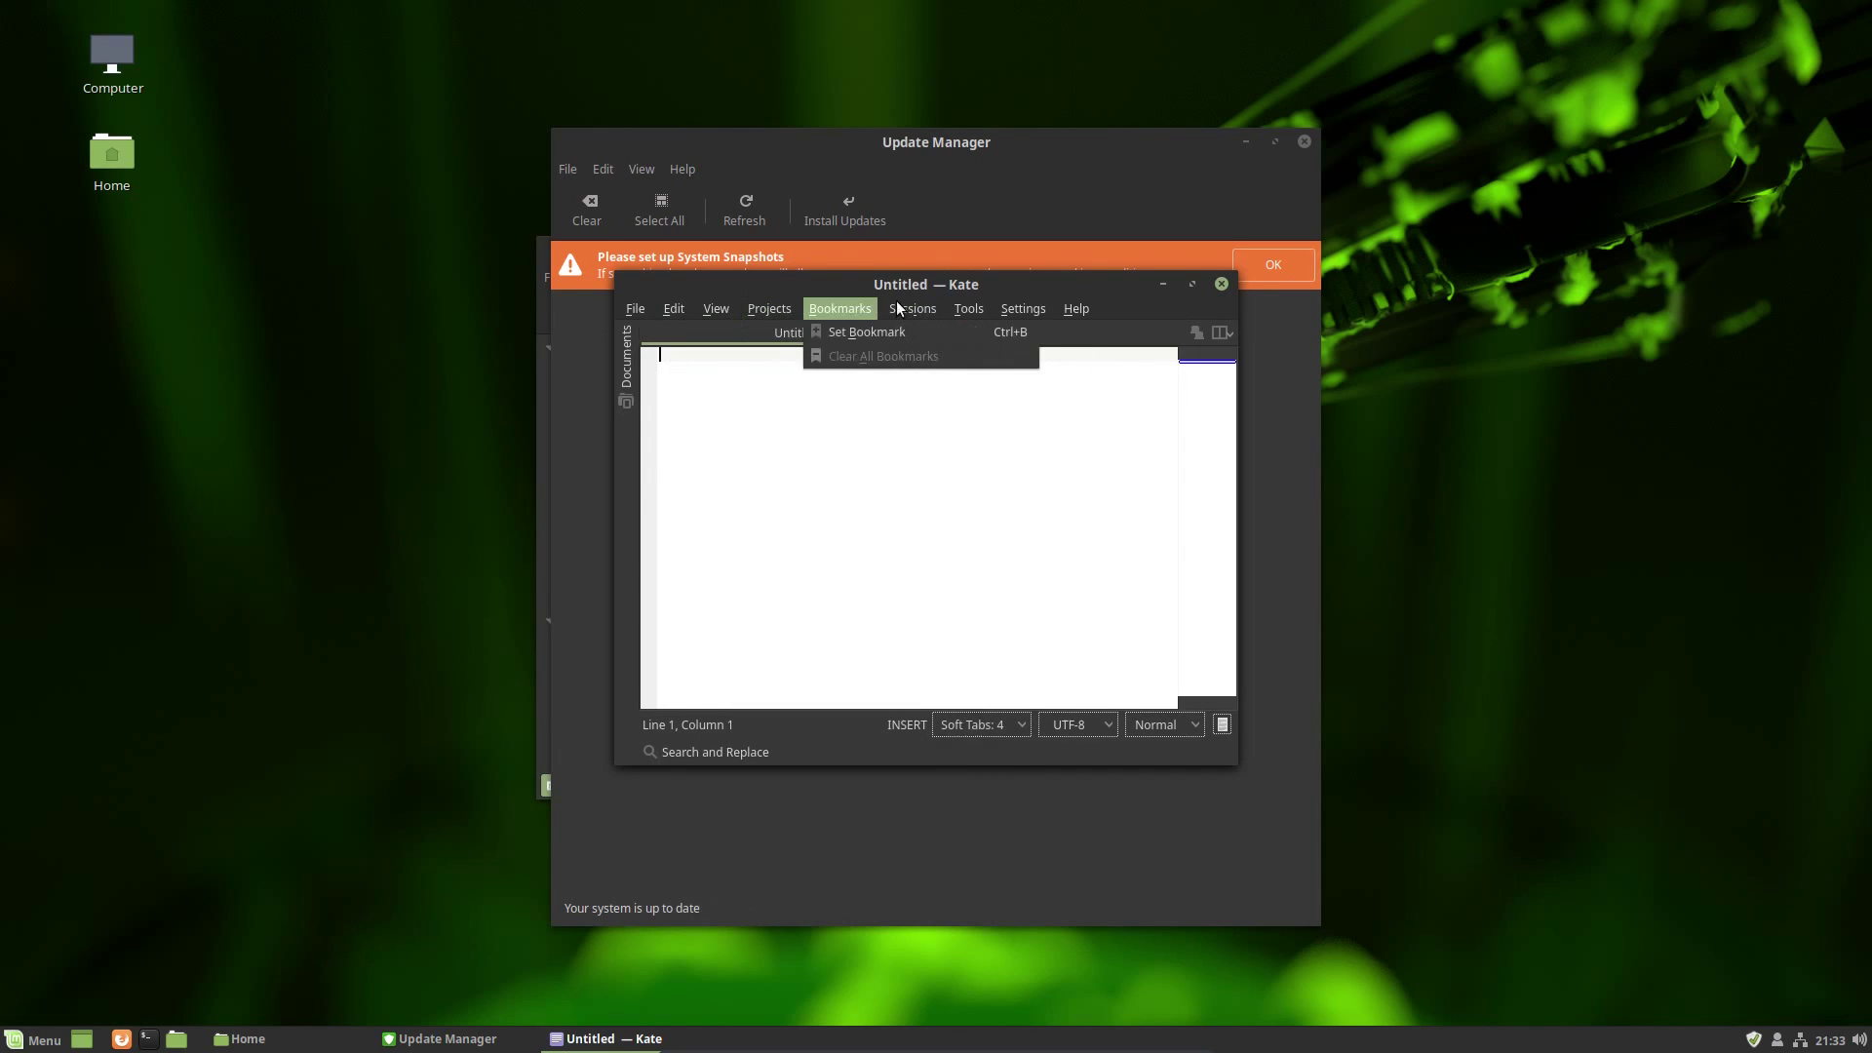
mouse_move(1076, 308)
click(1175, 557)
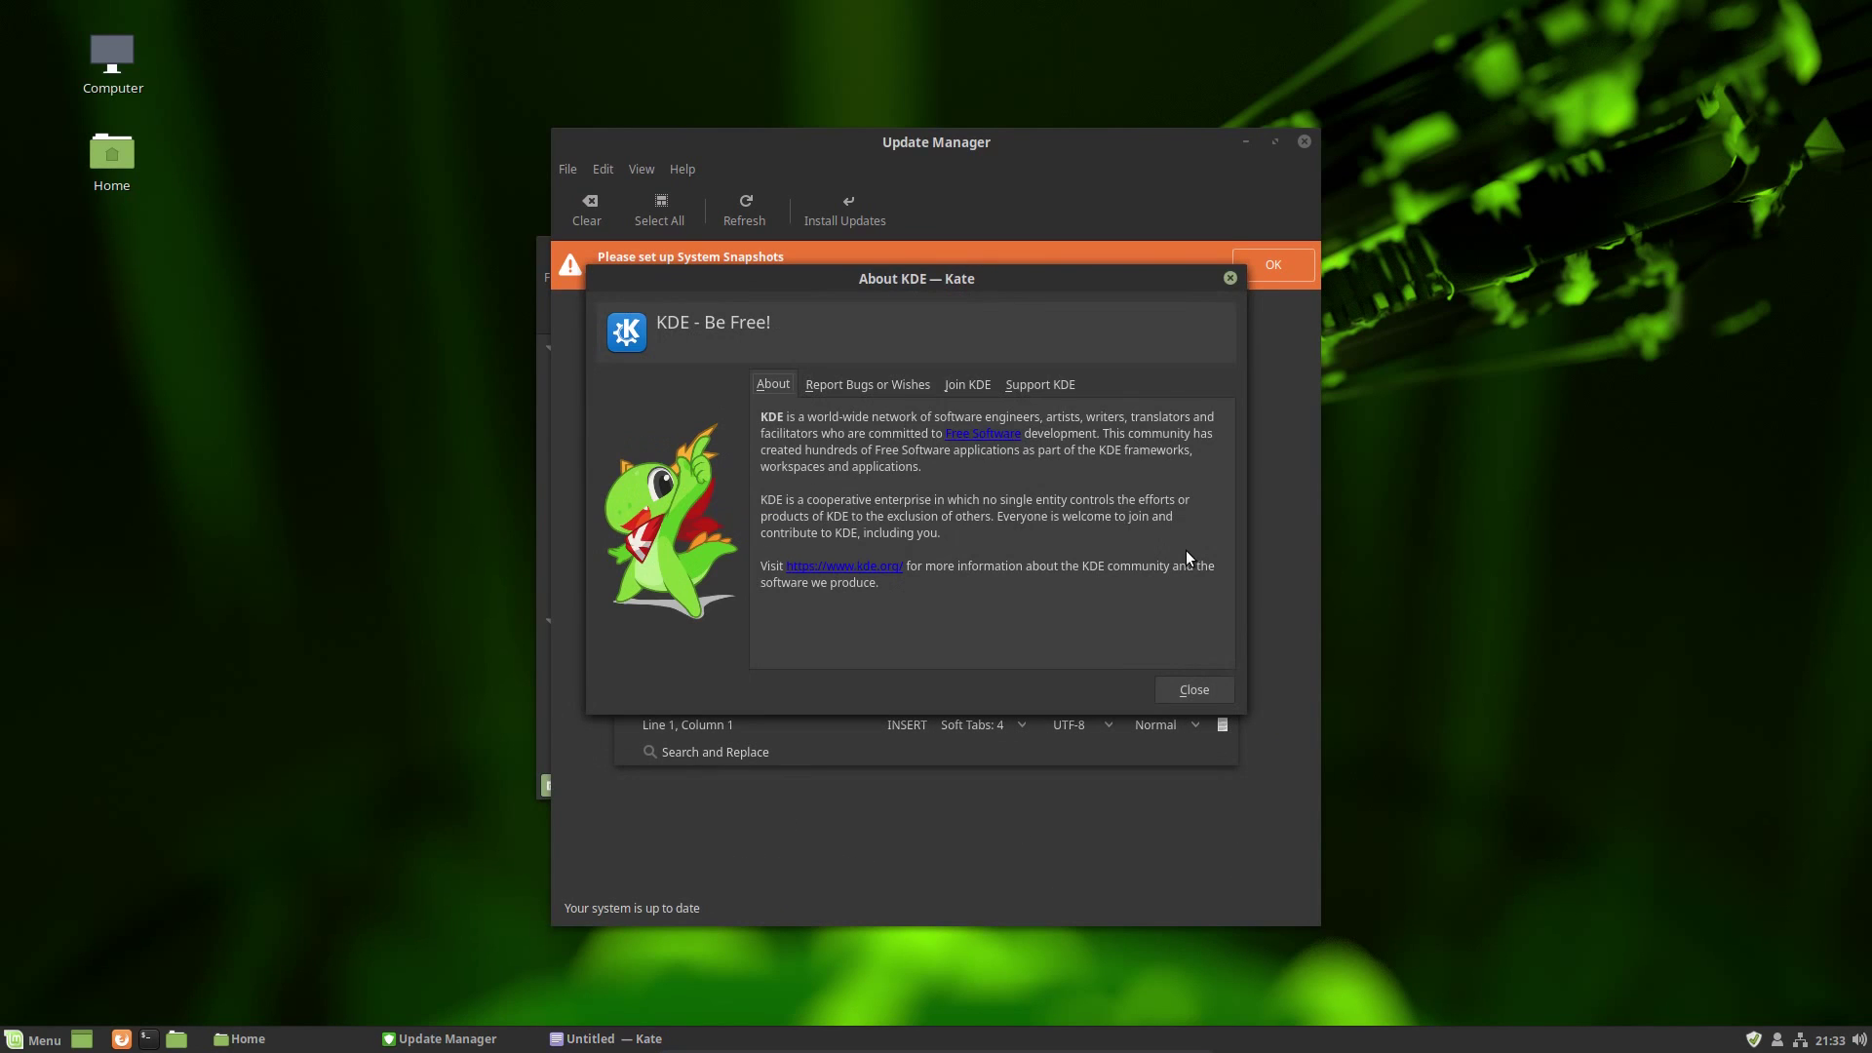
click(1230, 277)
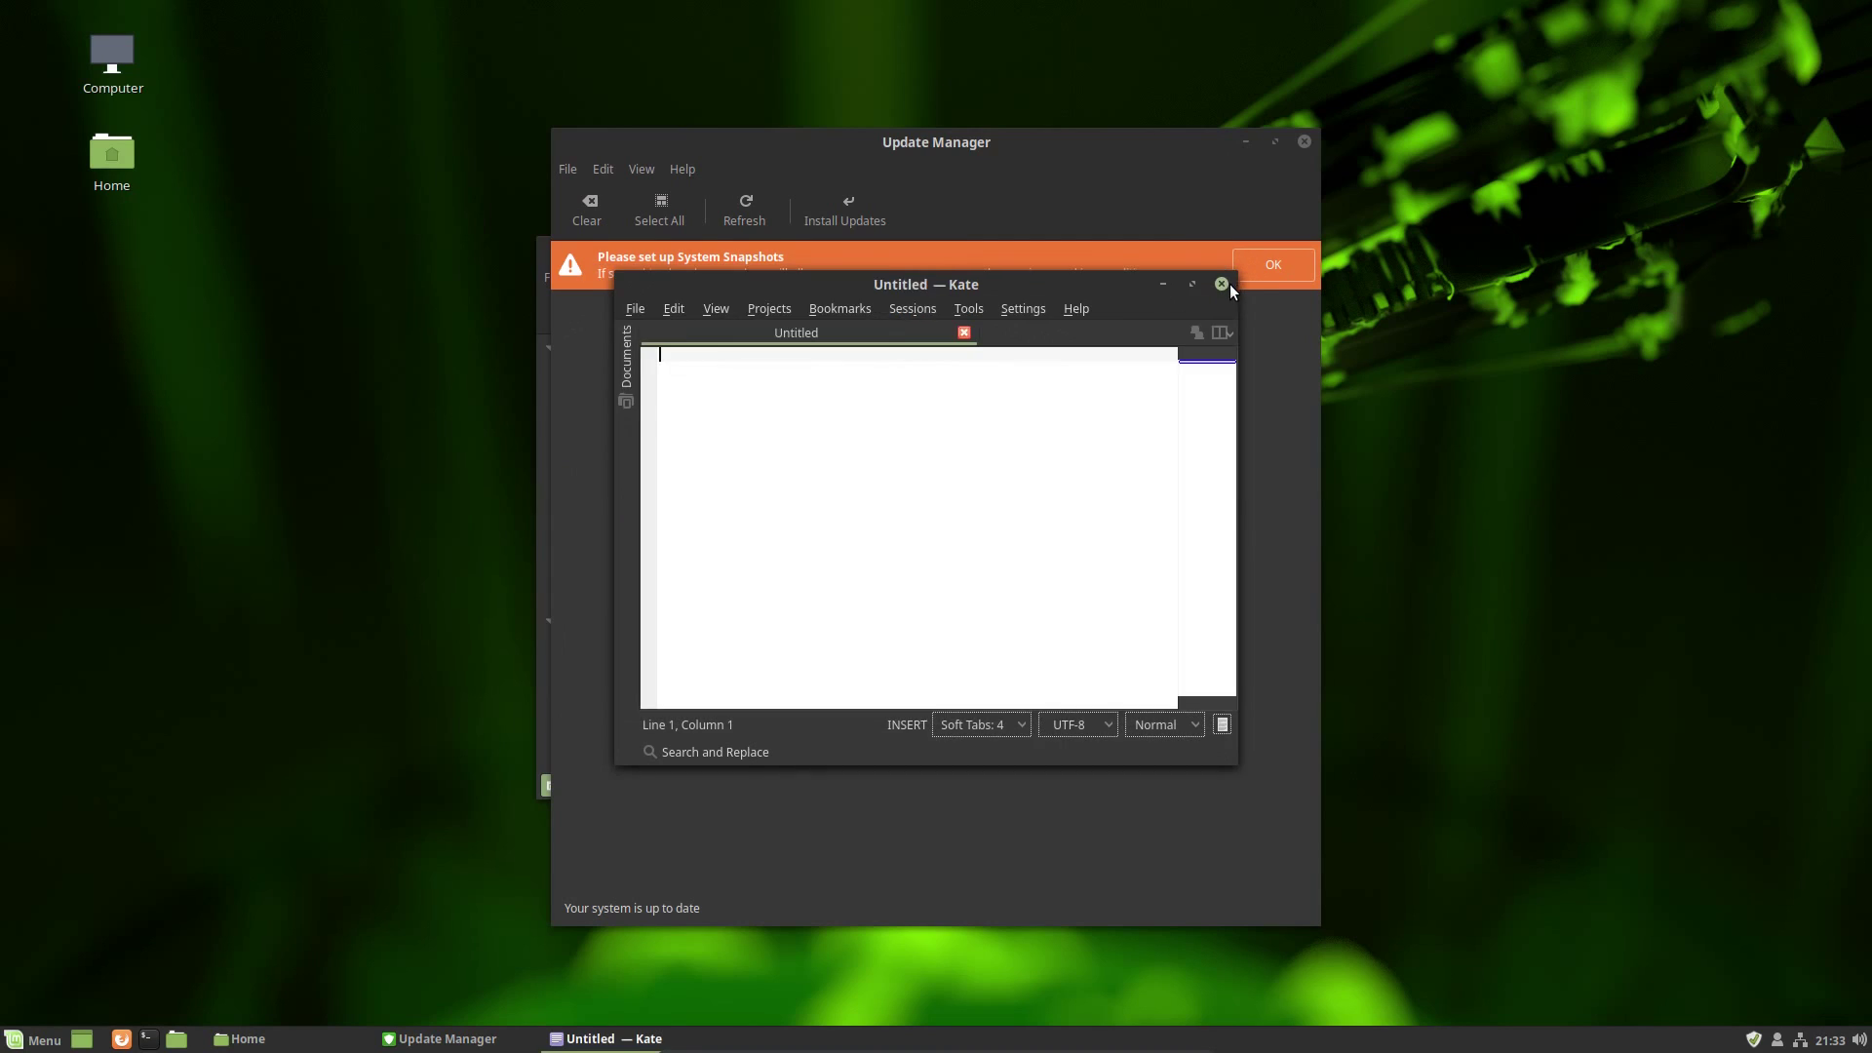
click(1220, 284)
key(super)
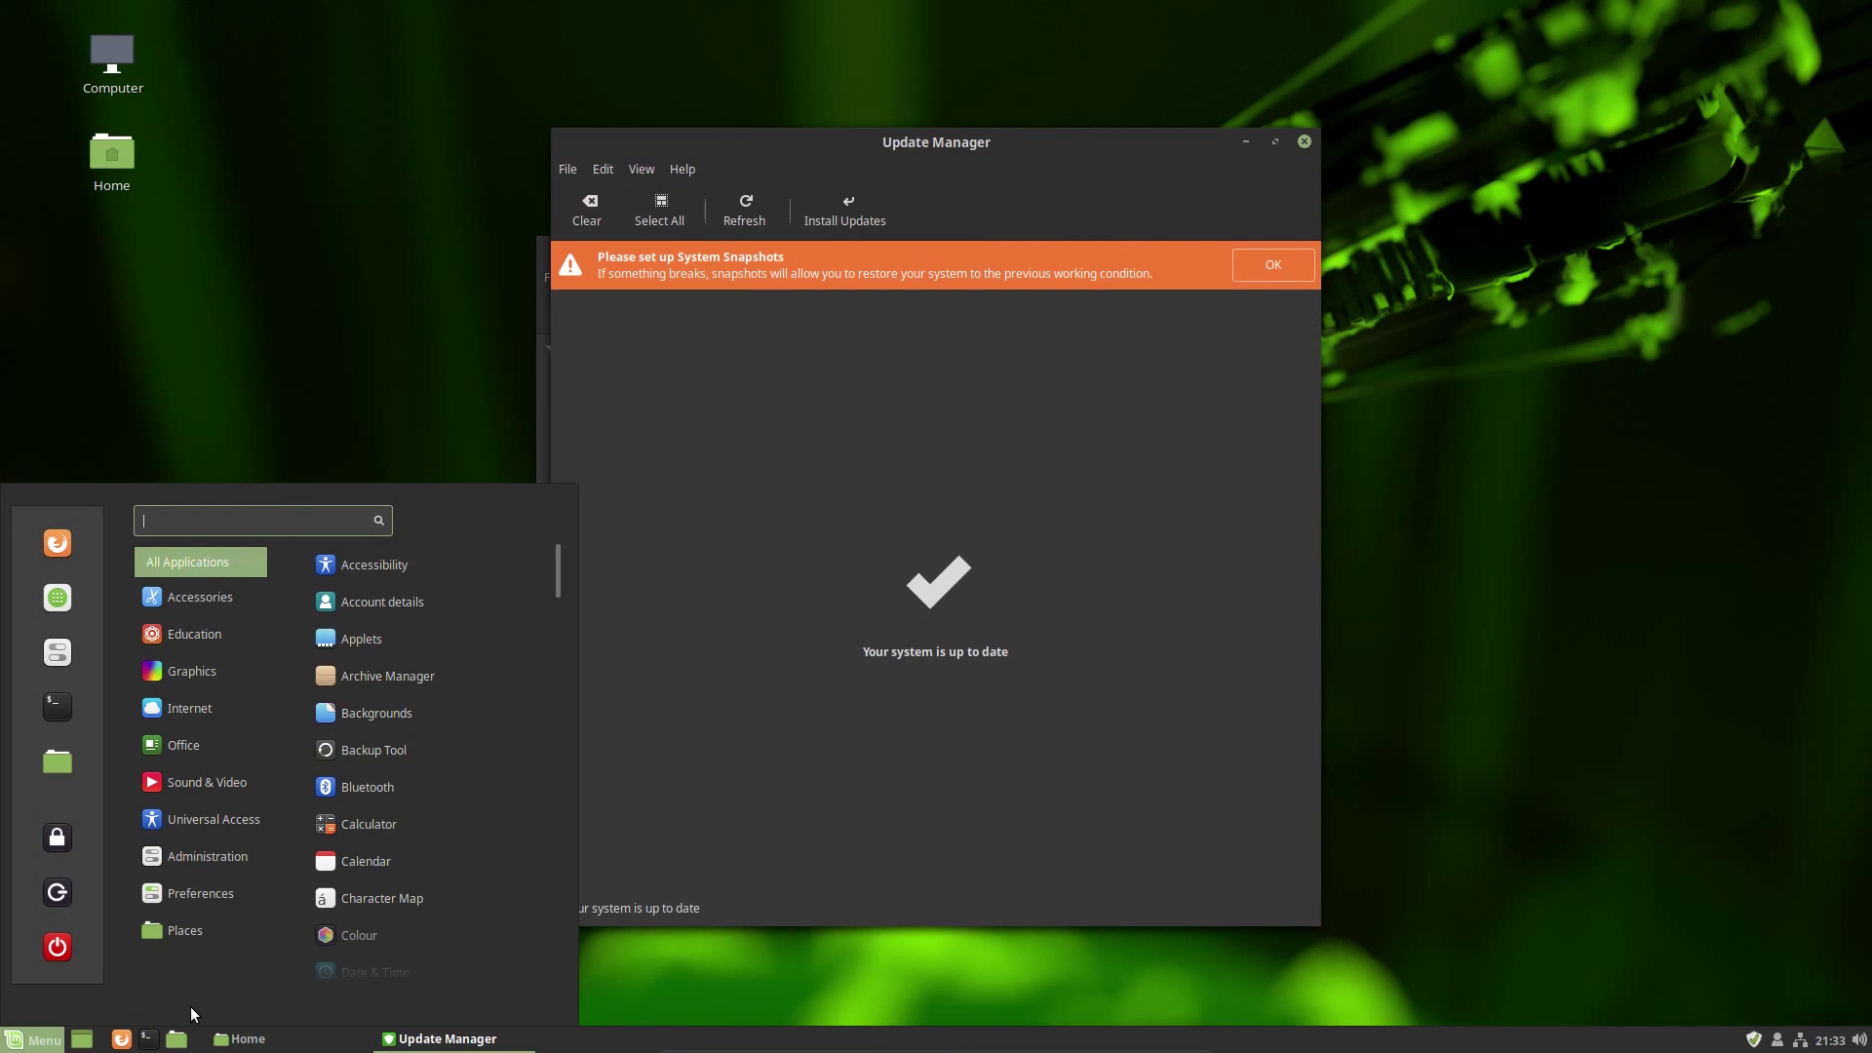
Step: Launch Kdenlive from a 'kden' menu search and maximise its window
text(kden)
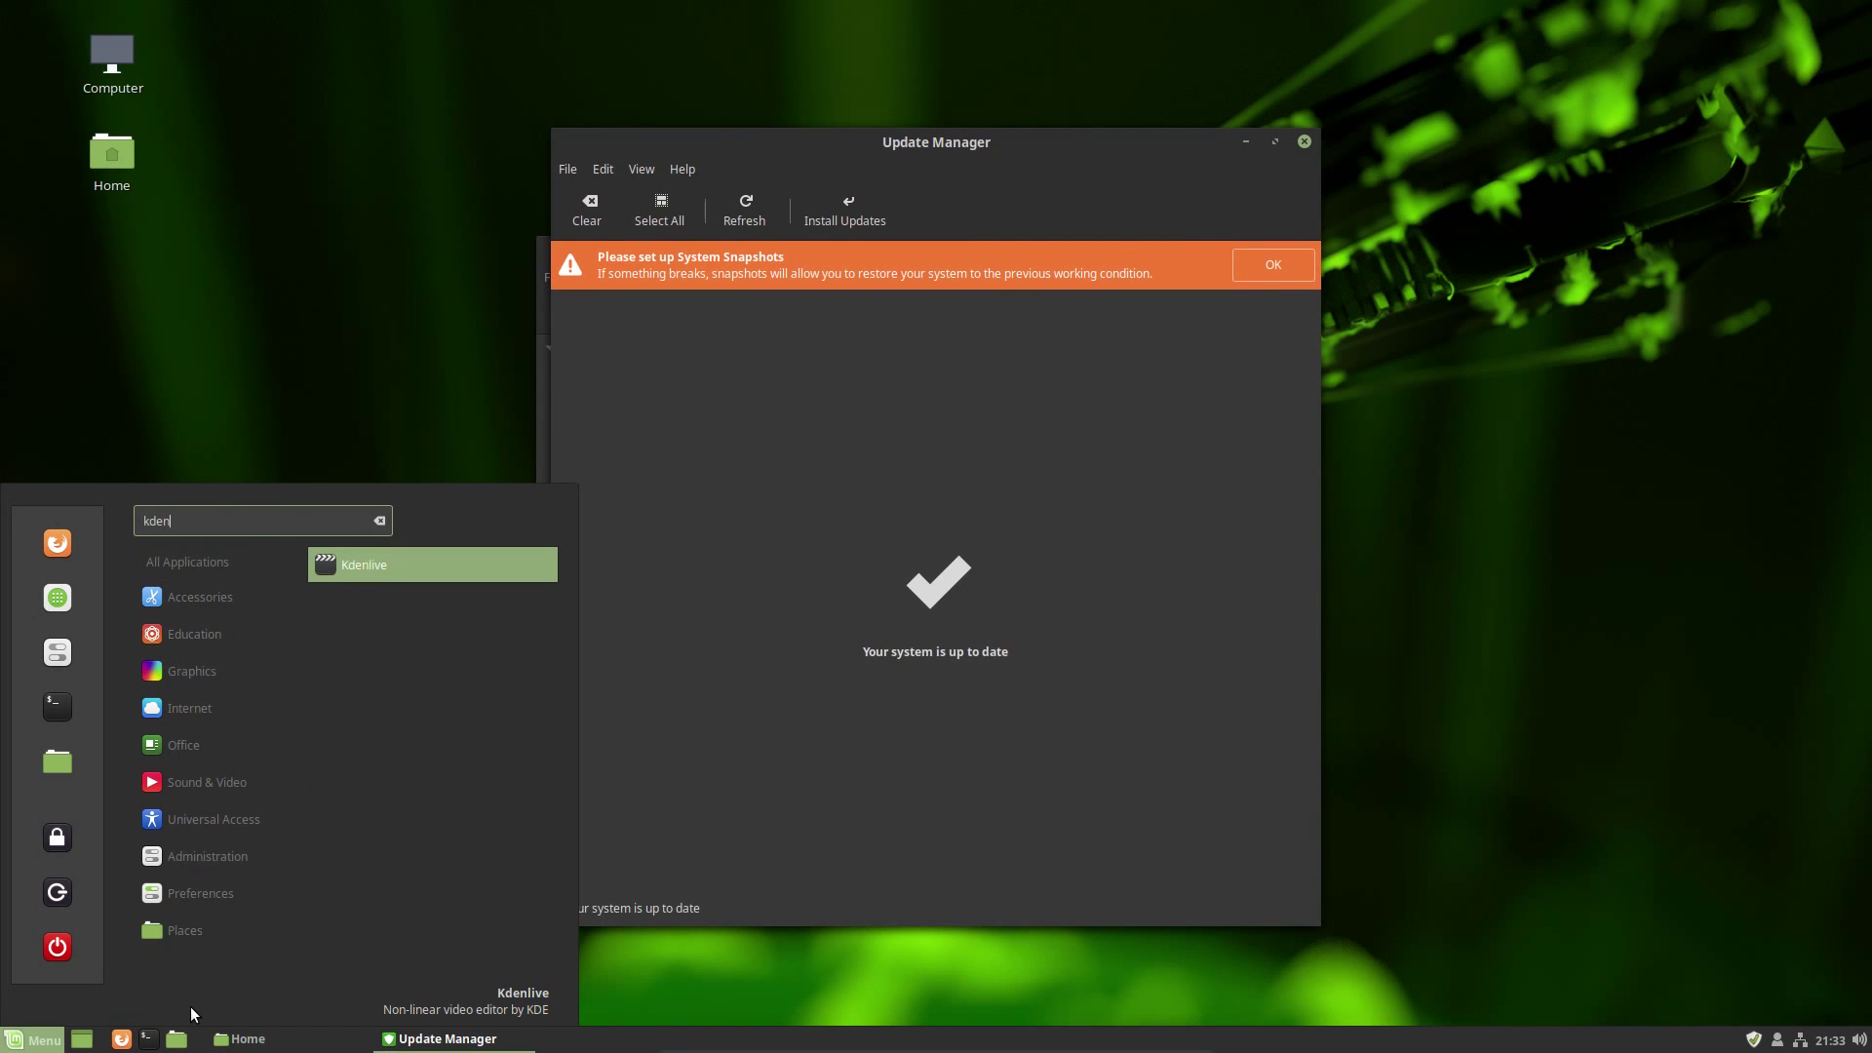
click(361, 573)
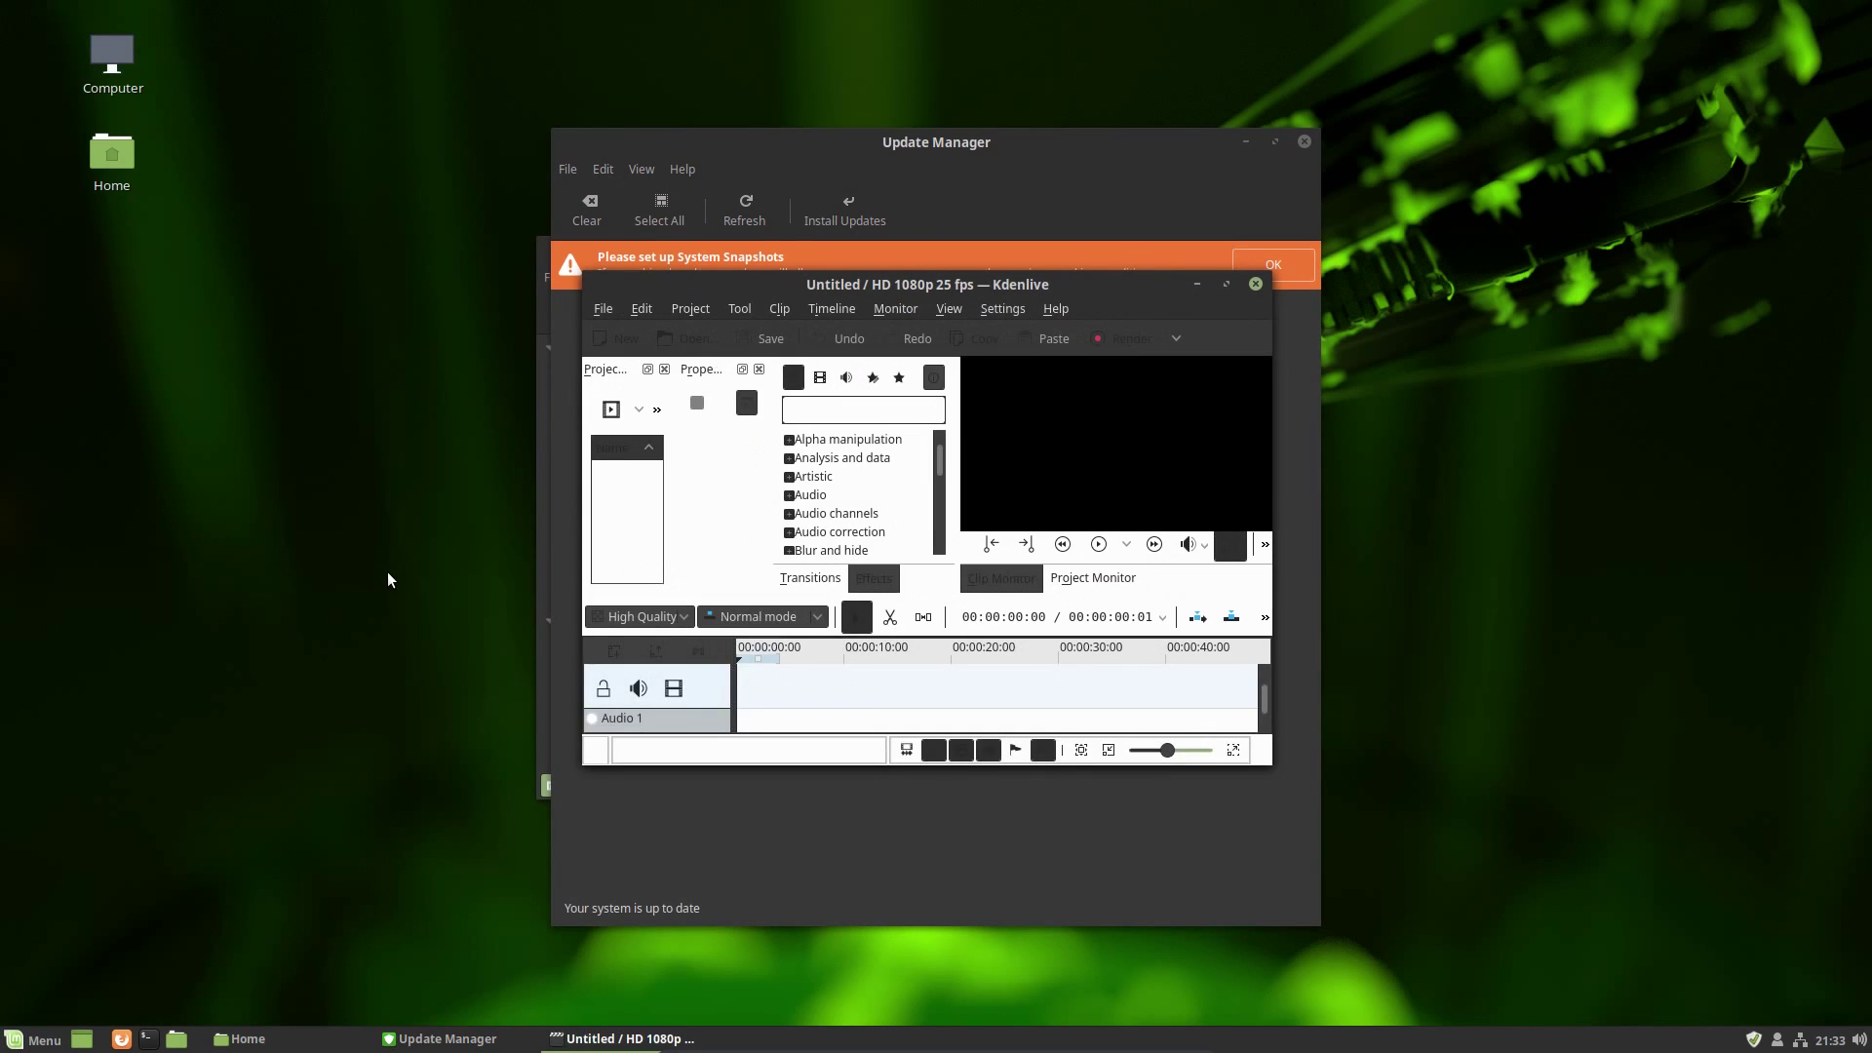
double_click(870, 288)
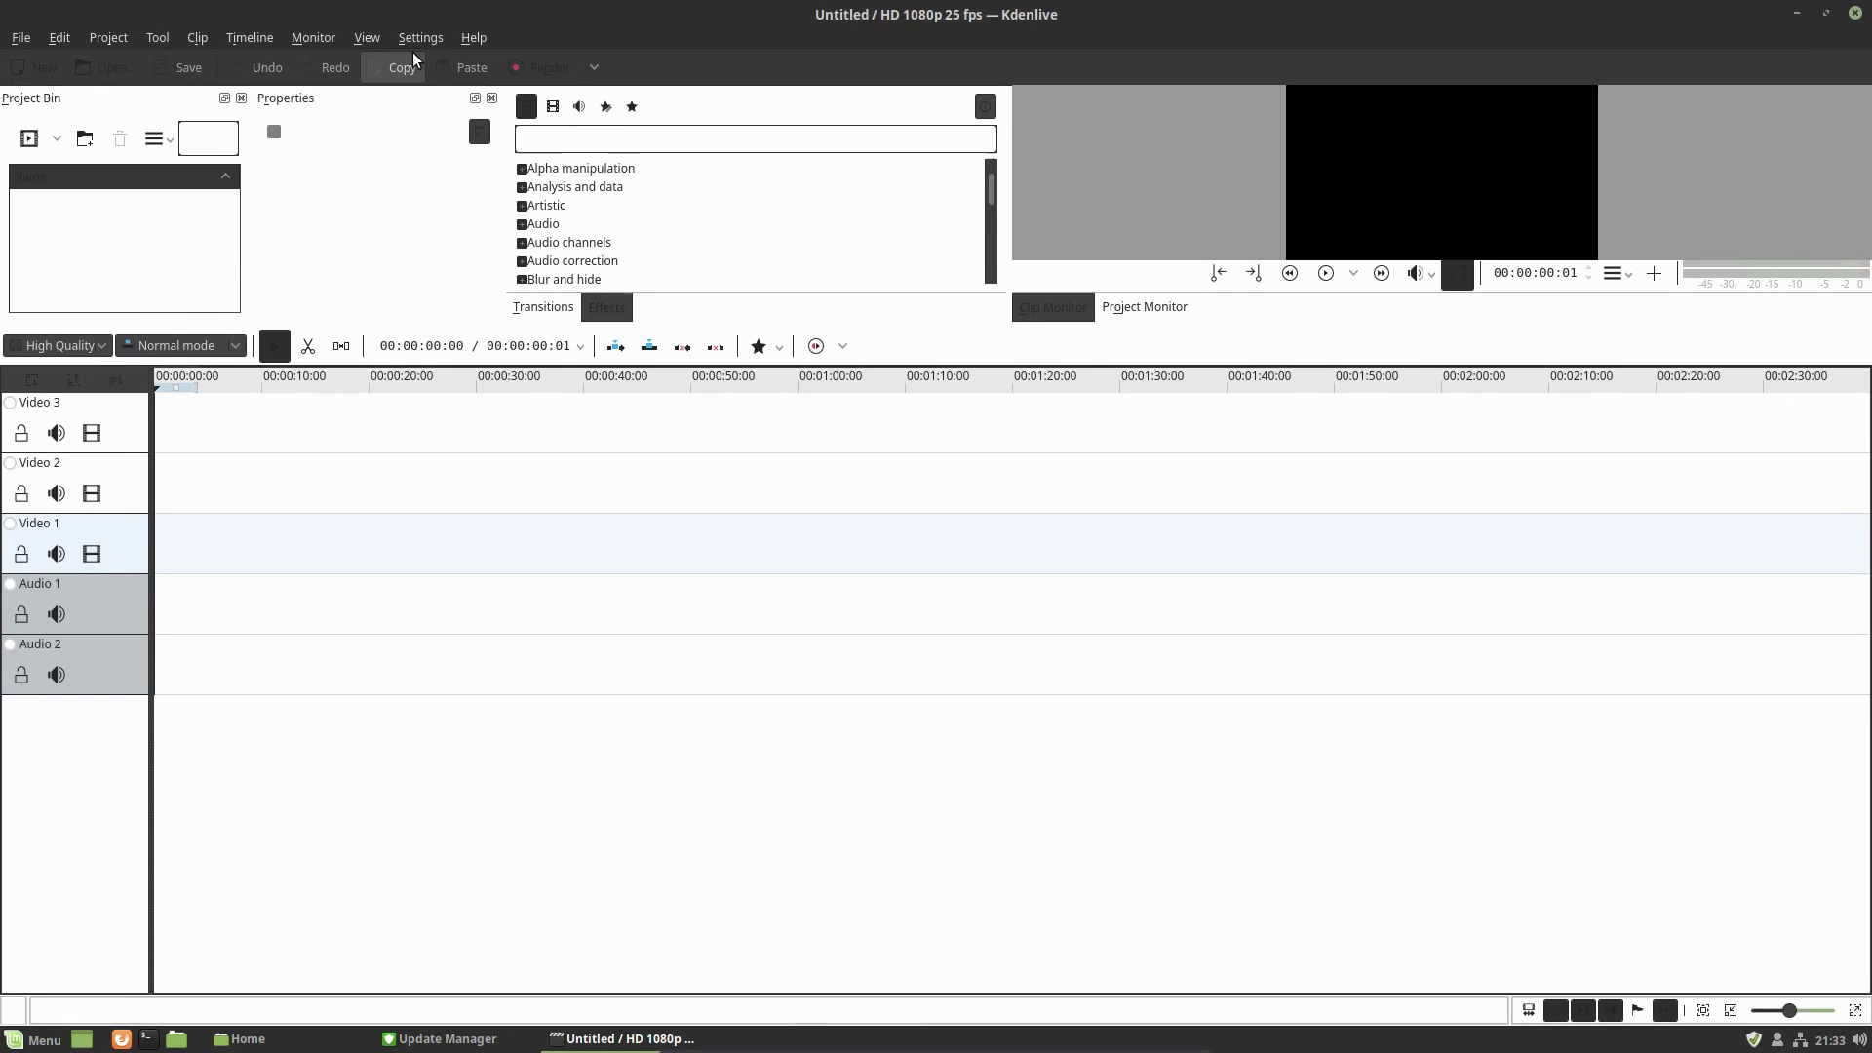
Step: Open About Kdenlive and look at its Libraries and Authors tabs
click(52, 39)
click(523, 27)
click(846, 365)
click(909, 368)
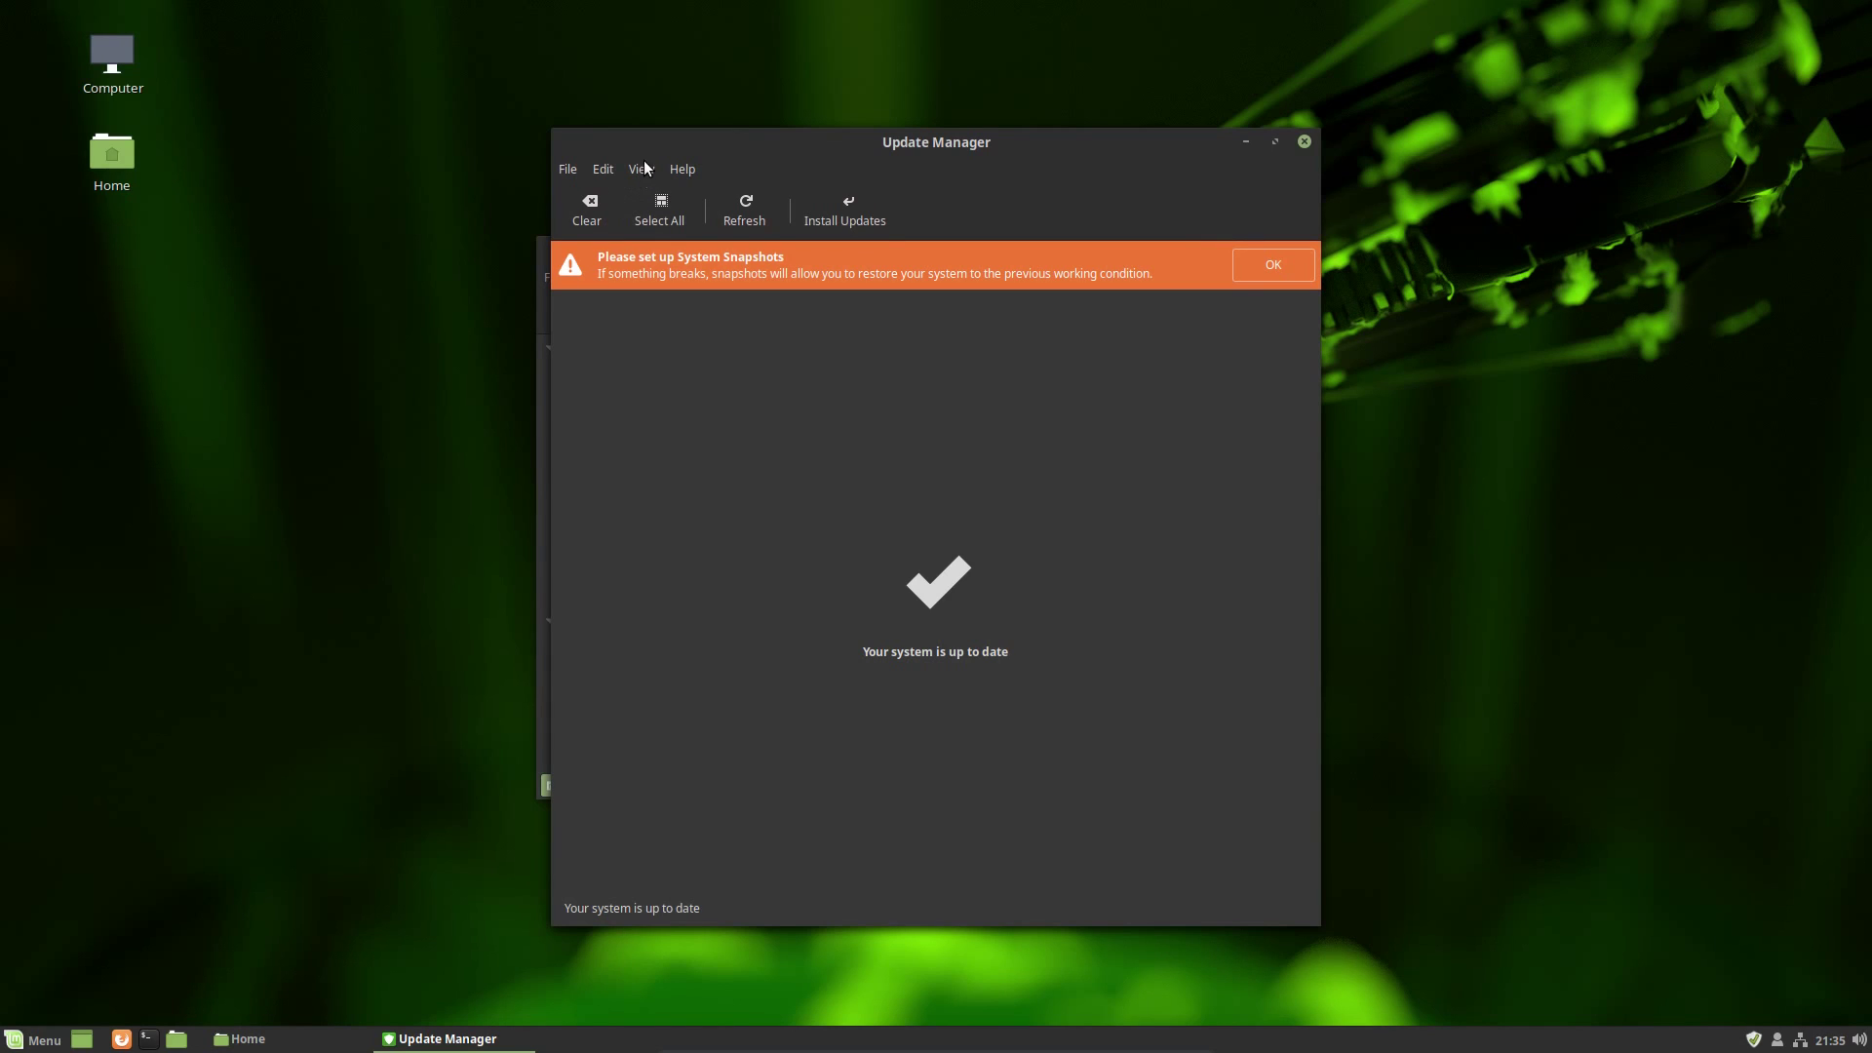
Step: Review Update Manager's Edit > Preferences, then close Update Manager
click(604, 168)
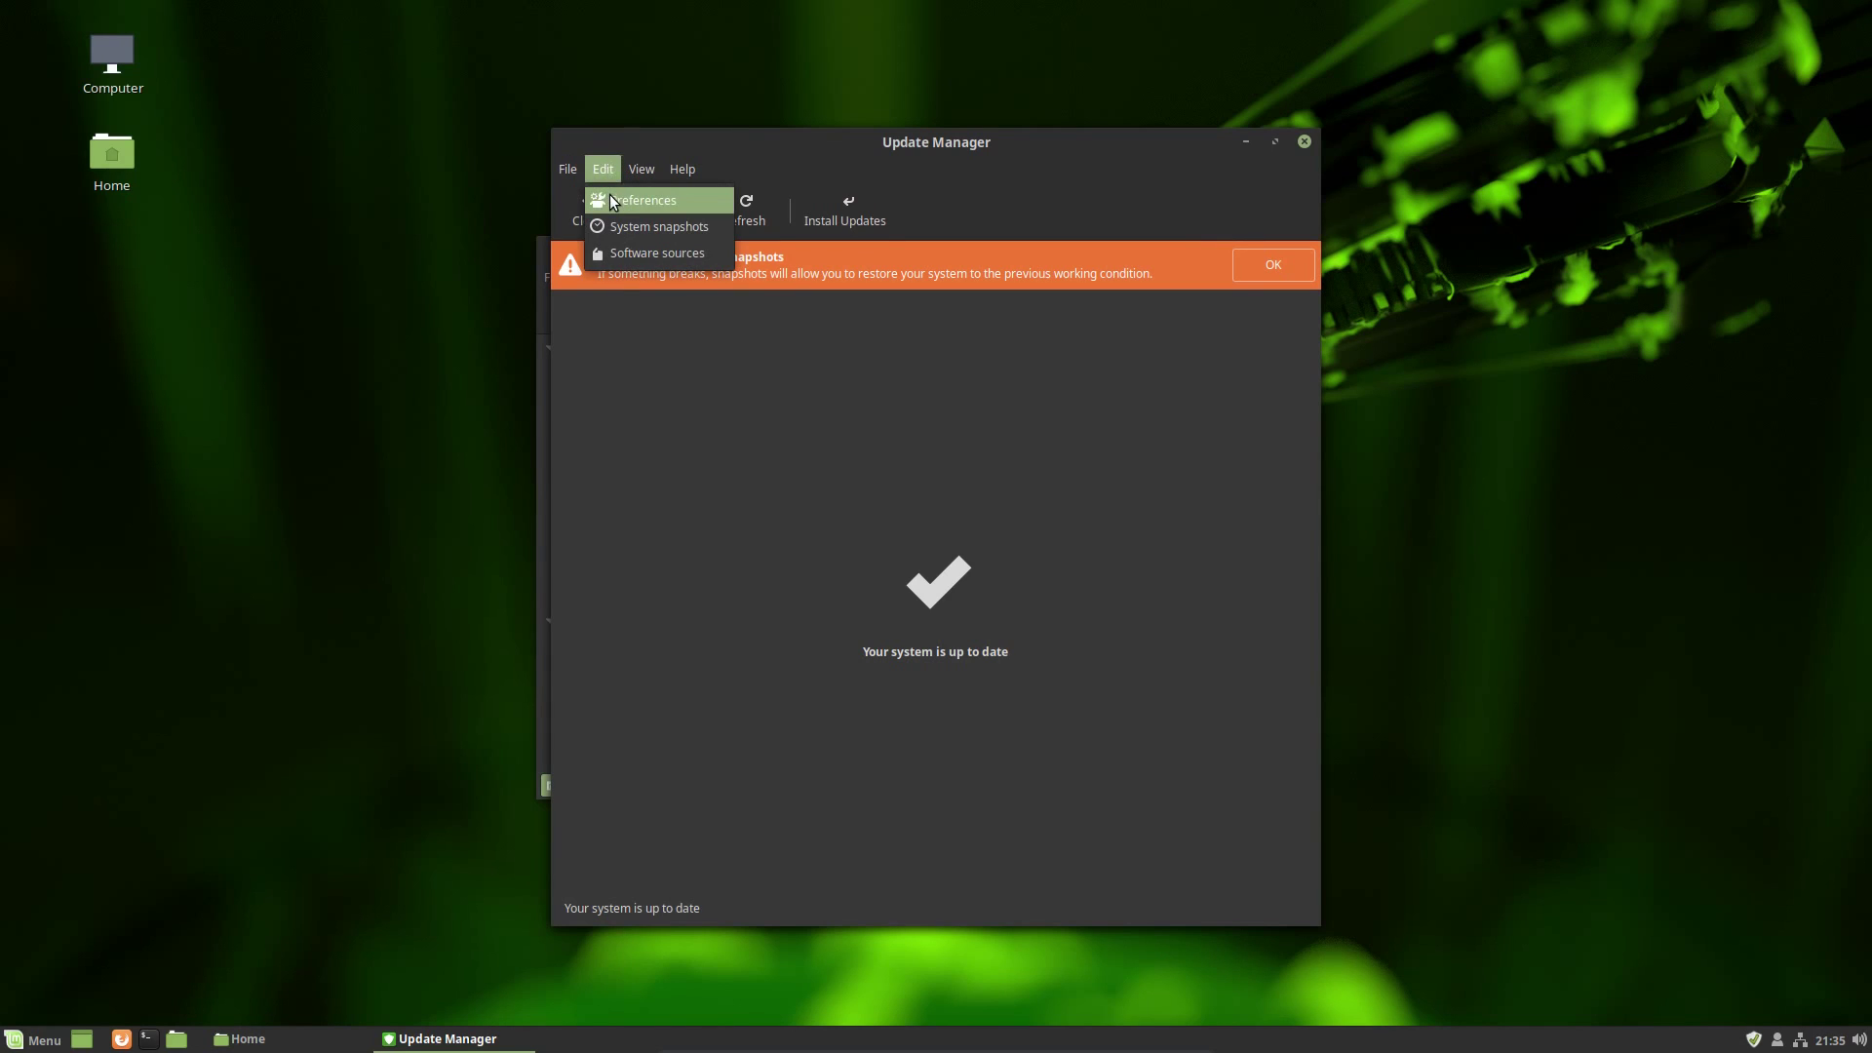
click(613, 200)
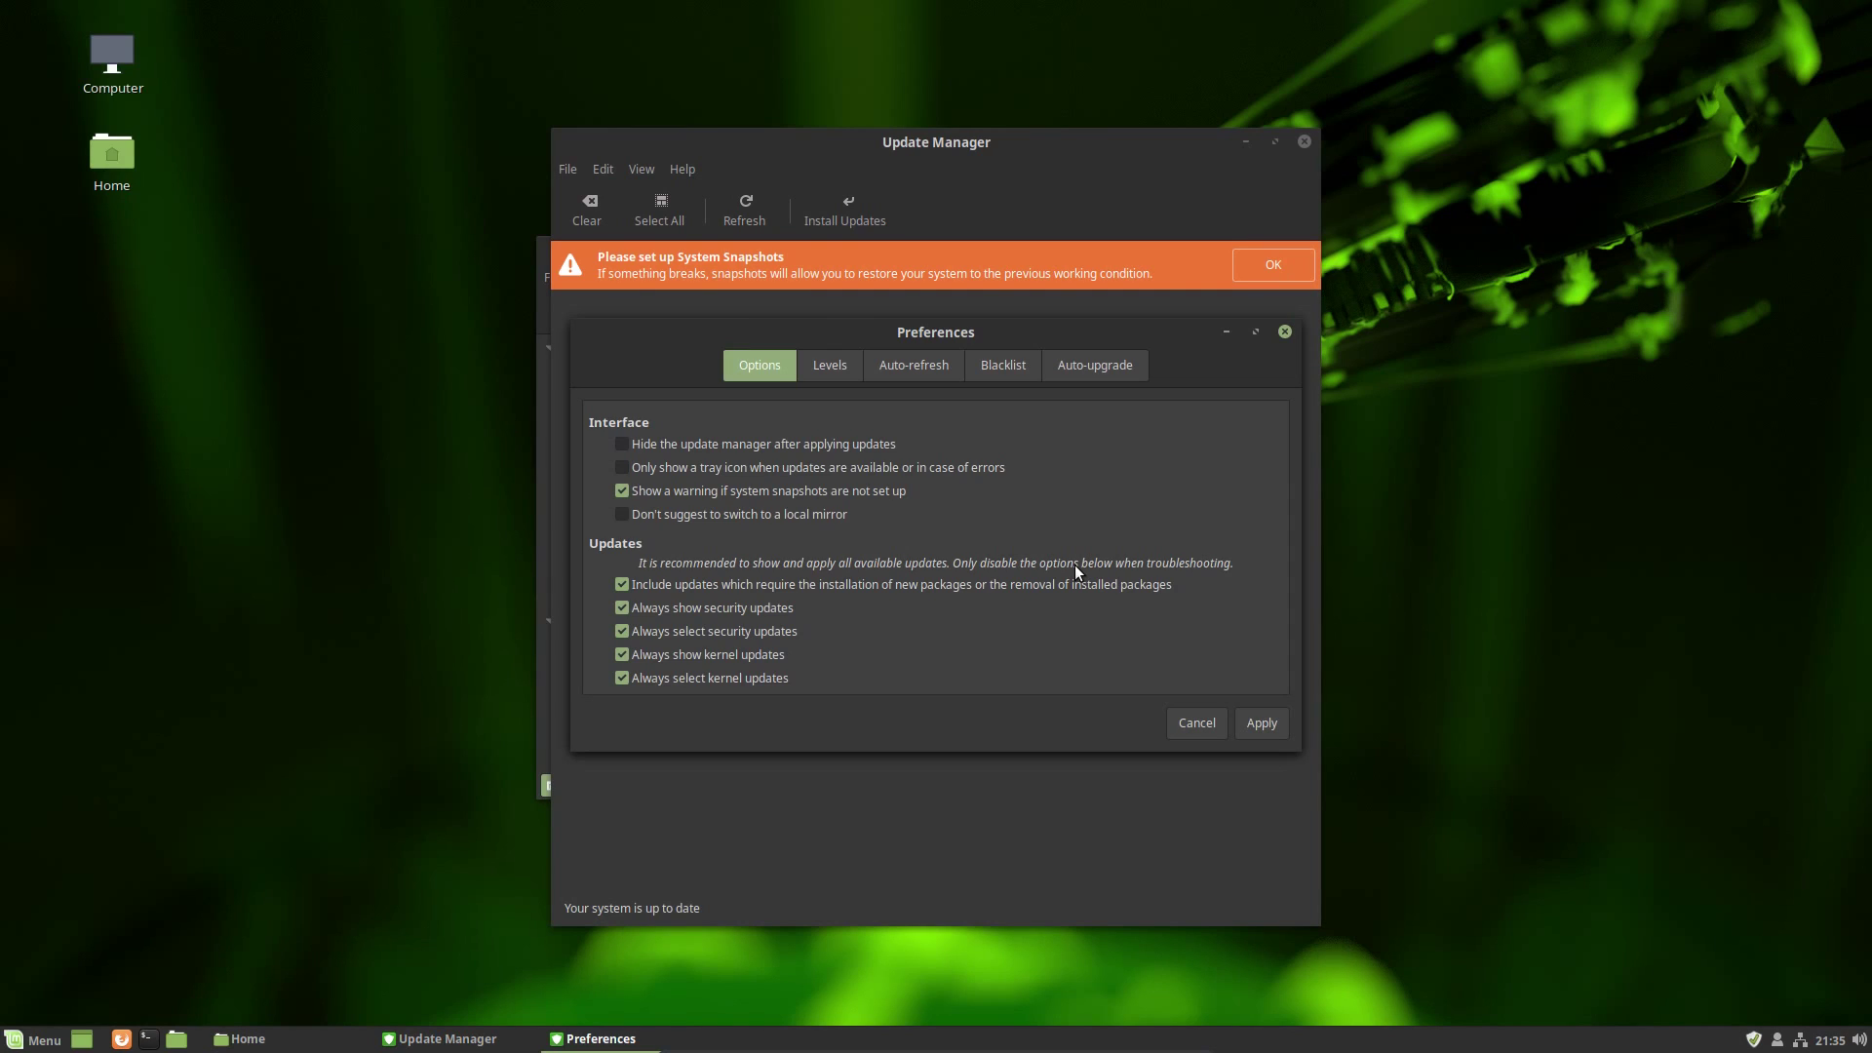
click(1303, 141)
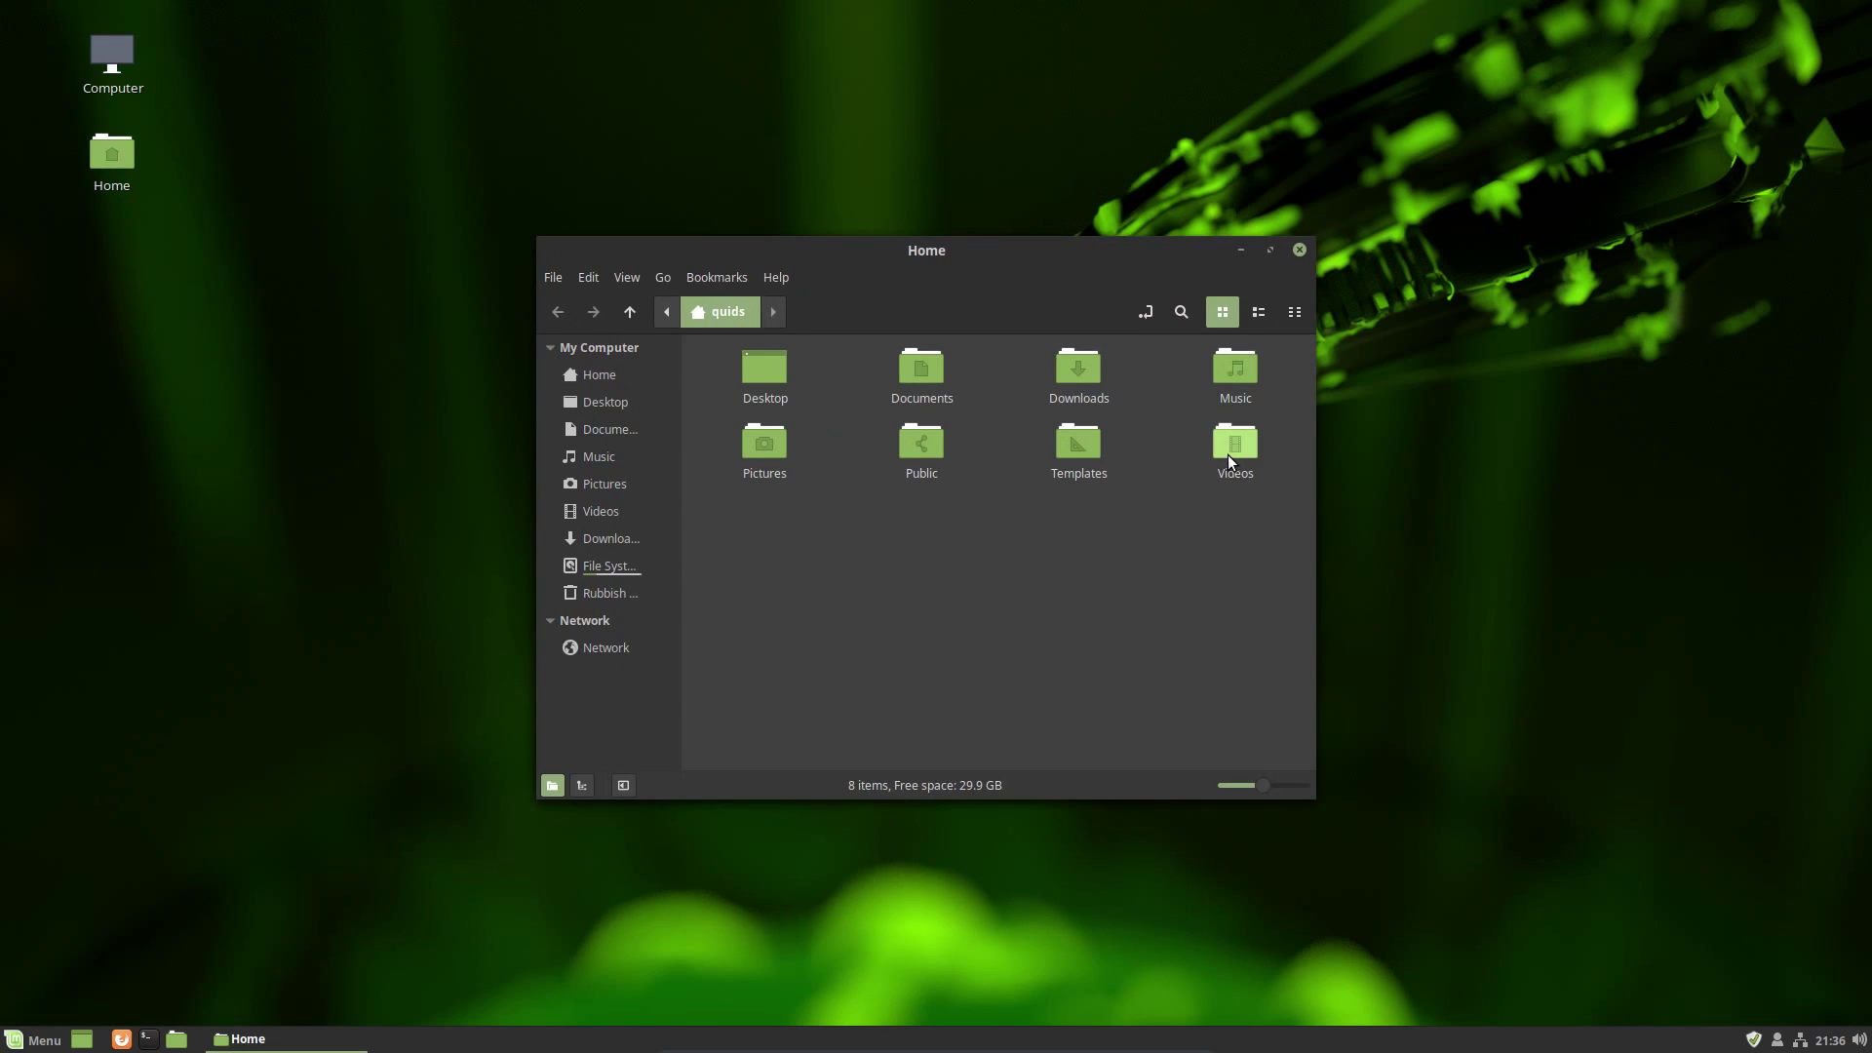
Step: Look in Videos, then search Home for 'tom' and then 'jerry' to list the Tom and Jerry videos
double_click(1228, 451)
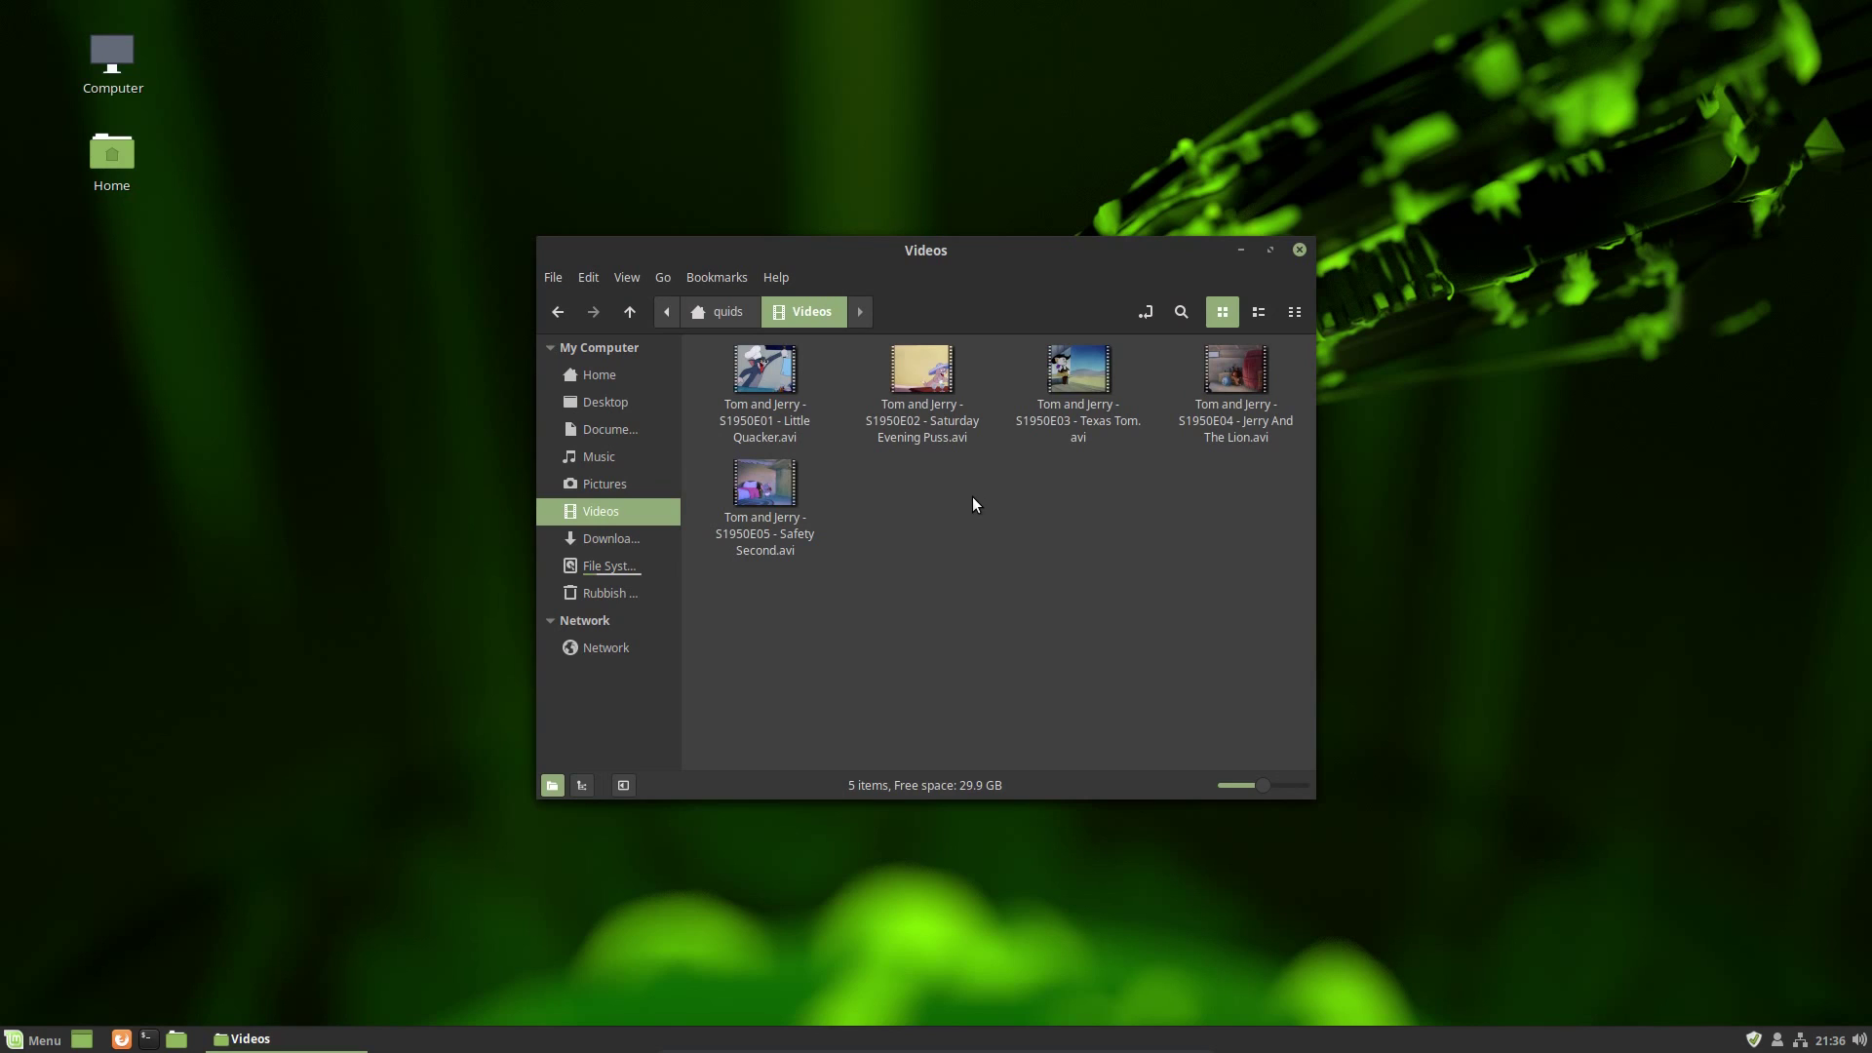
click(712, 313)
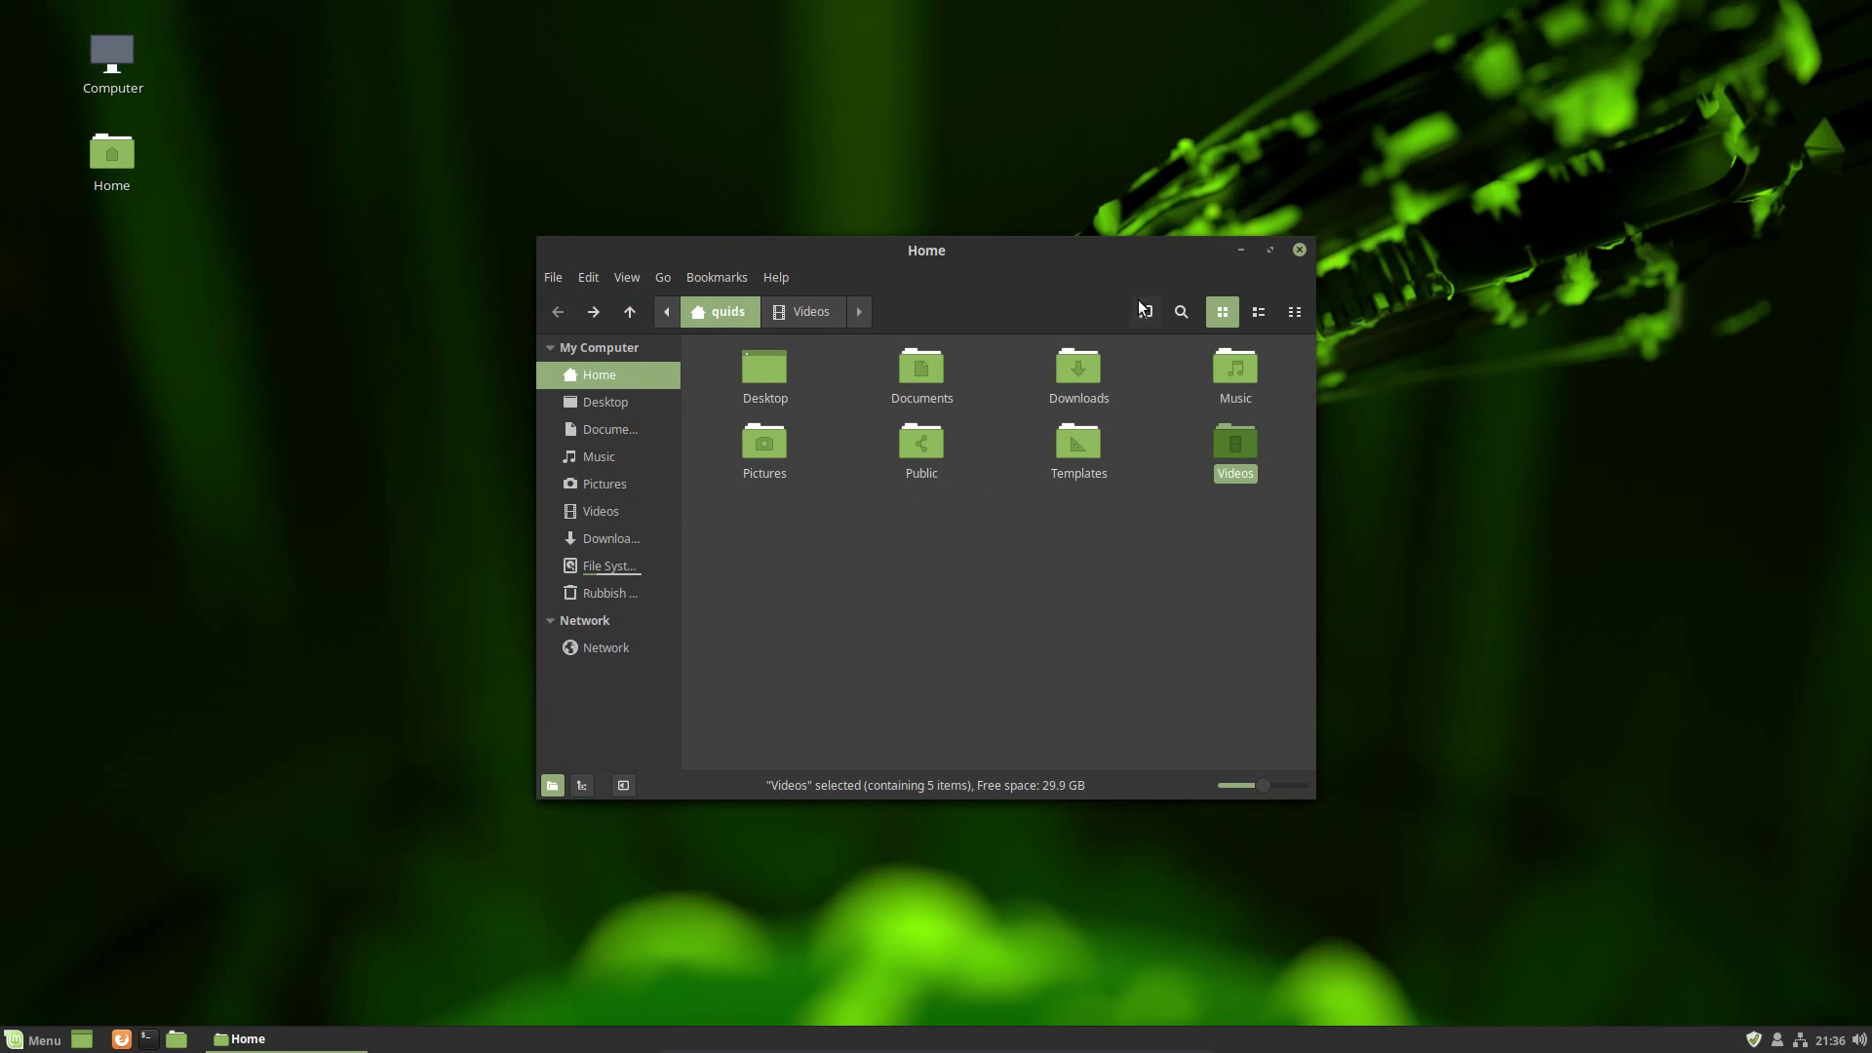
click(1178, 314)
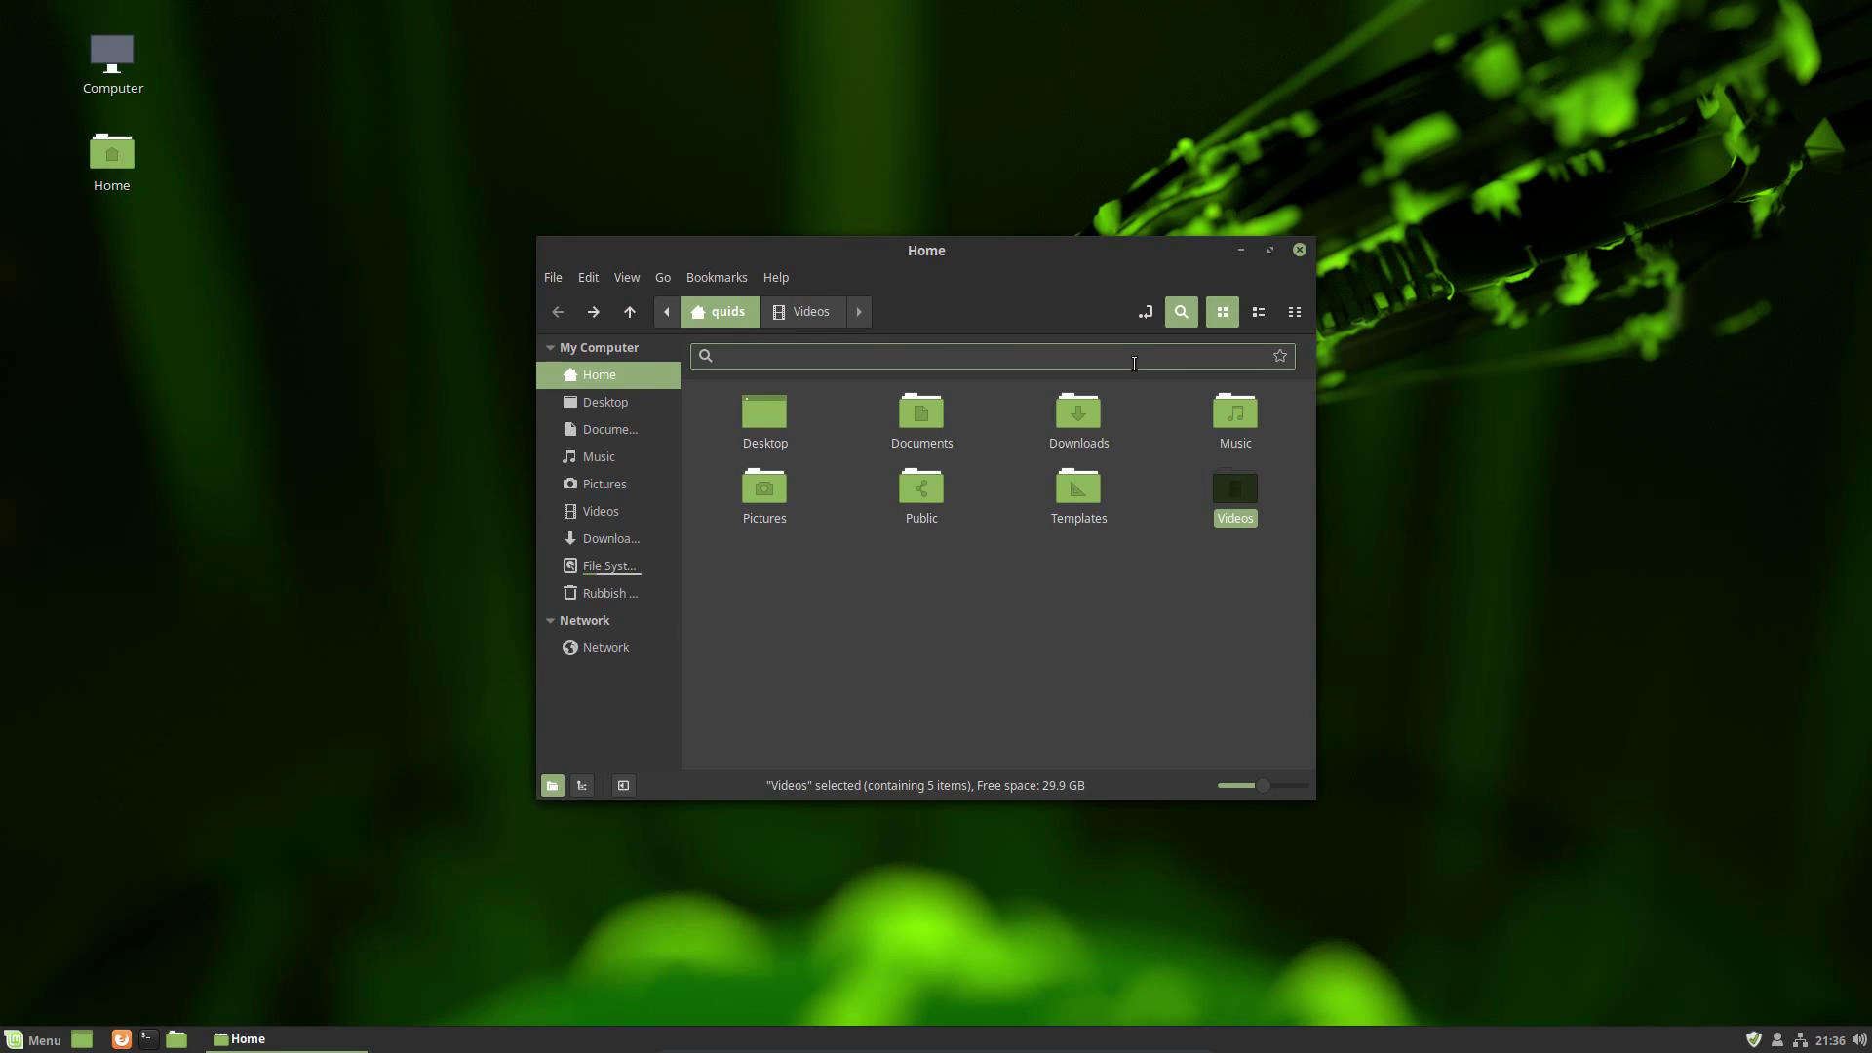
text(tom)
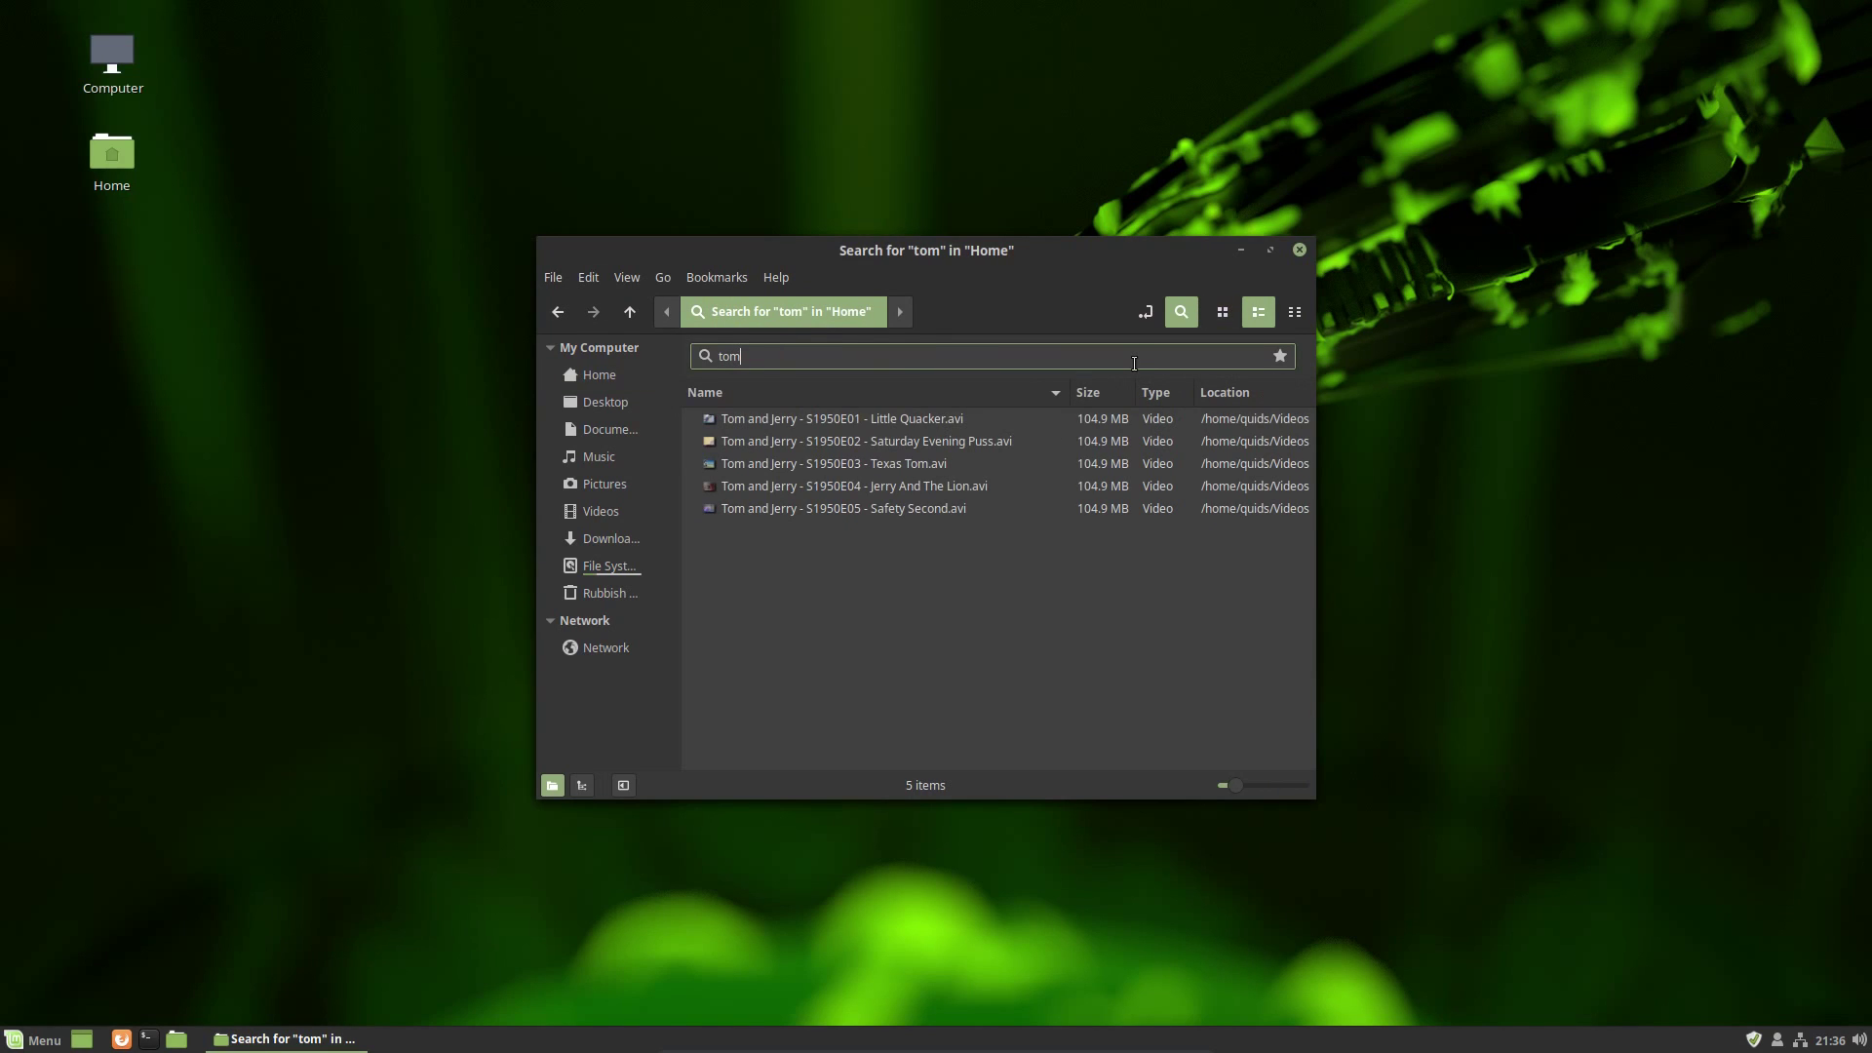
key(Escape)
key(ctrl+f)
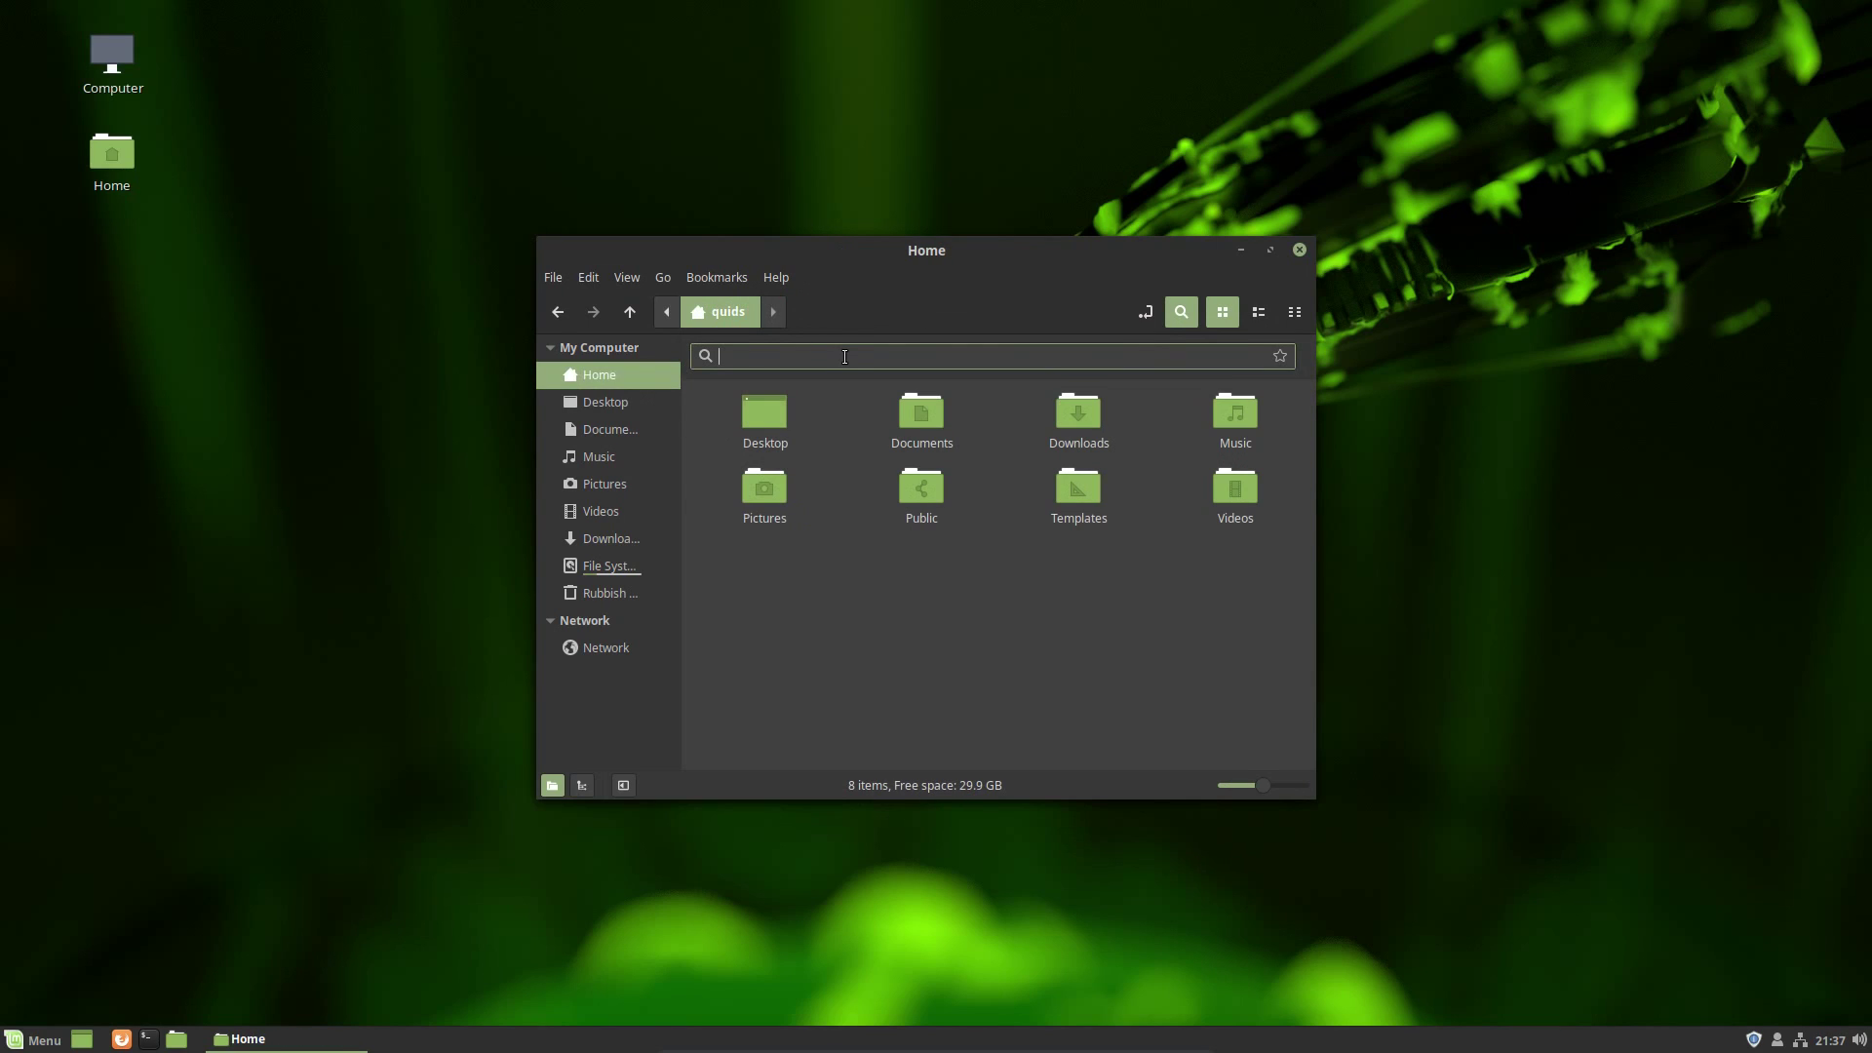
text(jerry)
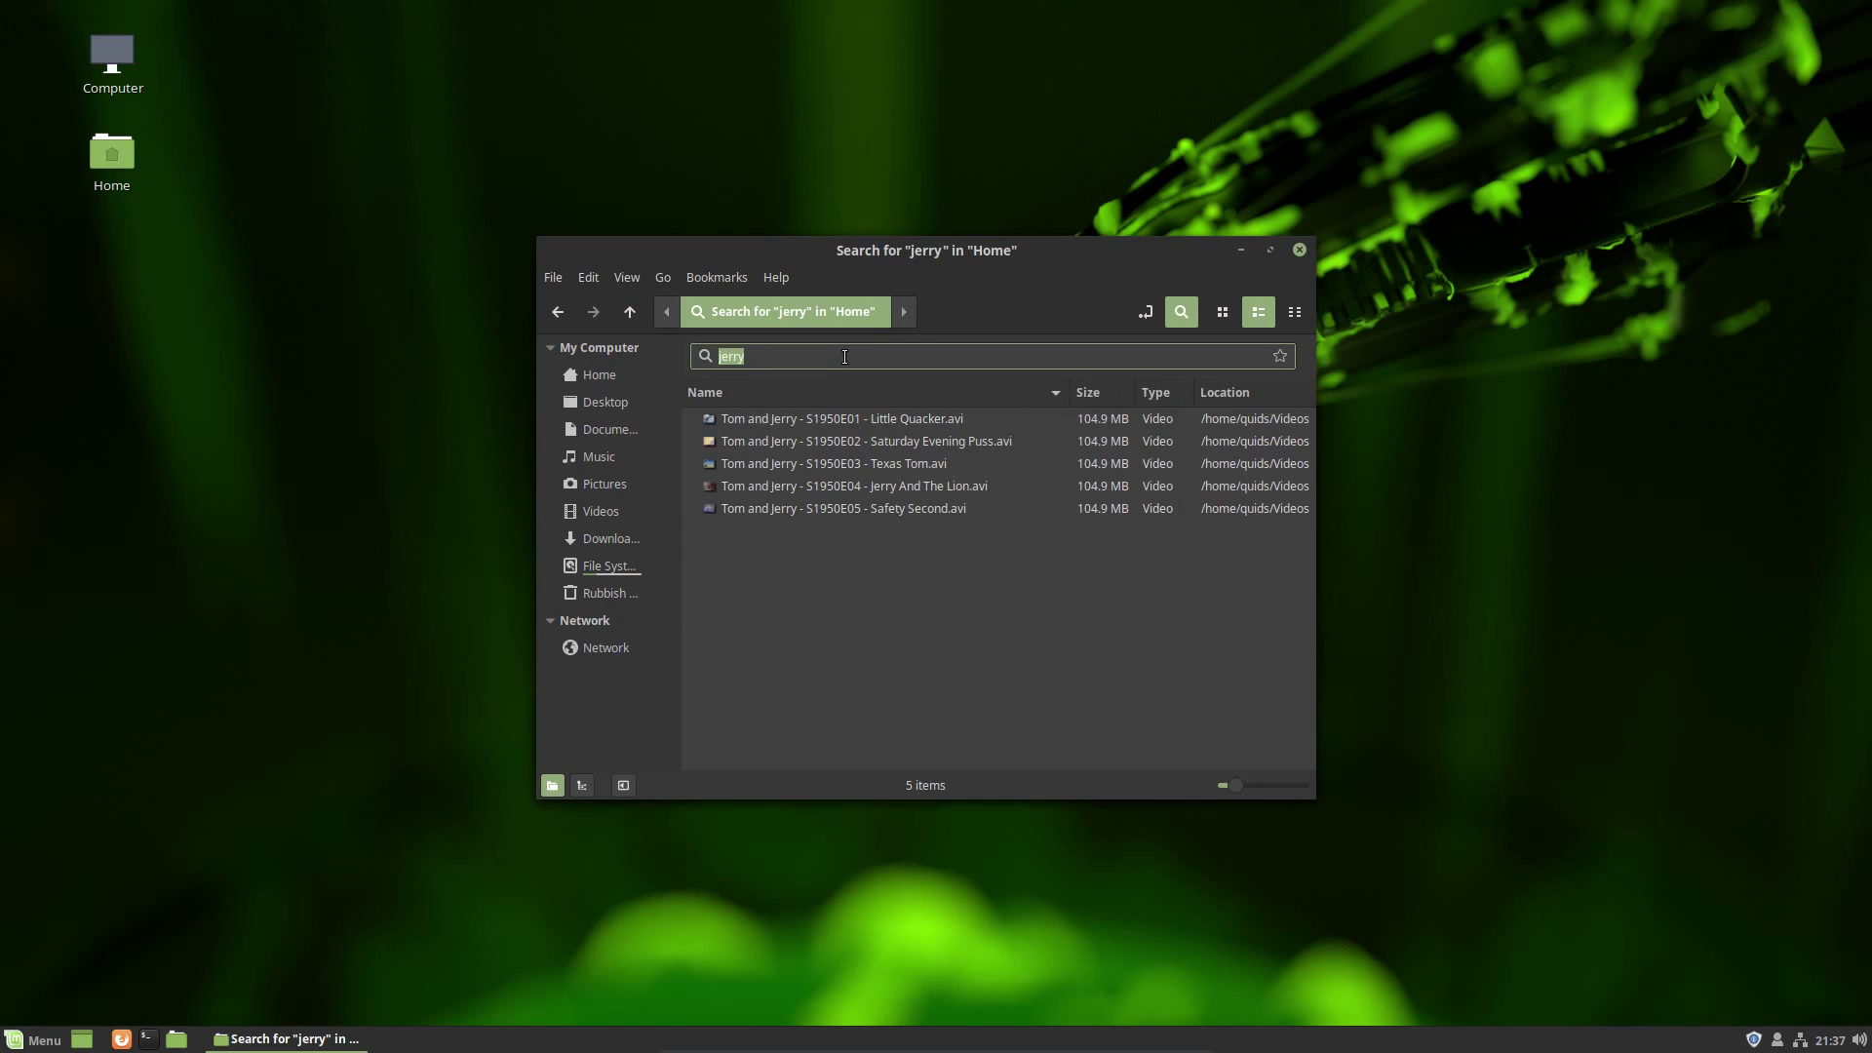
Step: Launch Firefox and snap its window to the top-right quarter, bottom-right quarter, then top half
click(121, 1039)
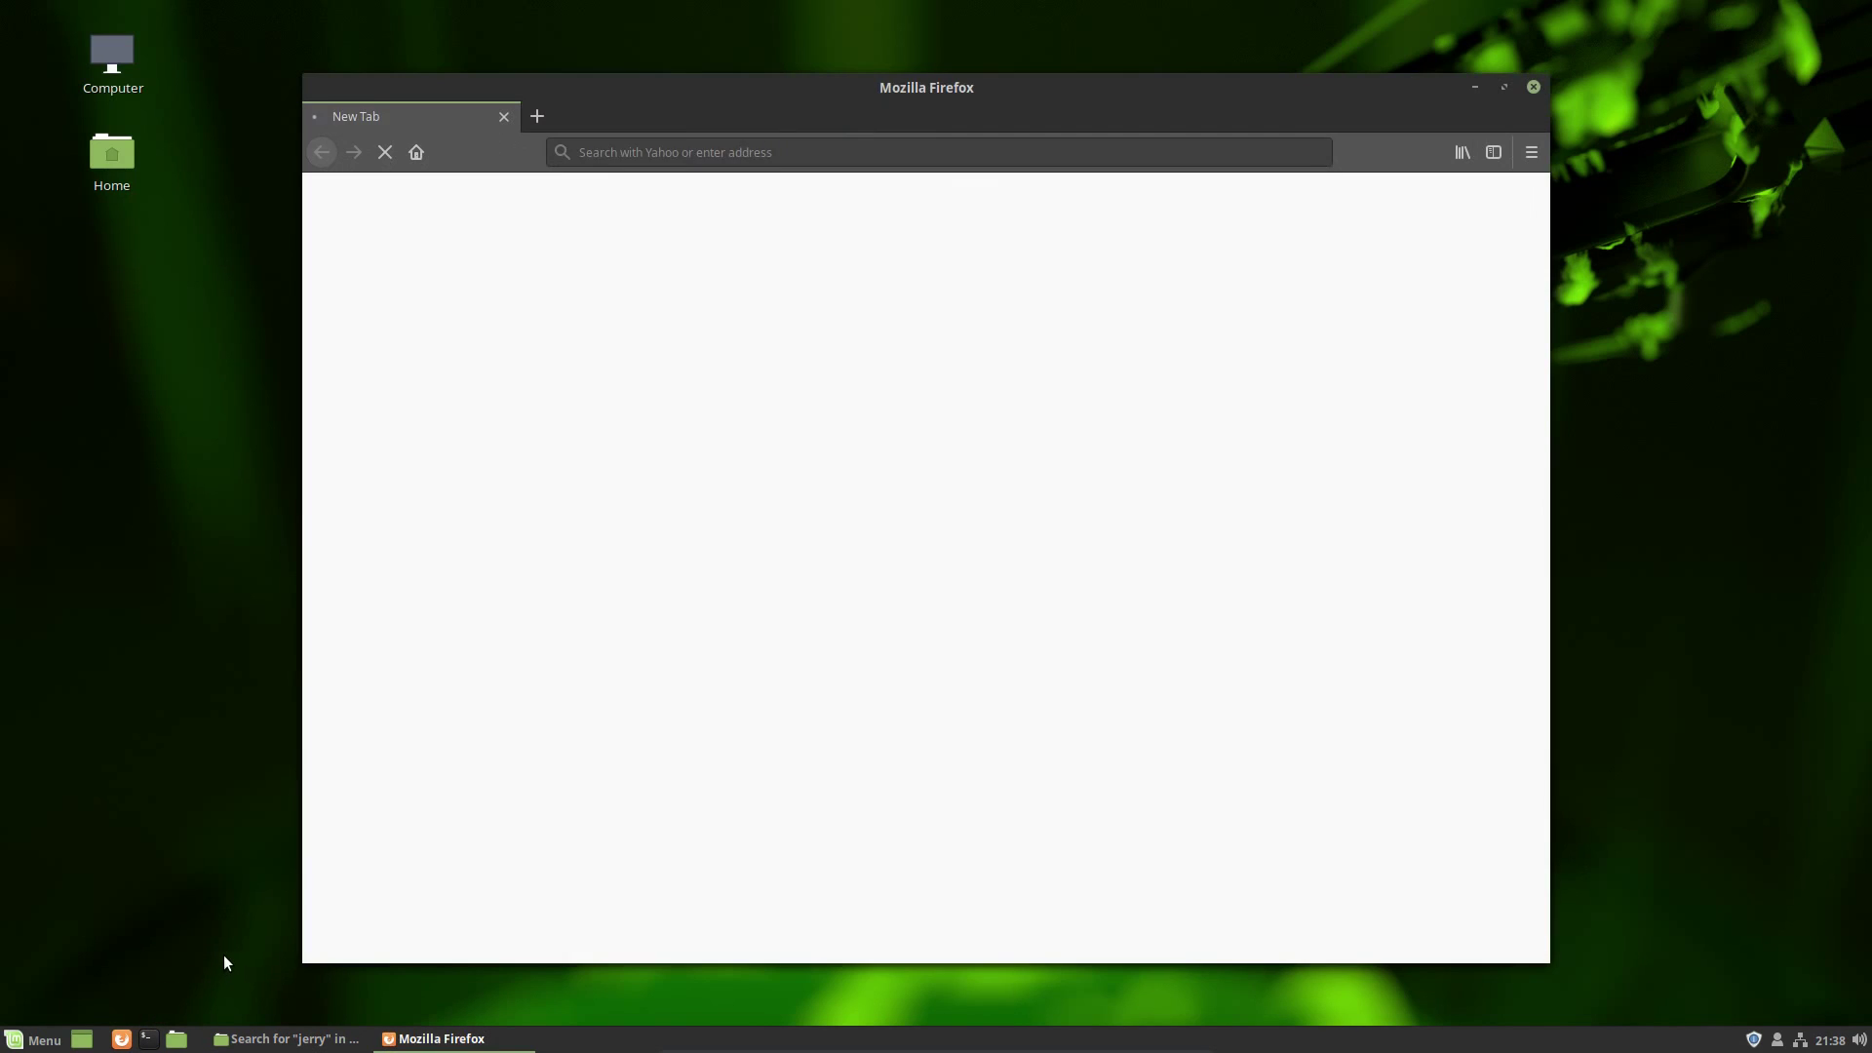
drag(756, 97, 1865, 507)
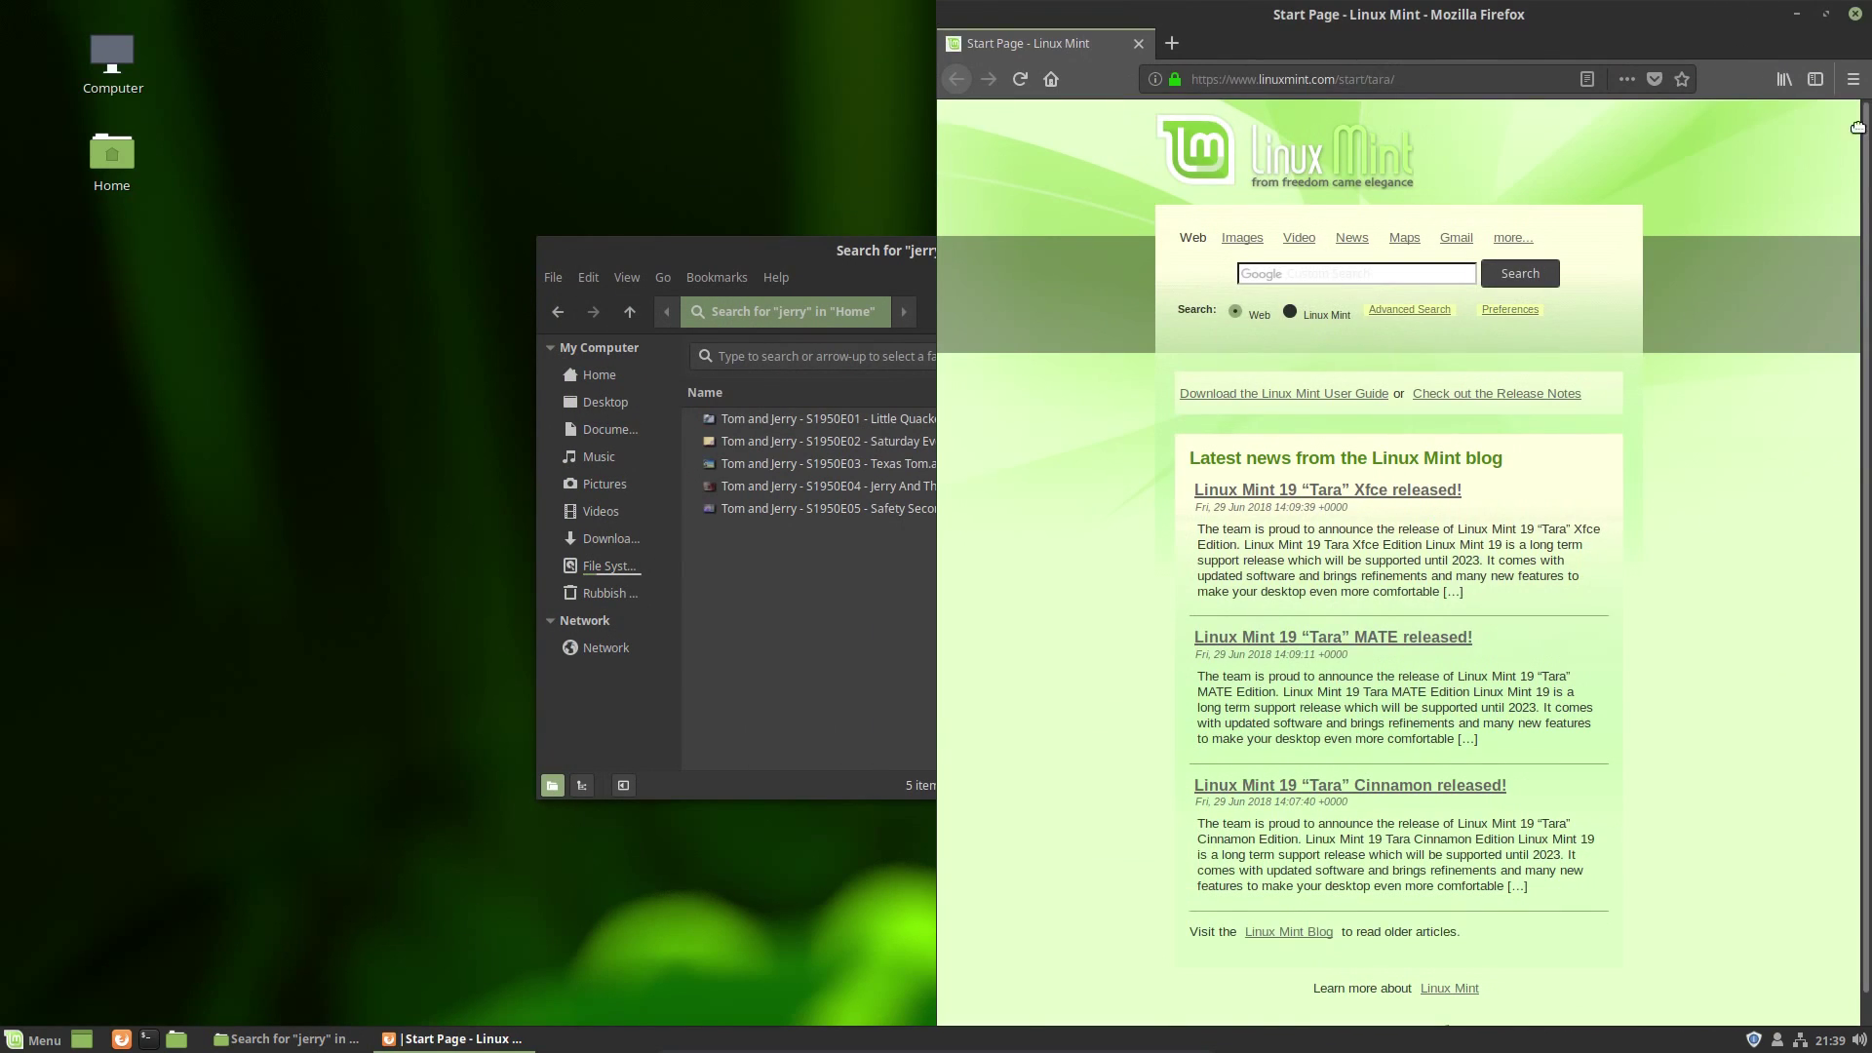
drag(1755, 10, 1858, 7)
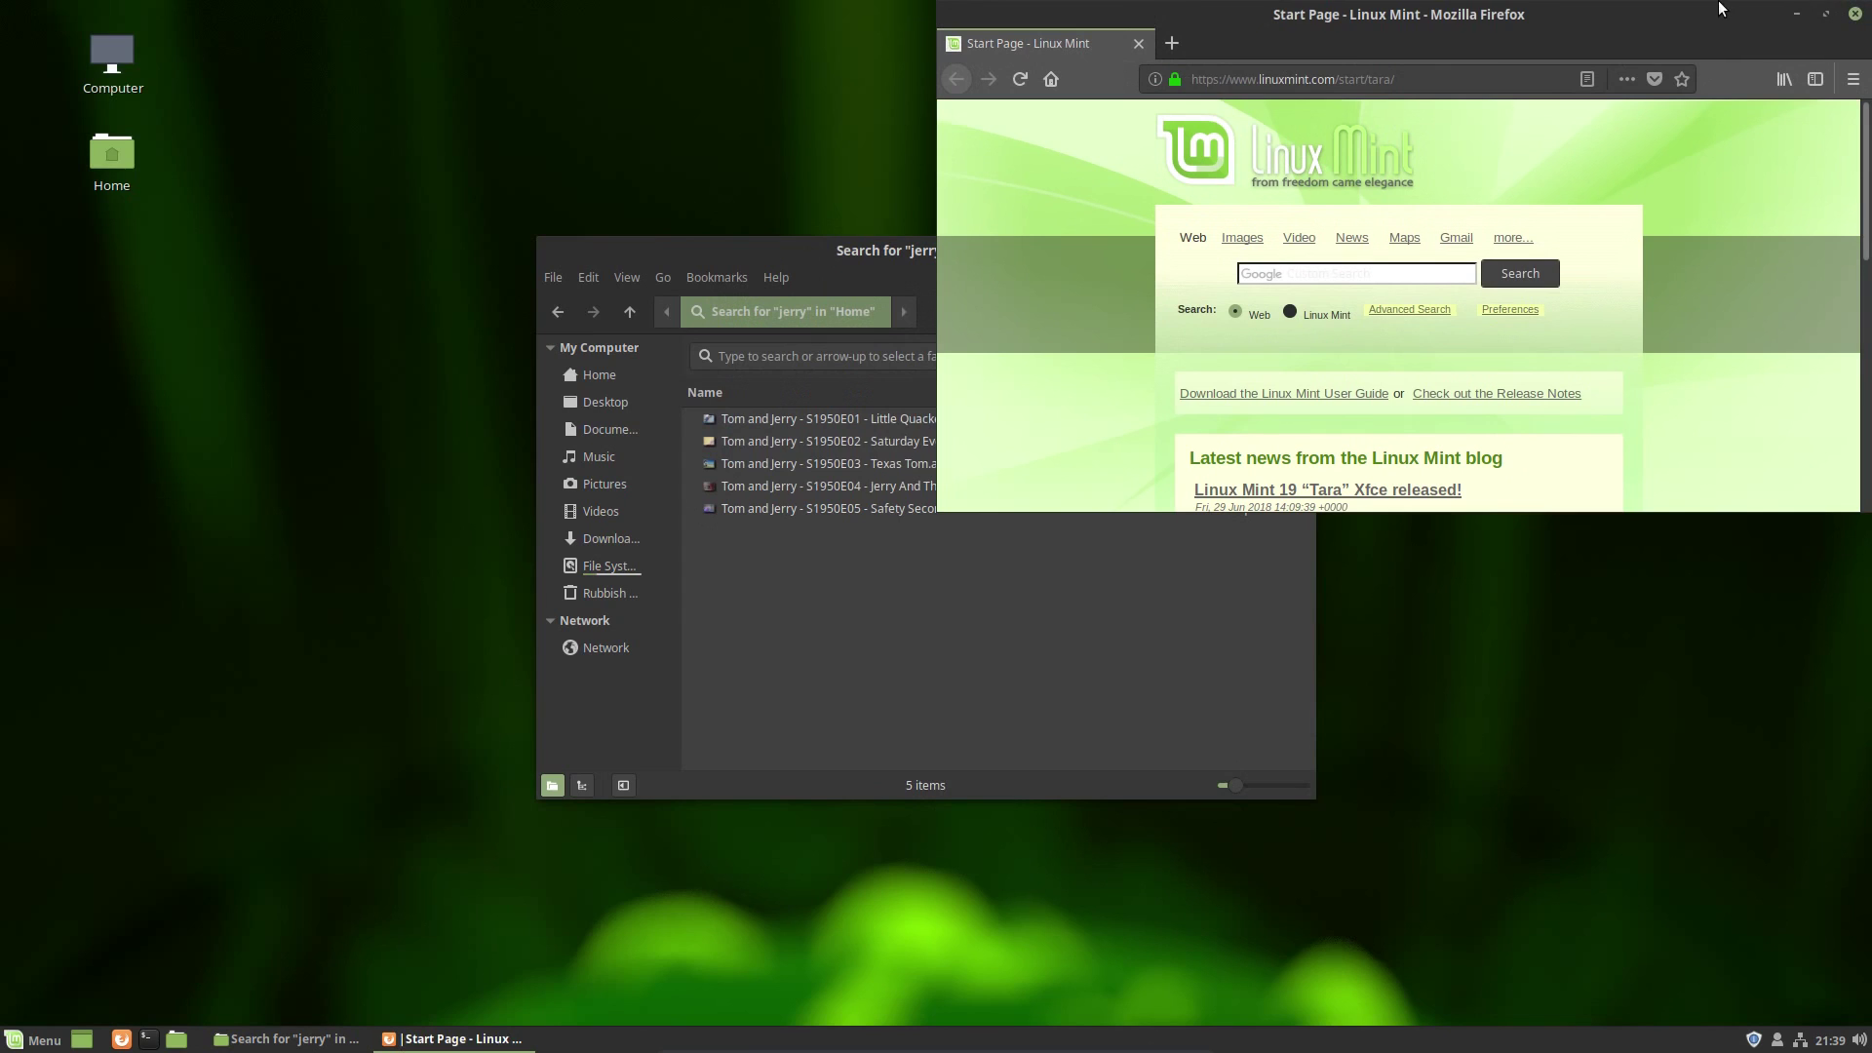
drag(1649, 19, 1649, 1021)
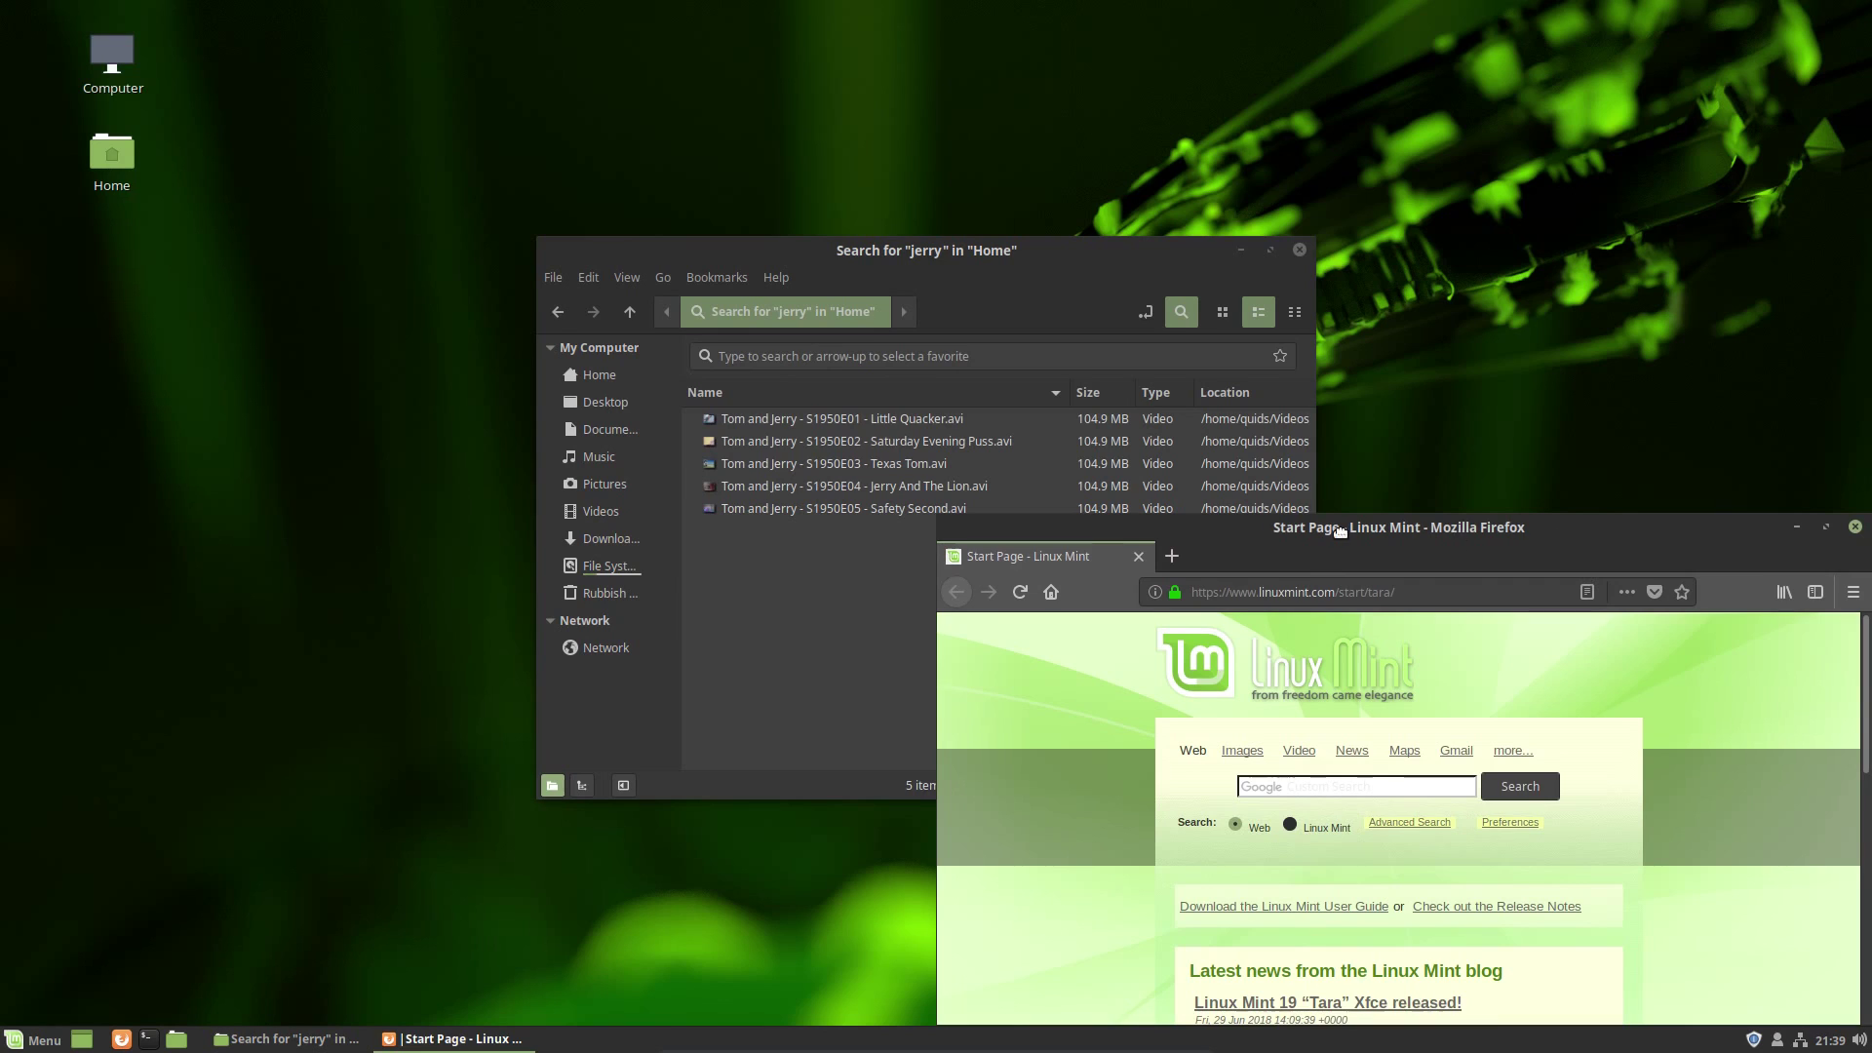
drag(1338, 532, 1146, 8)
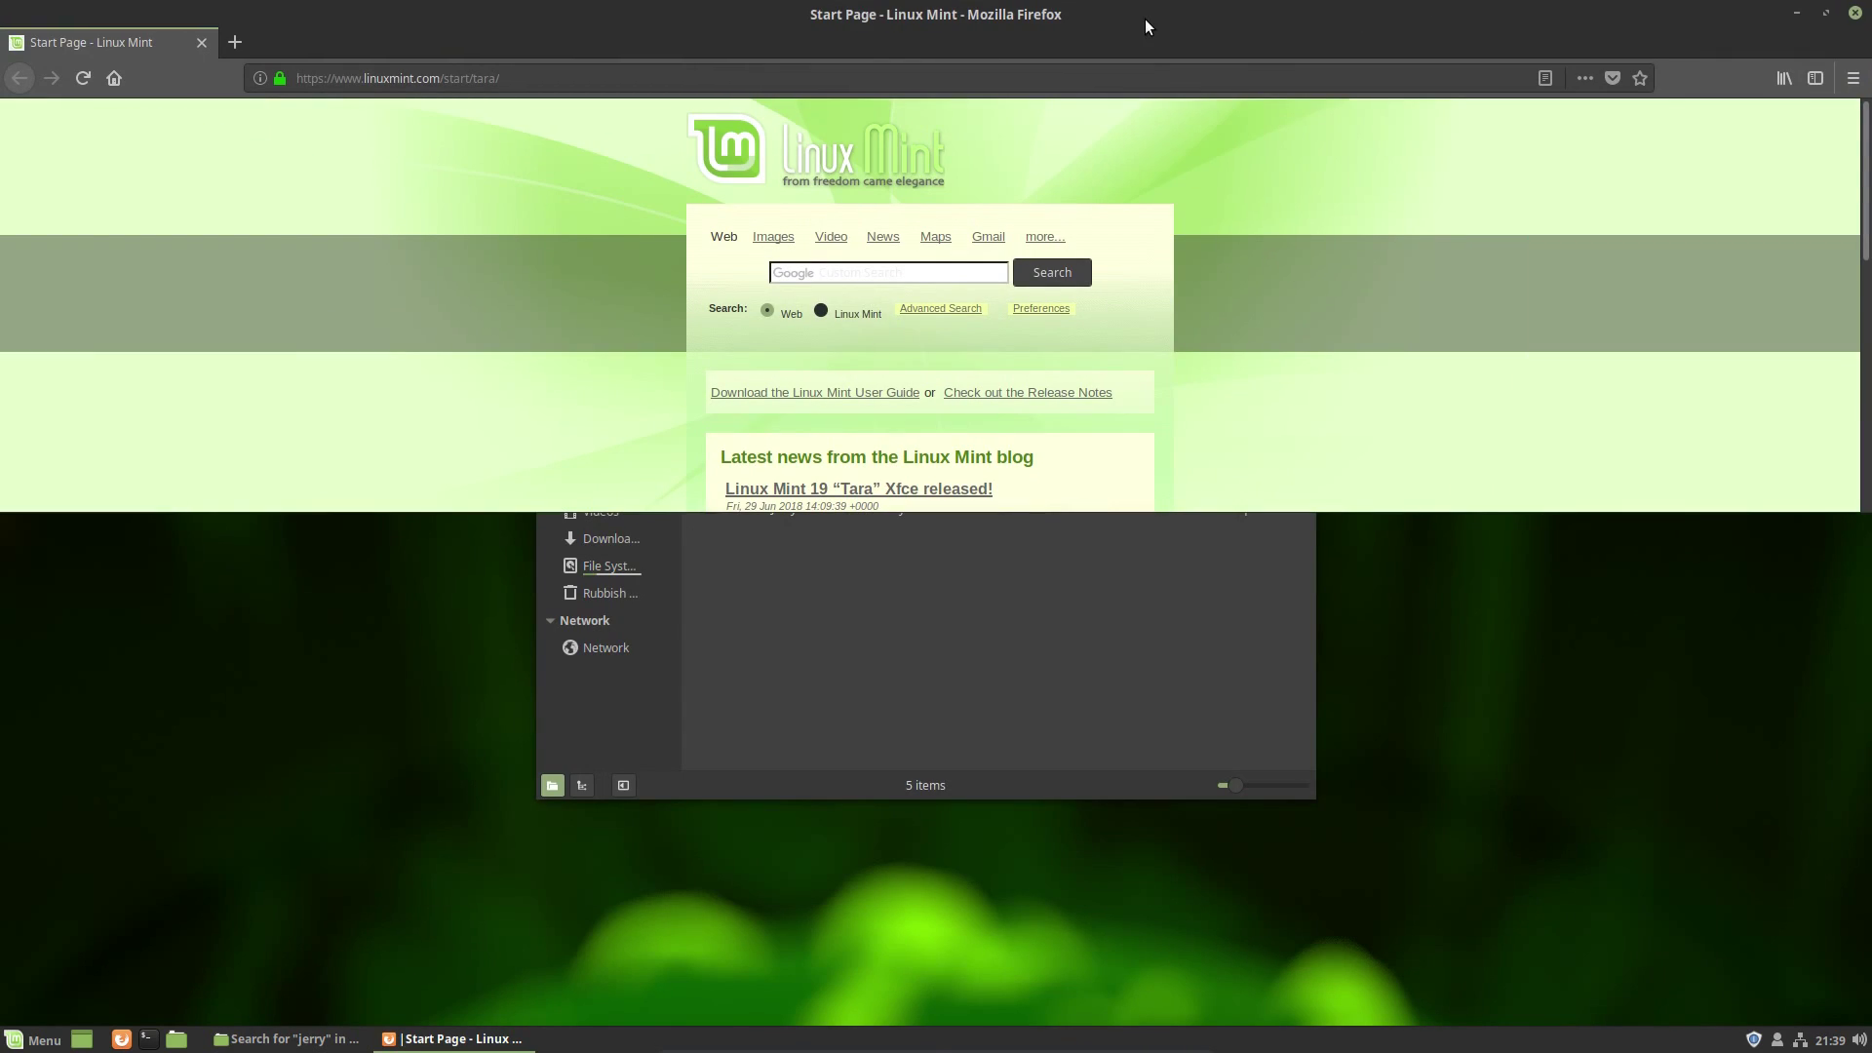
Step: Maximise Firefox, minimise it, and search the menu for 'sof'
drag(1144, 20, 1073, 117)
double_click(1073, 117)
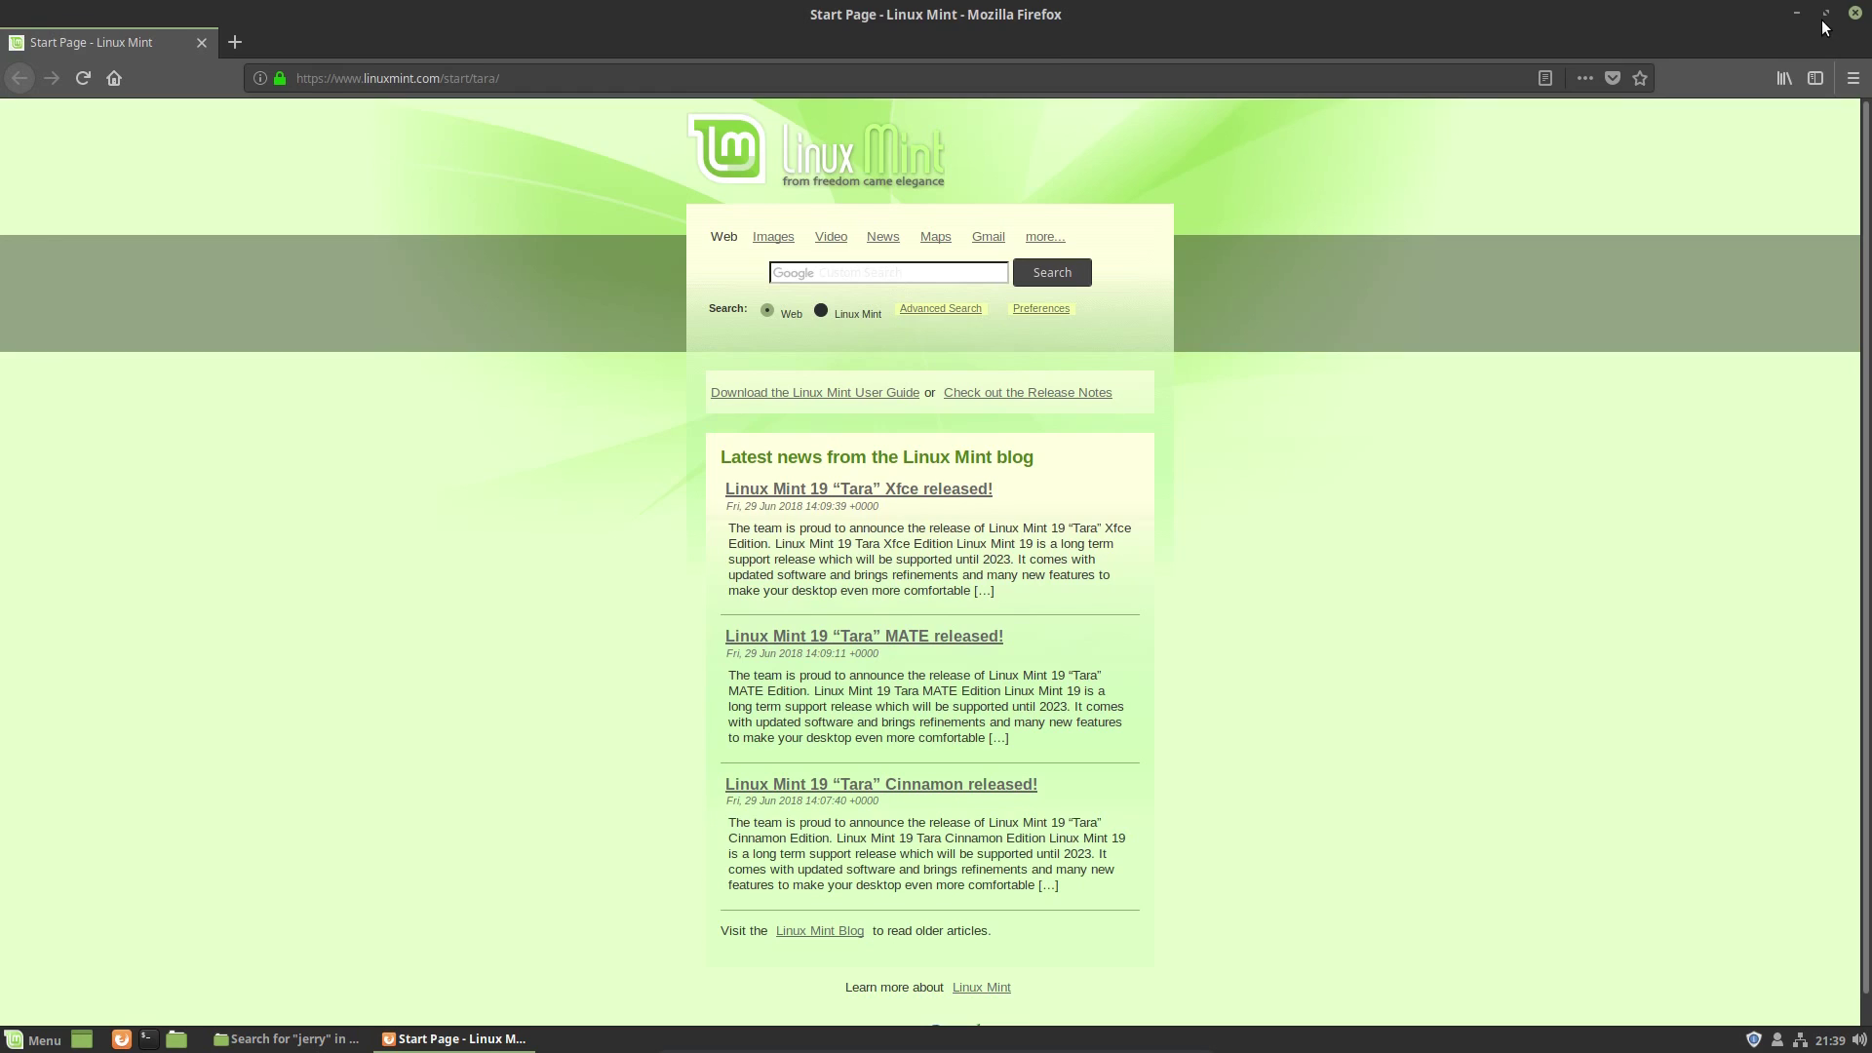
click(1795, 11)
click(44, 1040)
text(sof)
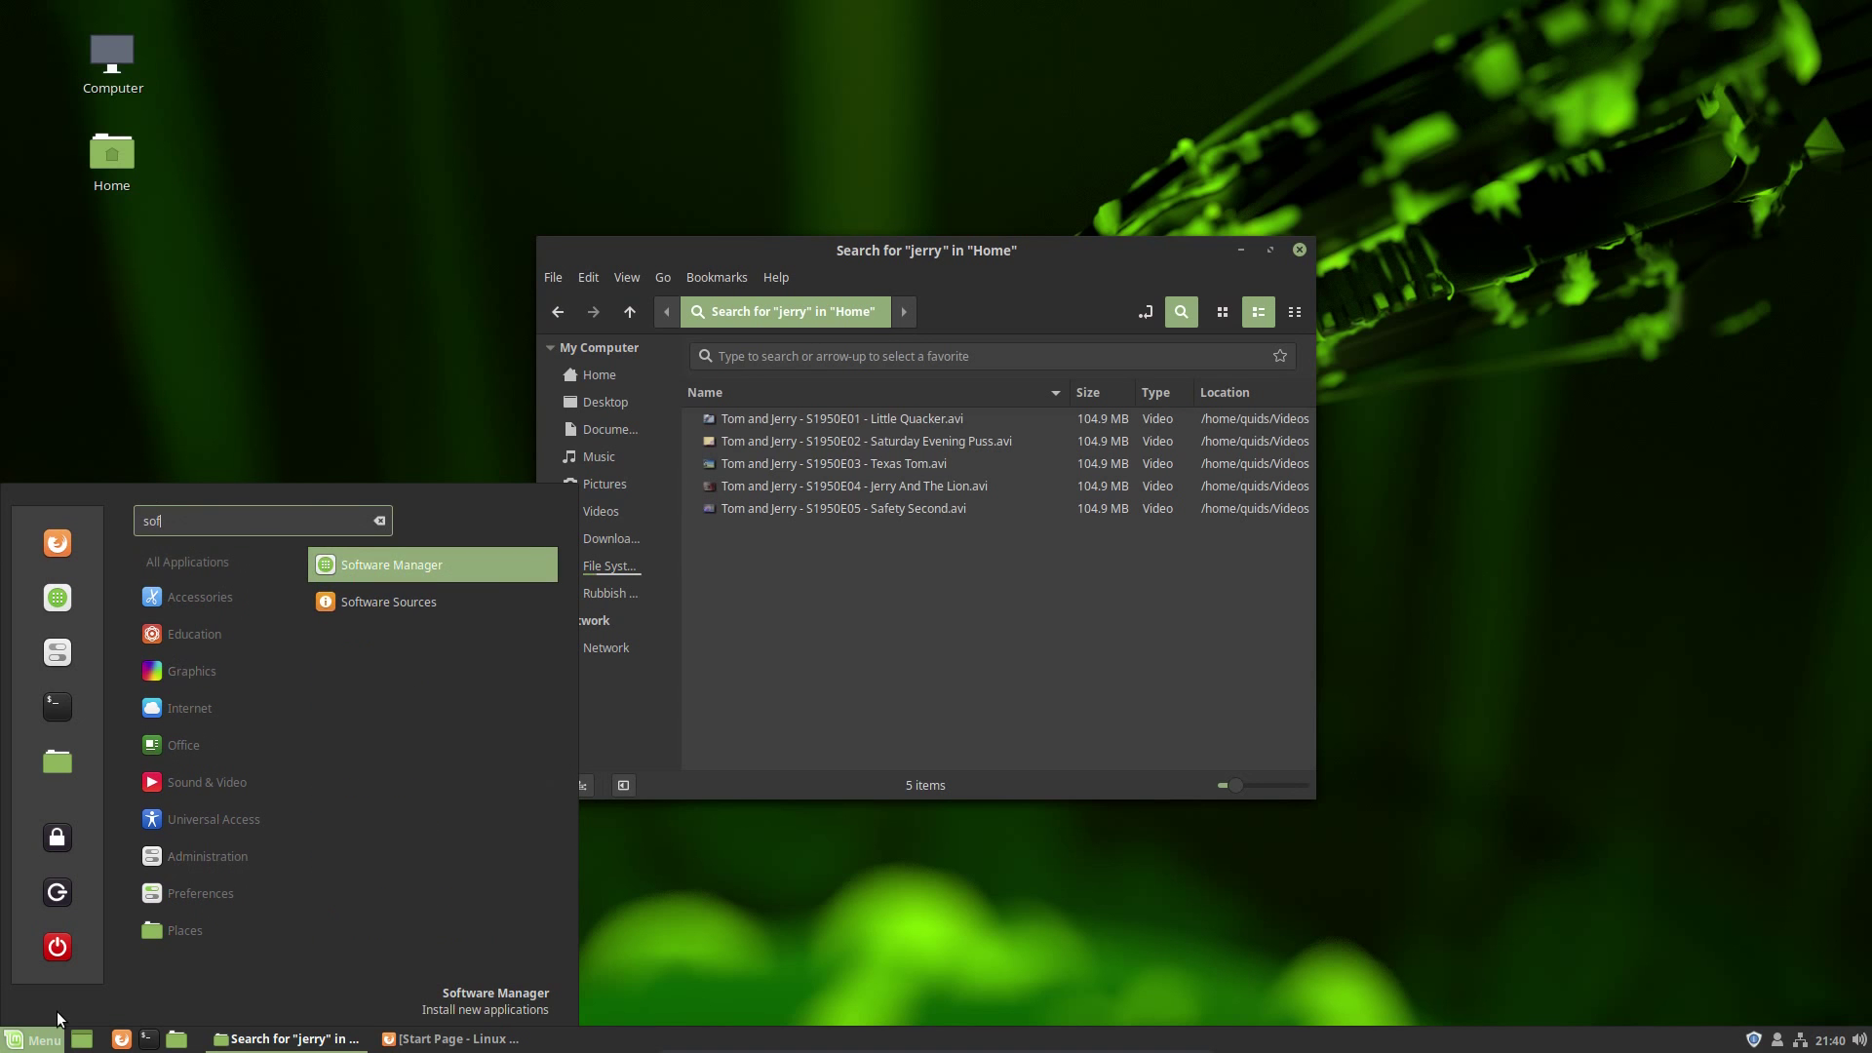
Step: Launch Software Manager, view Games, search 'chrom' and open the Chromium-bsu details page
click(434, 565)
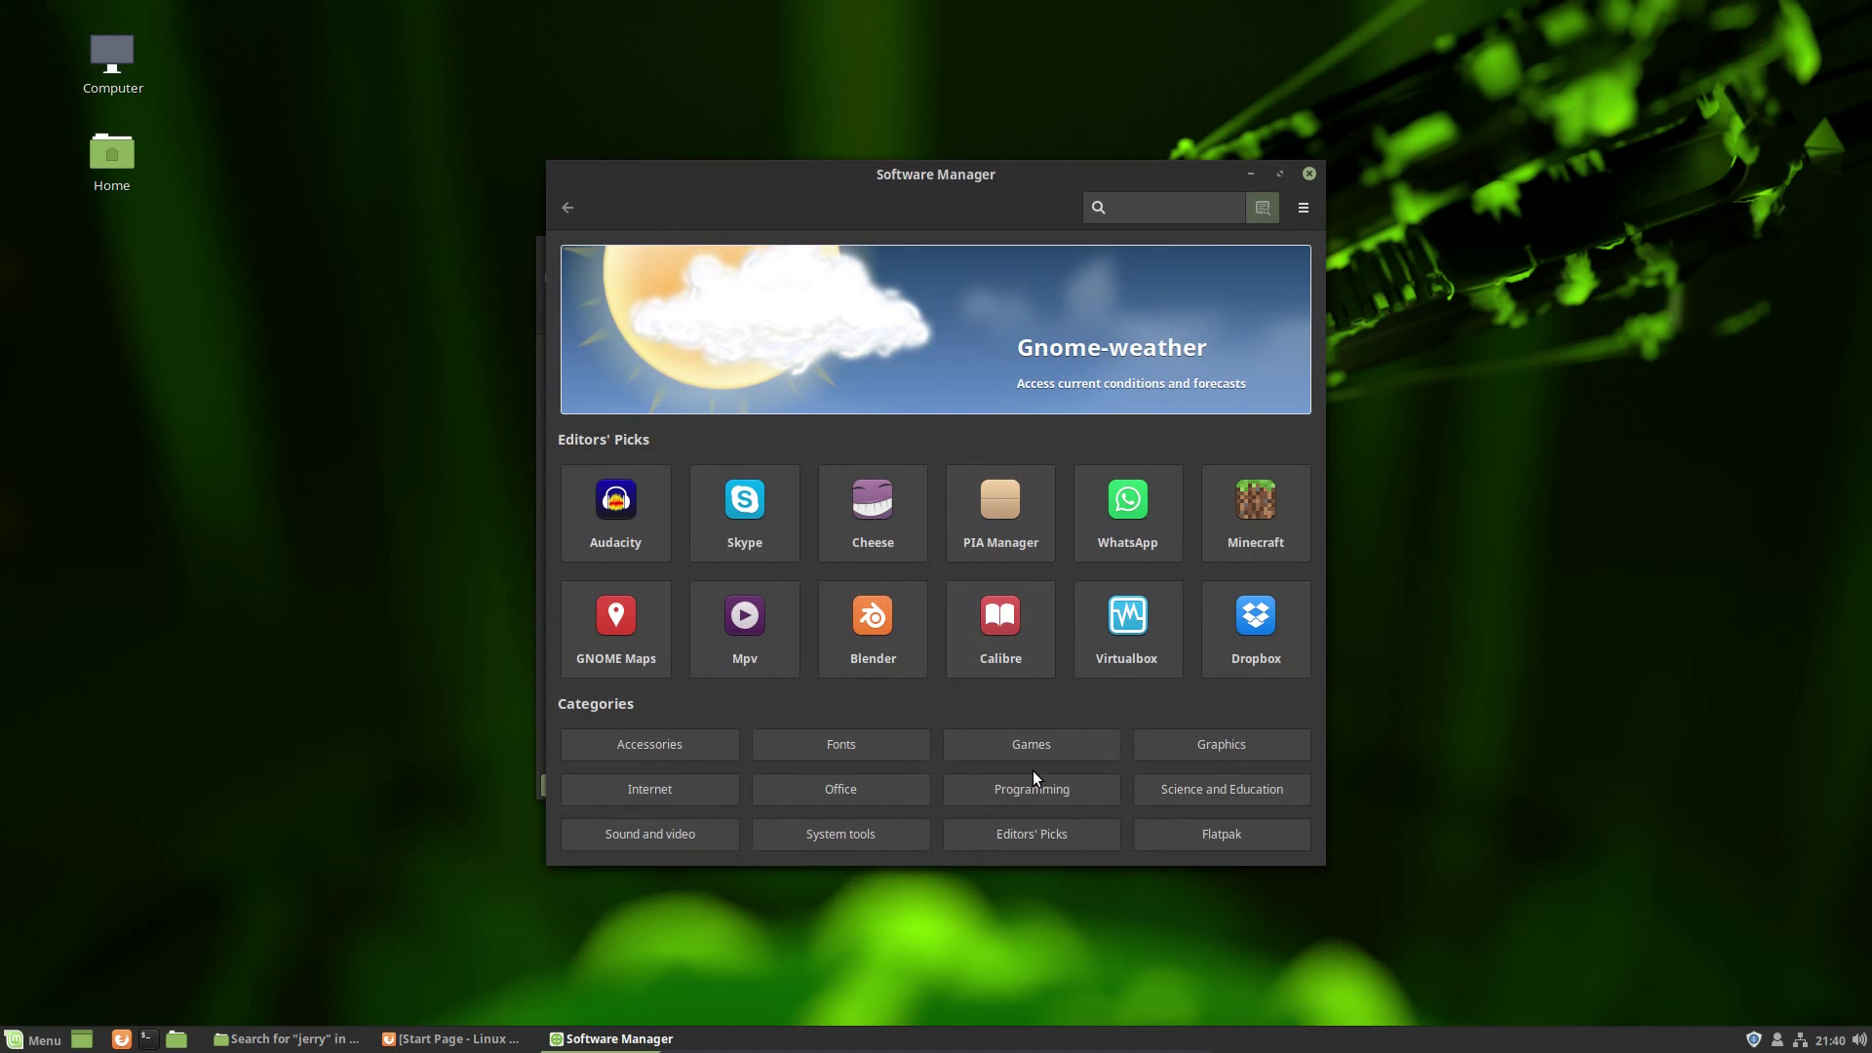
click(1028, 746)
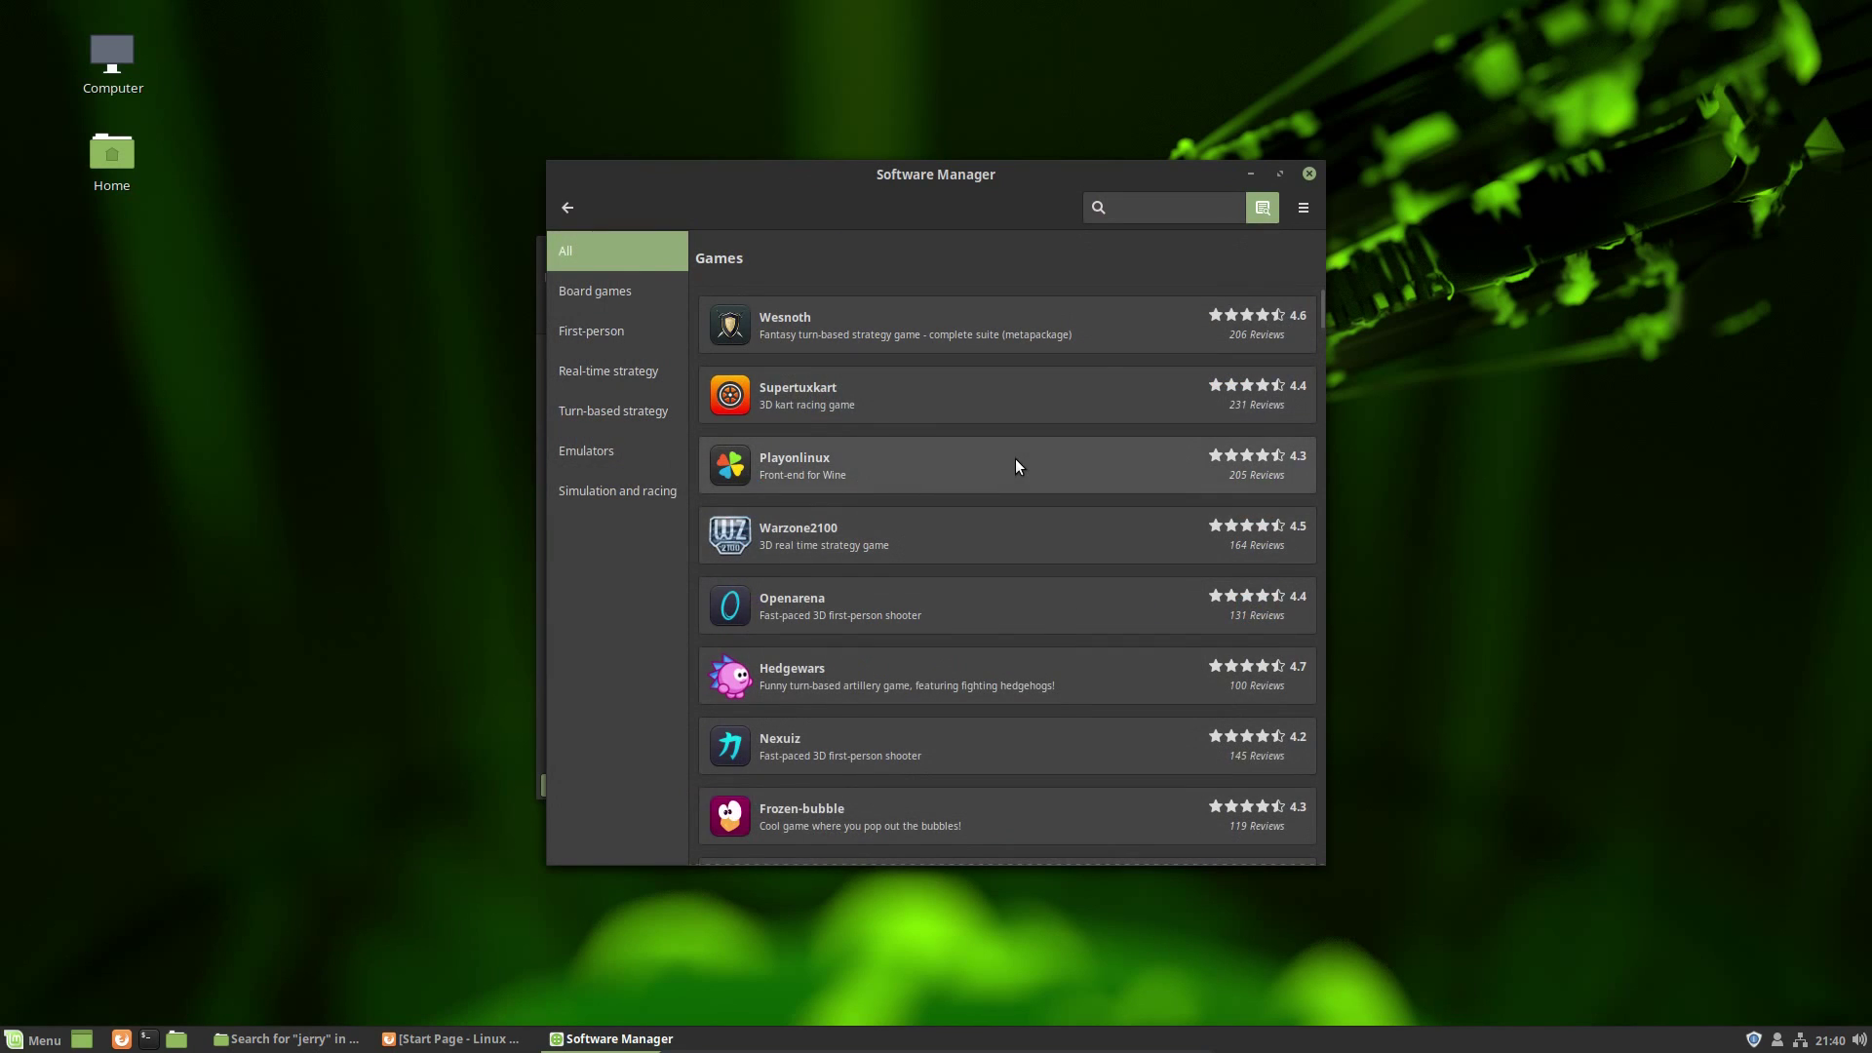
click(1160, 206)
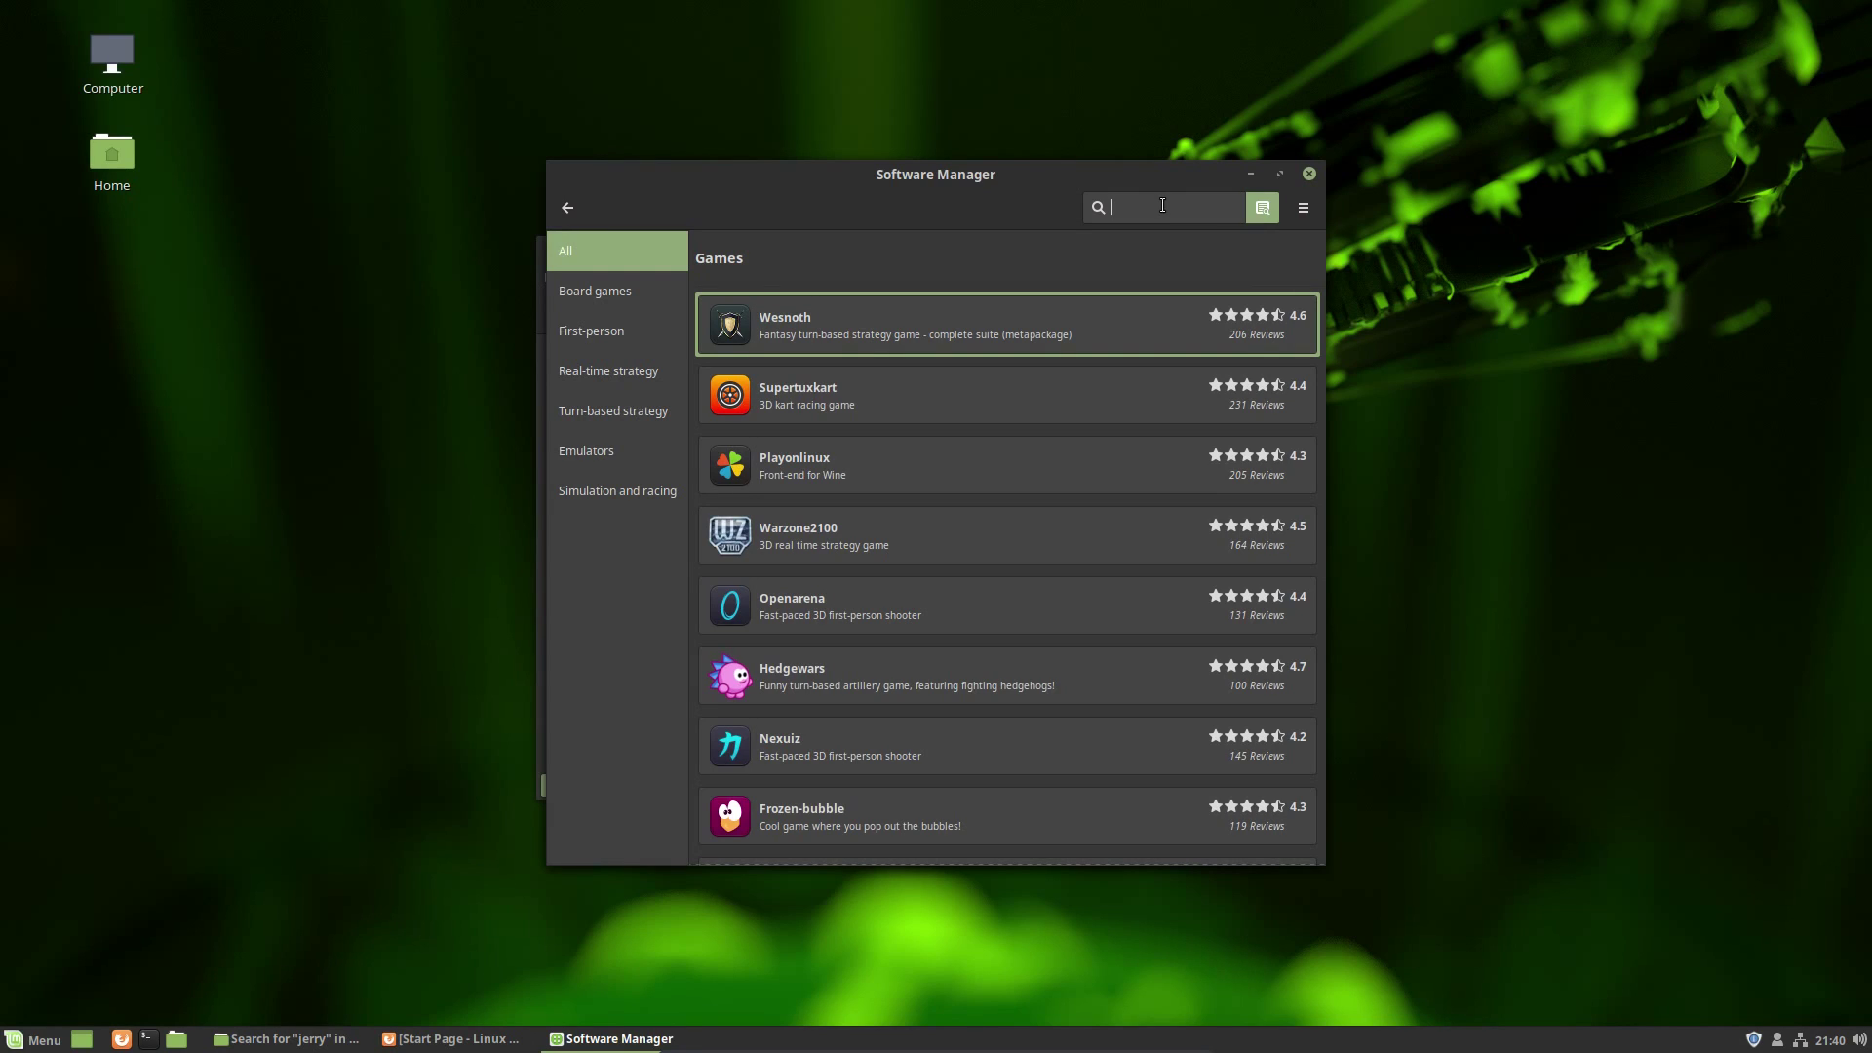
text(chrom)
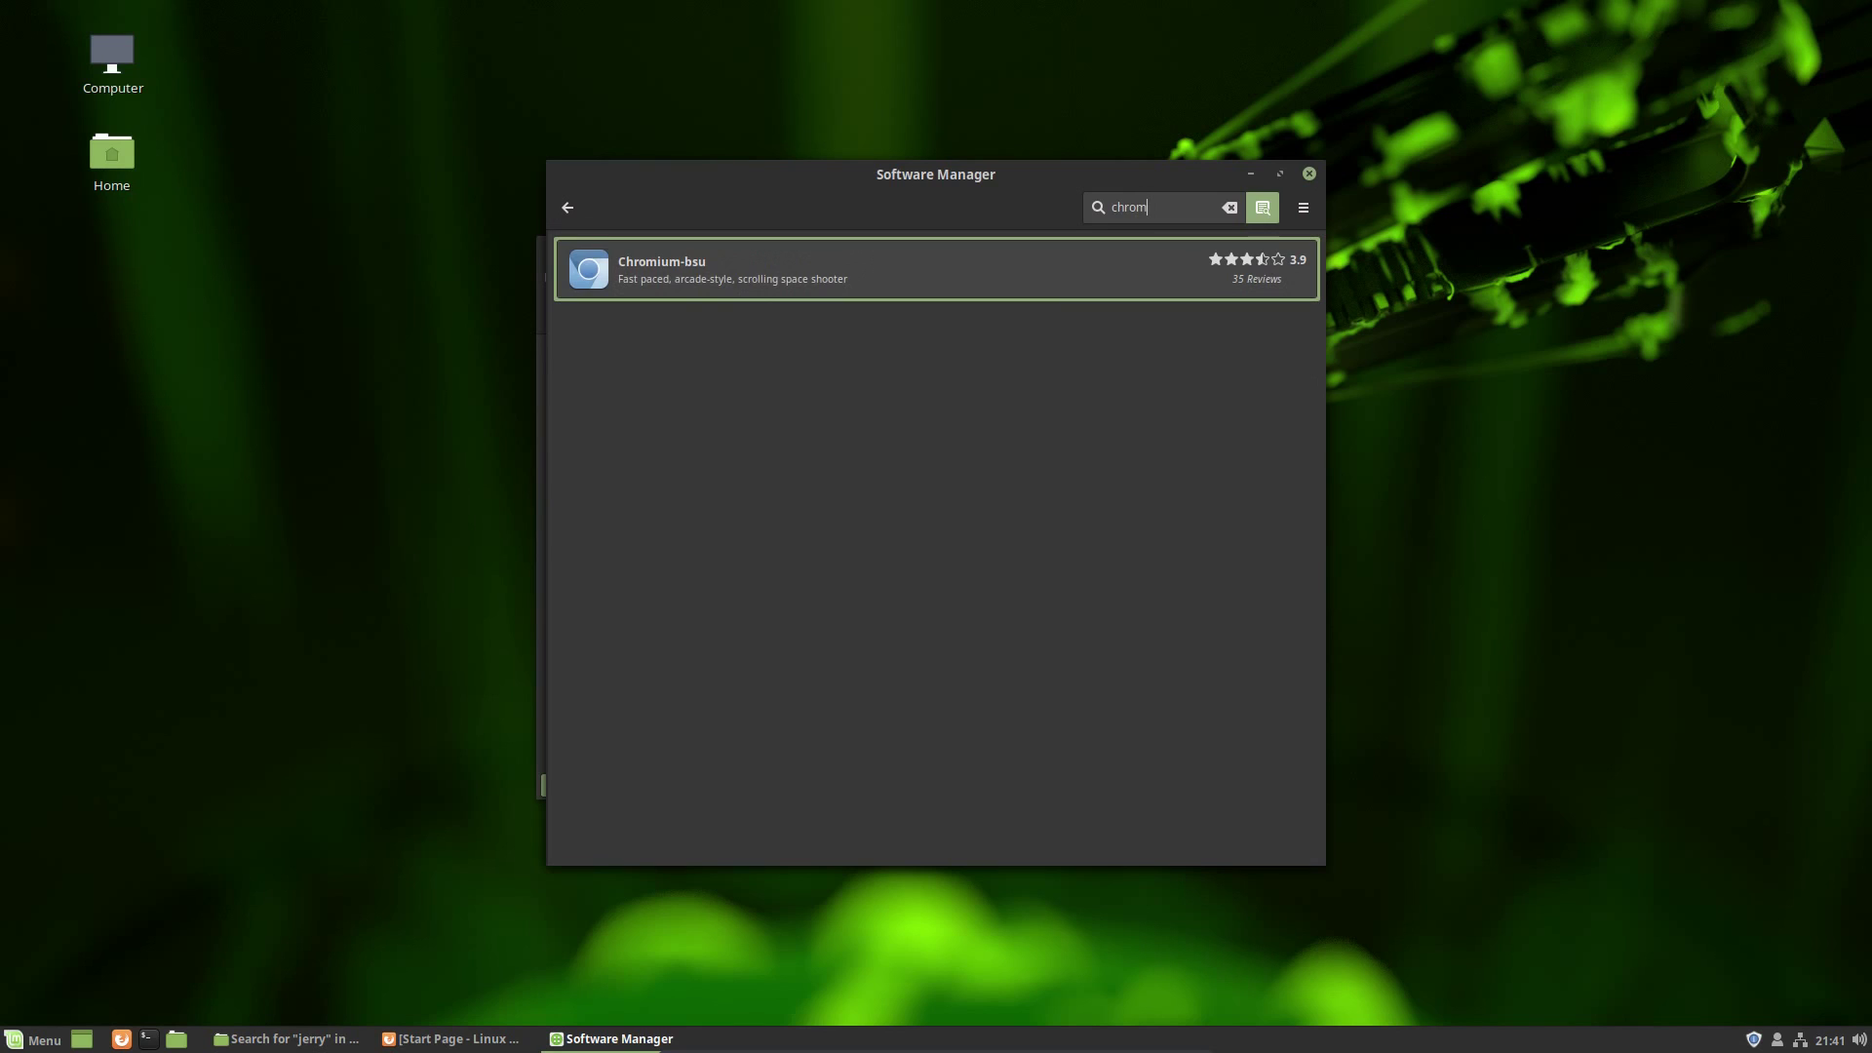
click(764, 262)
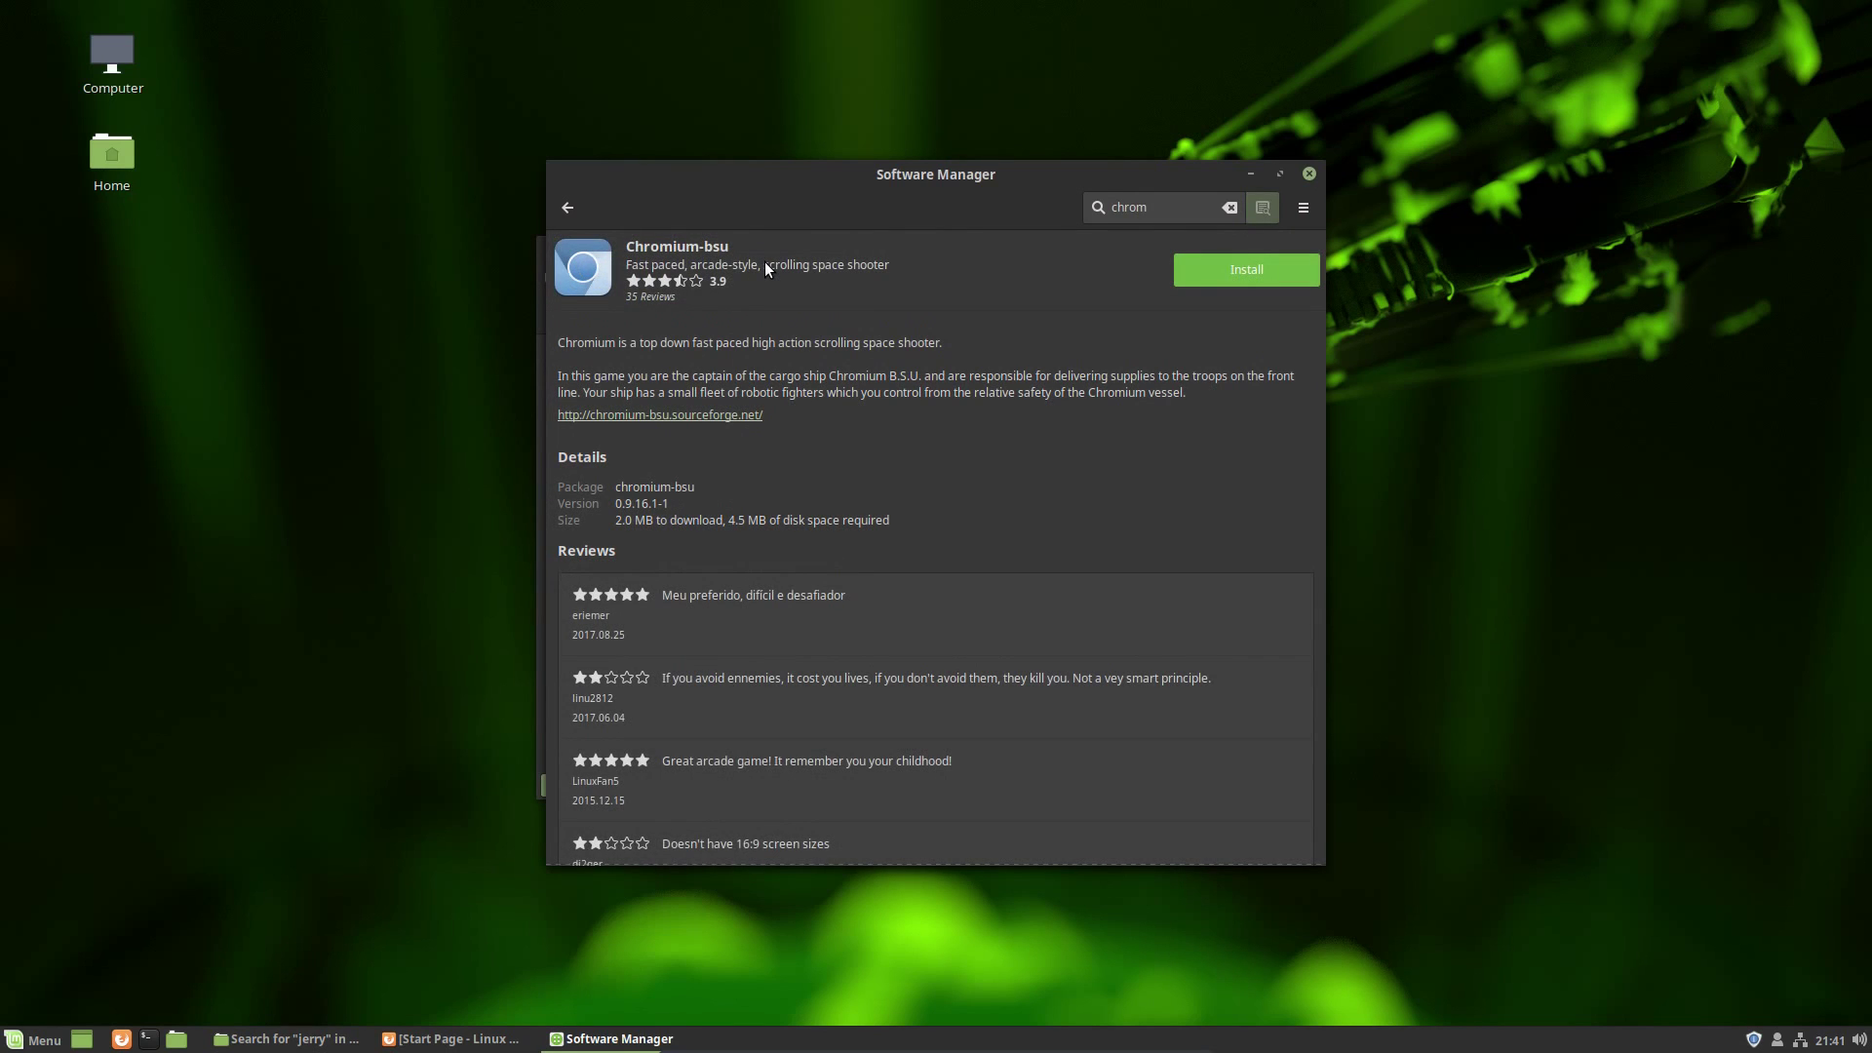
Step: Search 'chrom' again and open the Chromium-browser details page
click(570, 208)
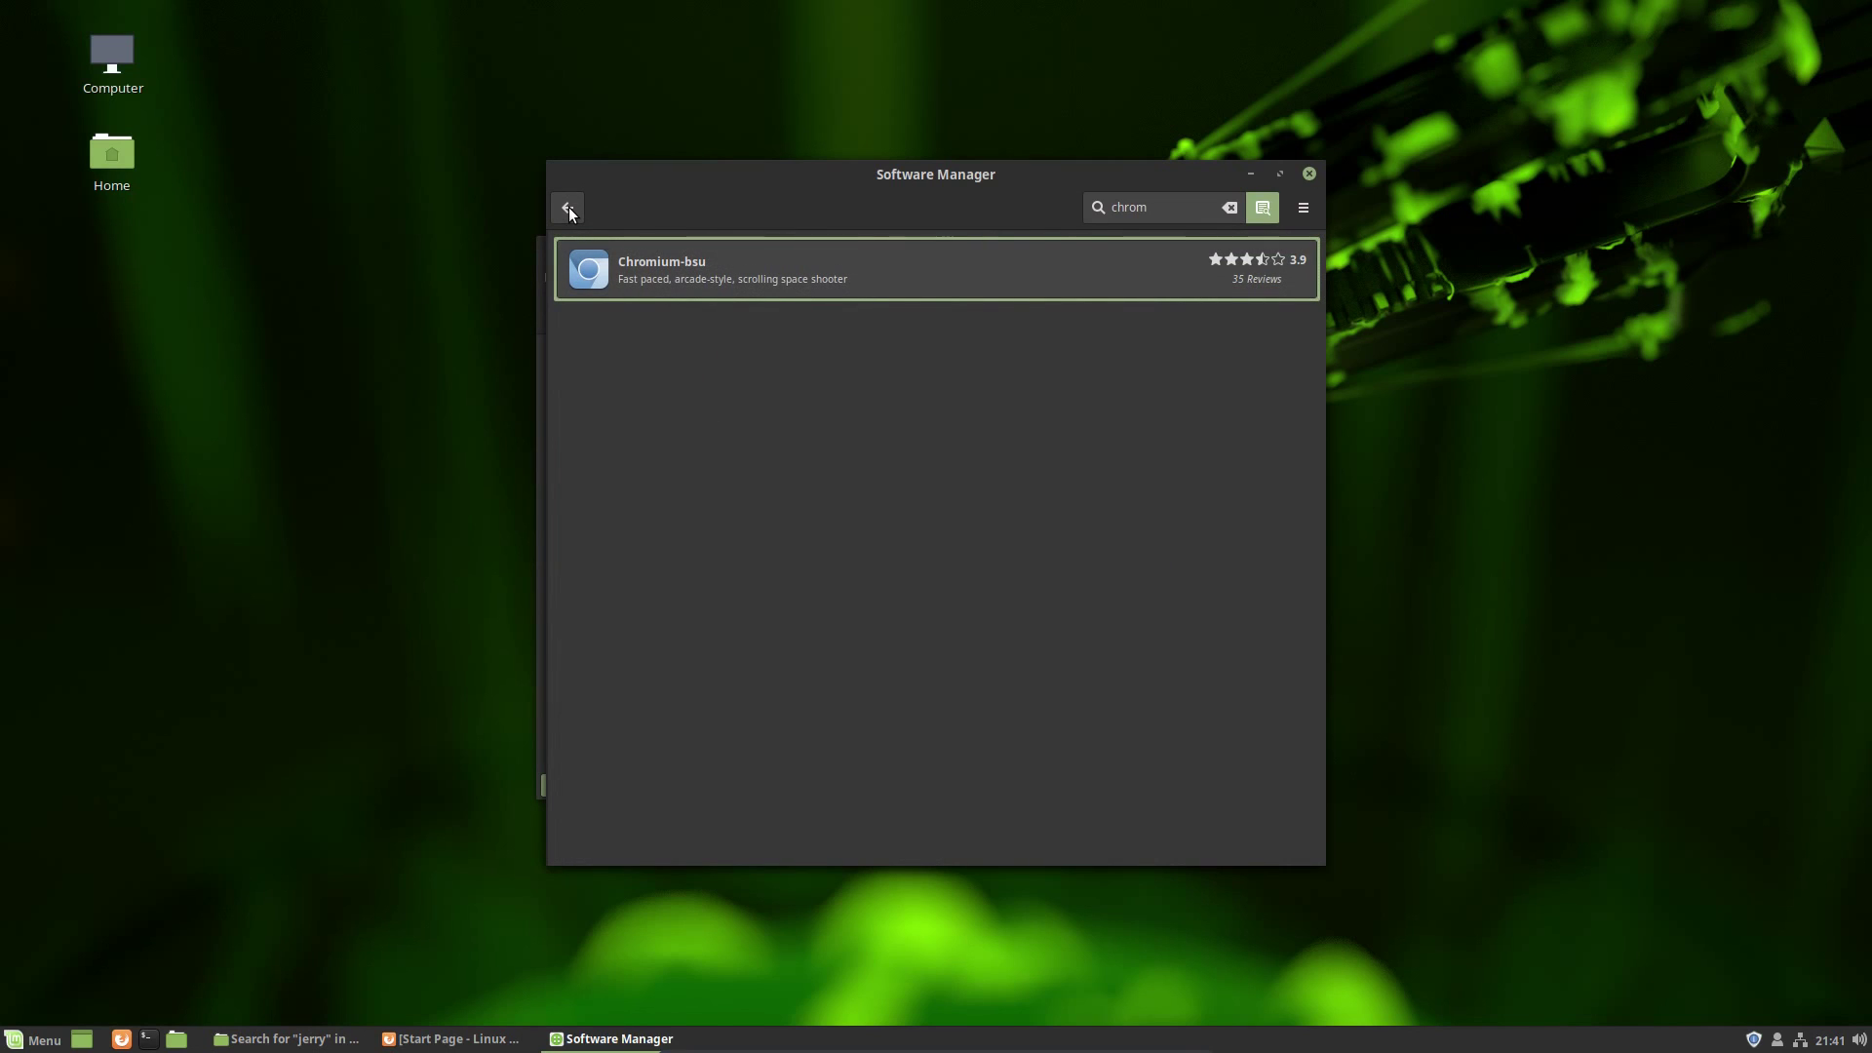
click(569, 208)
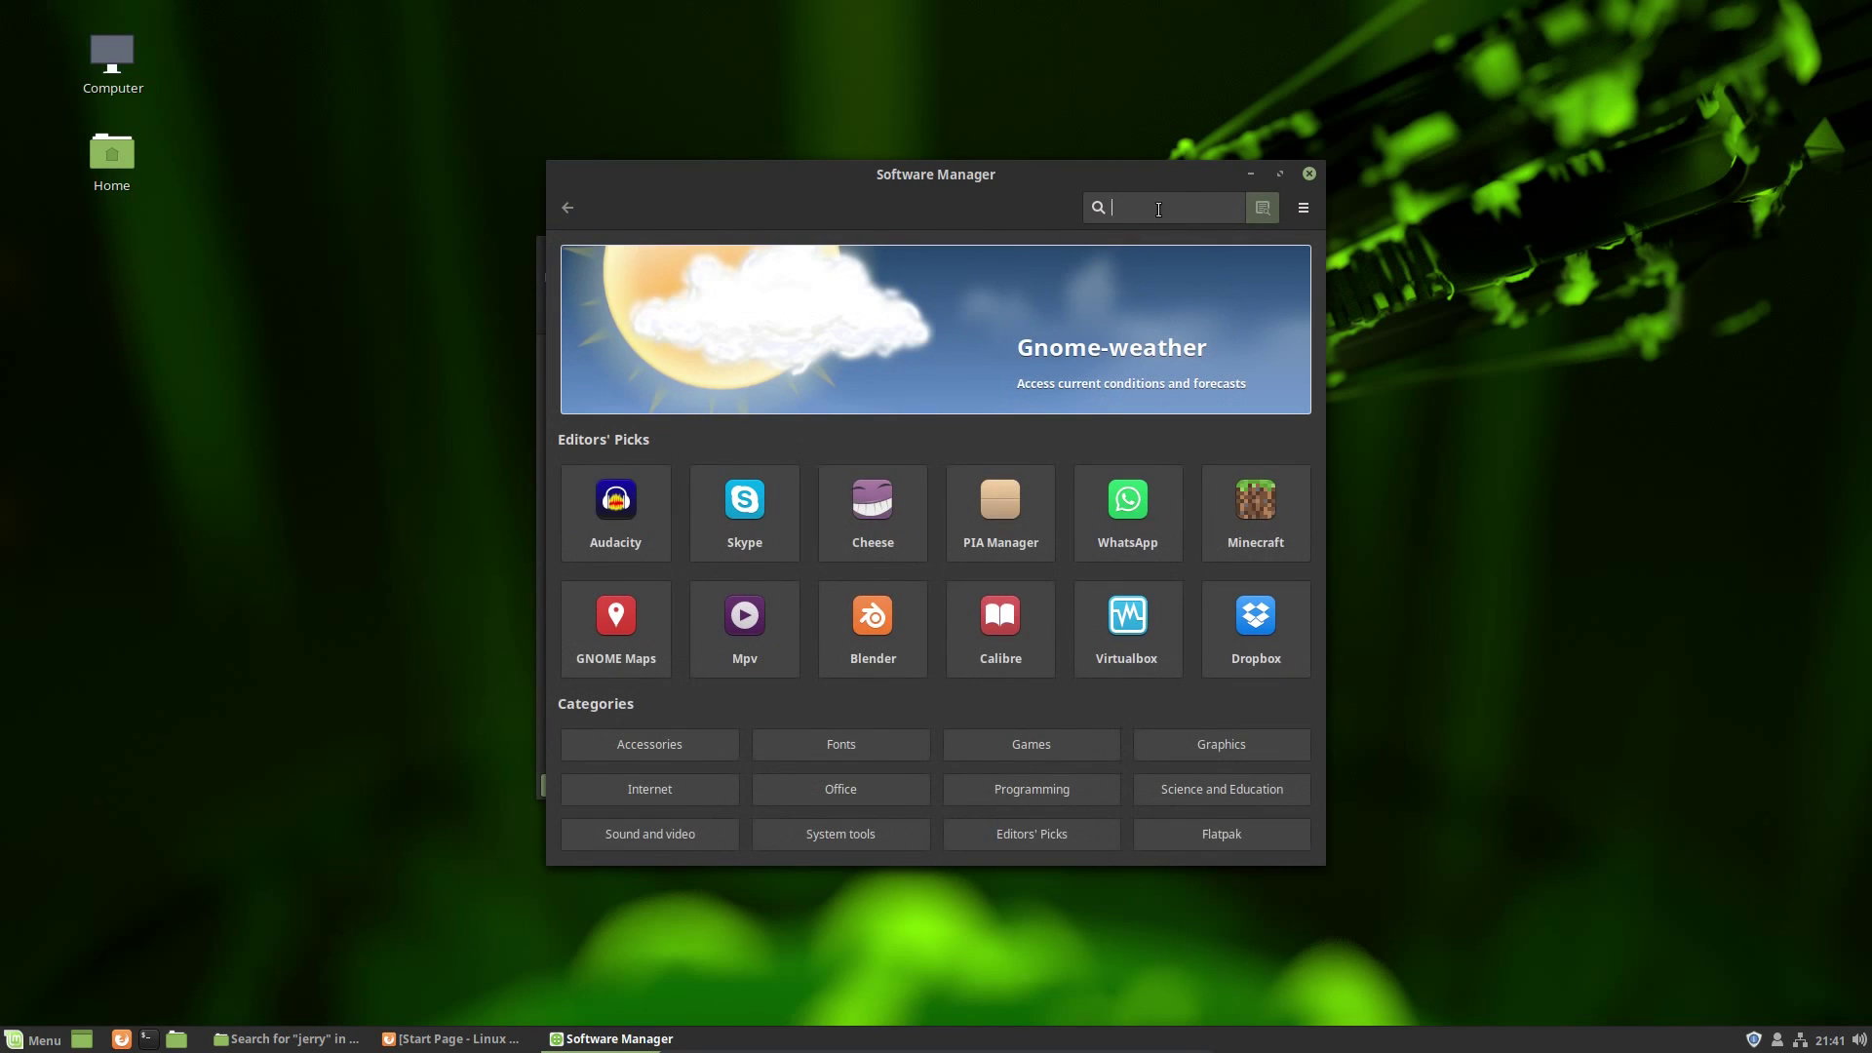
text(chrom)
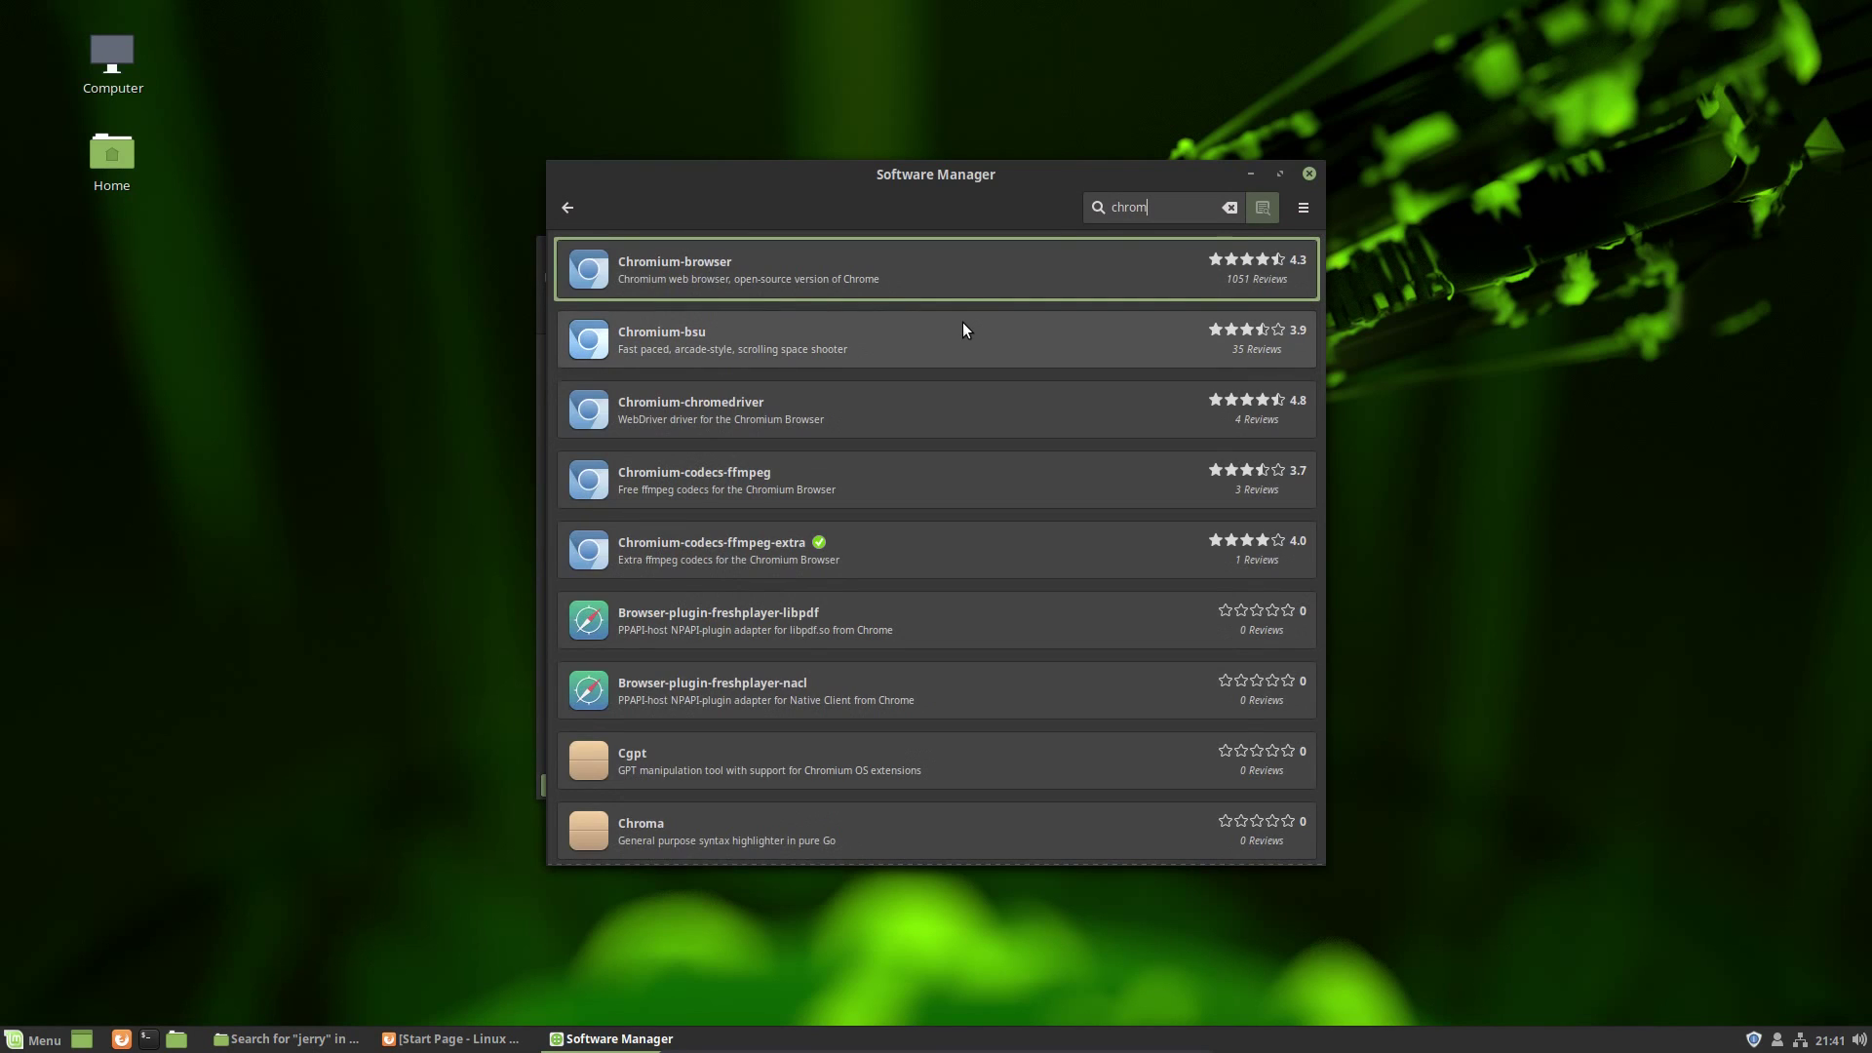
click(963, 264)
Step: Search the menu for 'k' and add Kate to the favourites
click(565, 209)
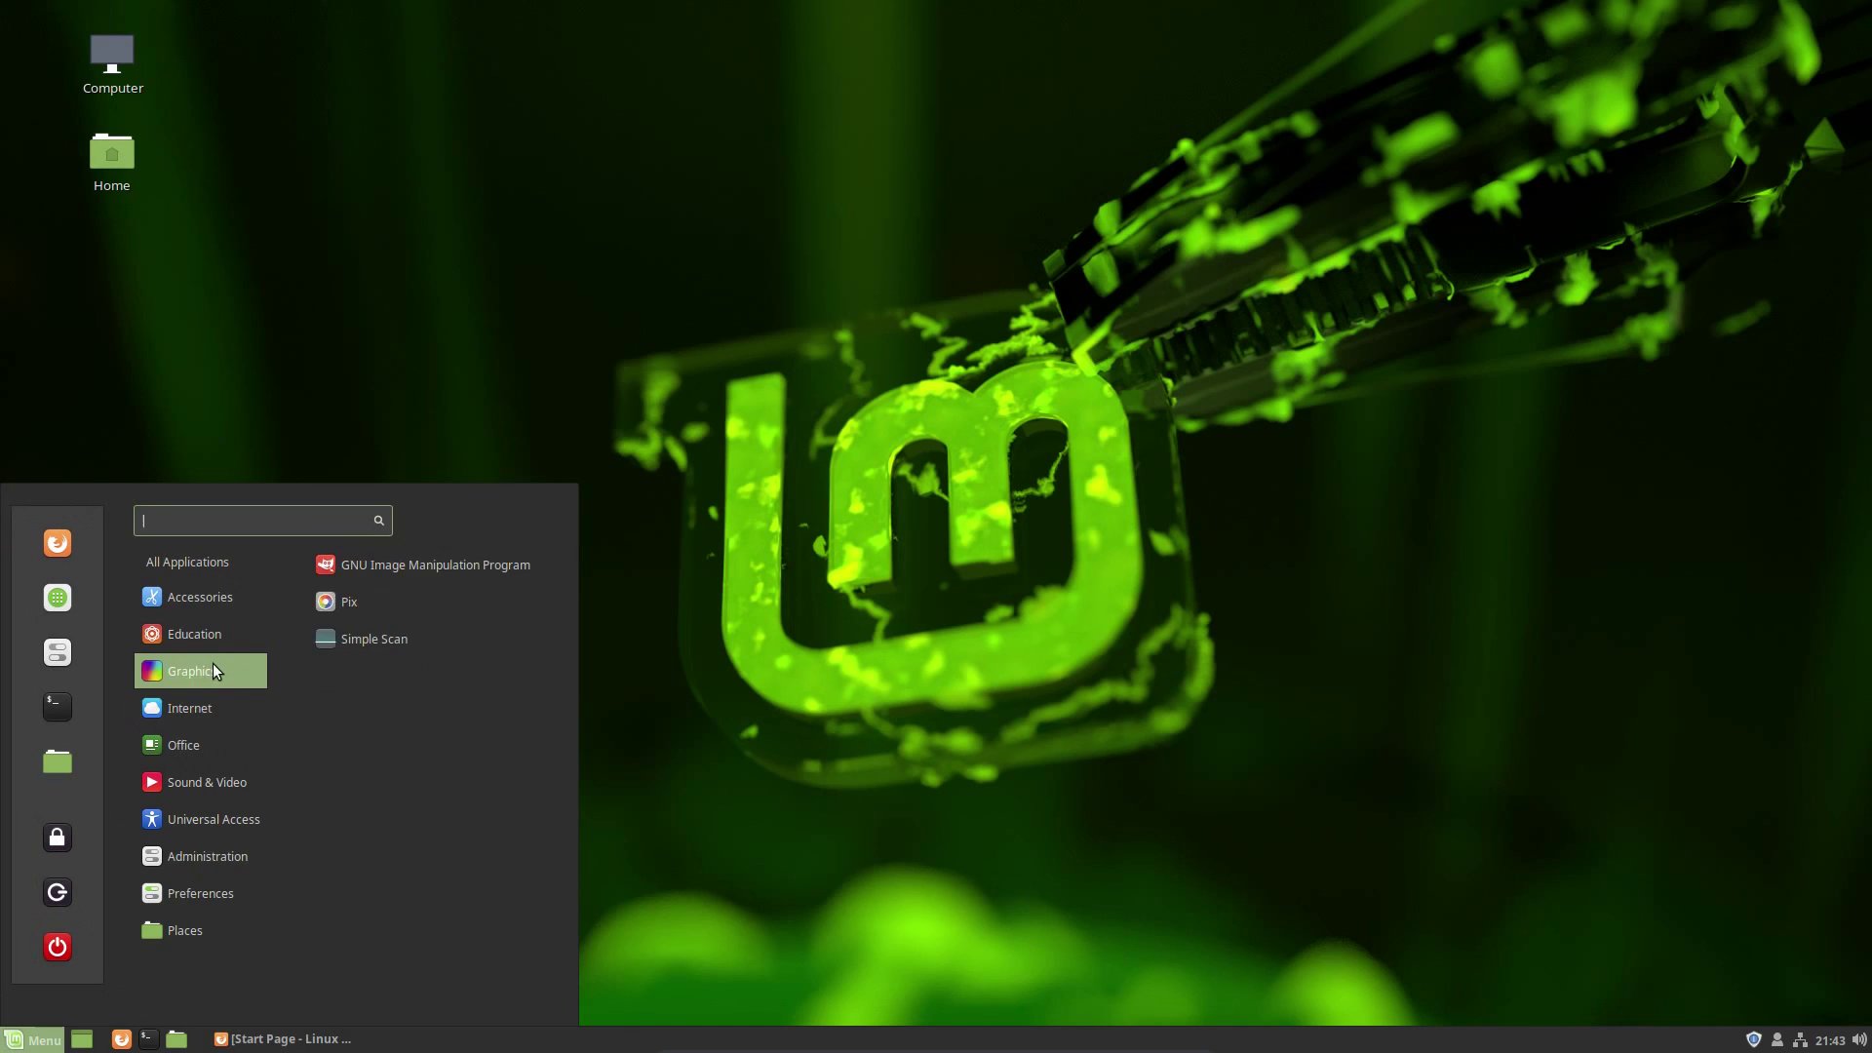
mouse_move(208, 672)
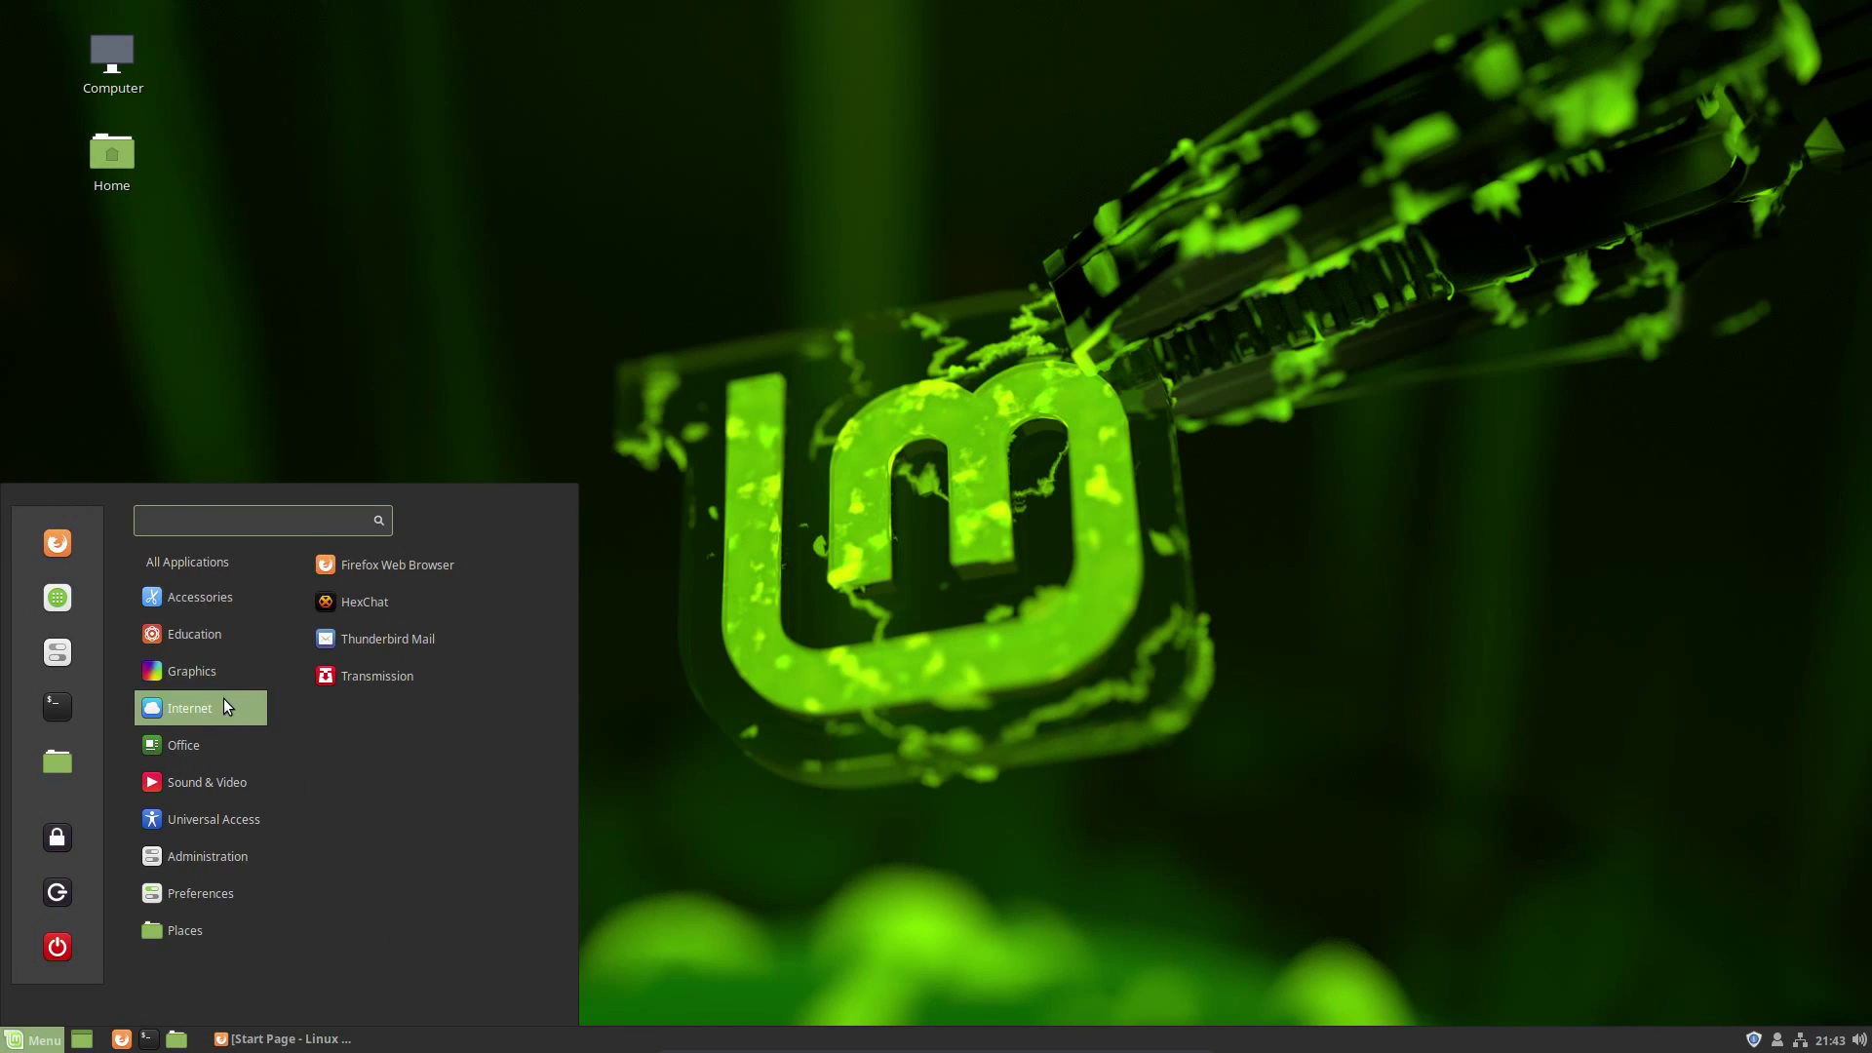
text(k)
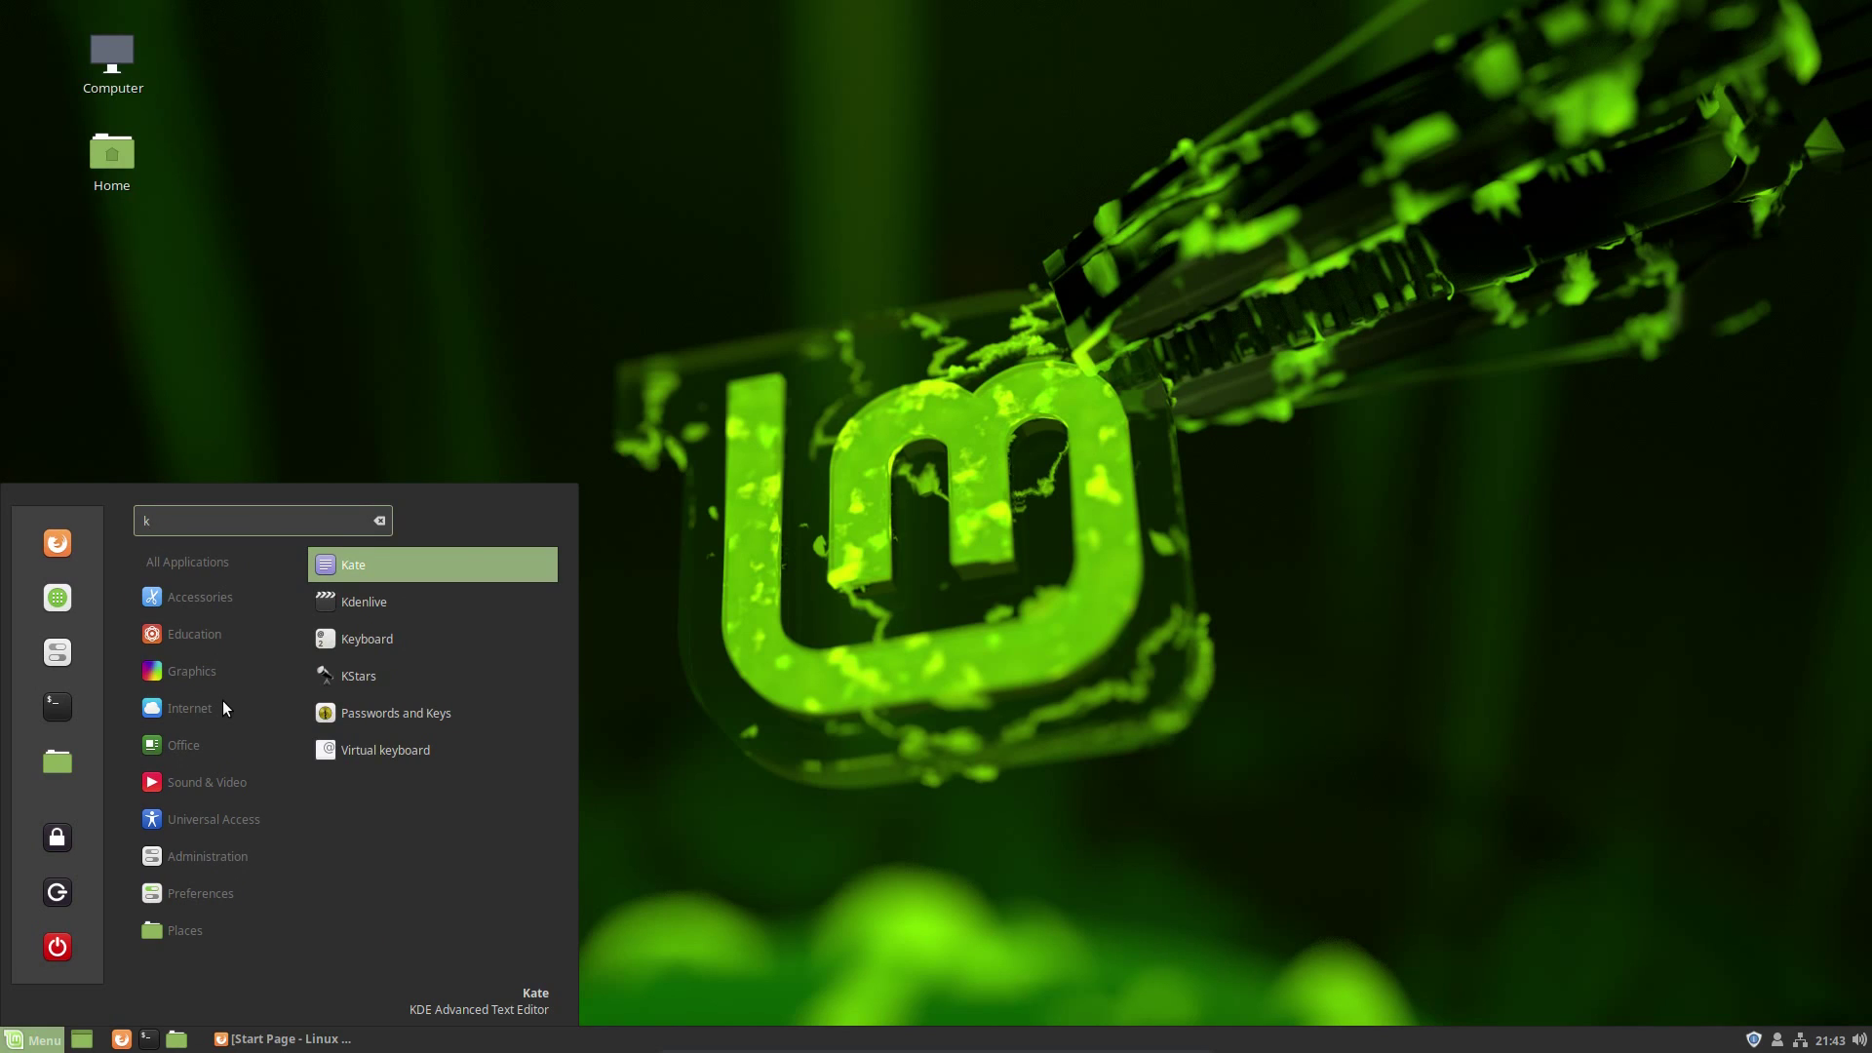
right_click(354, 565)
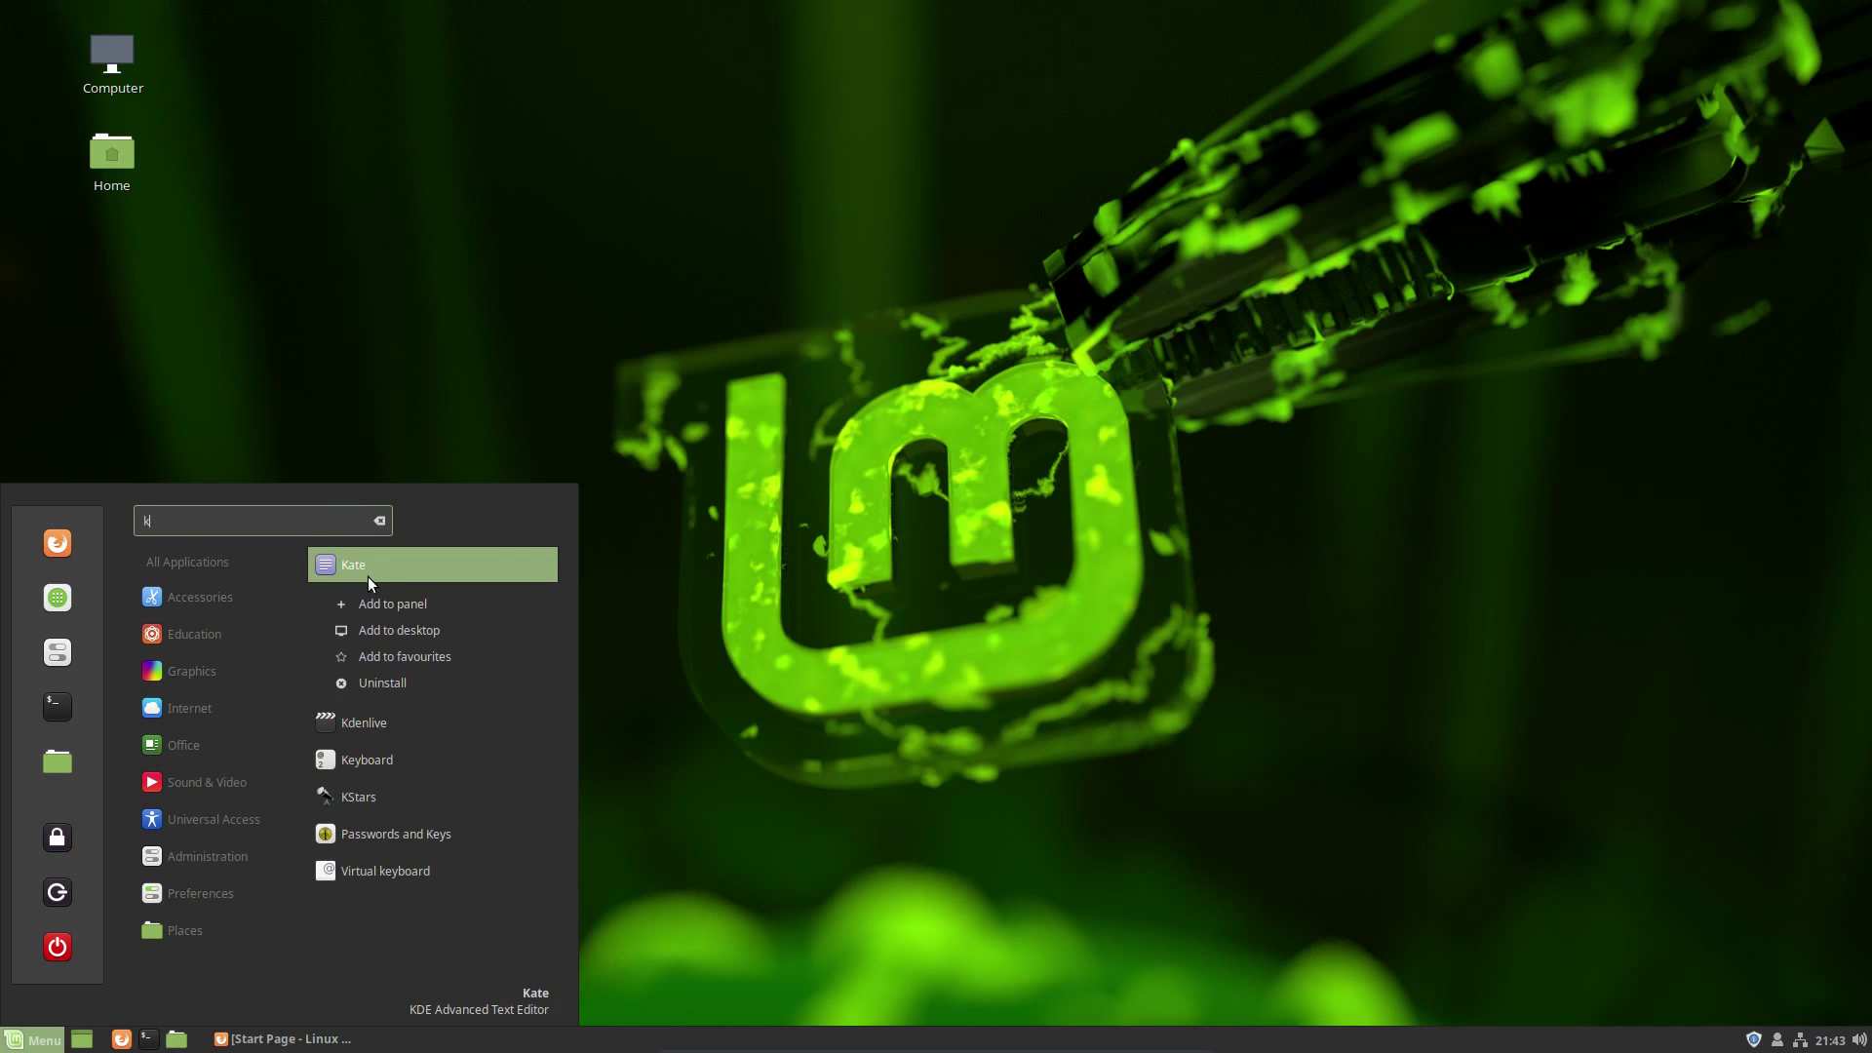
click(395, 659)
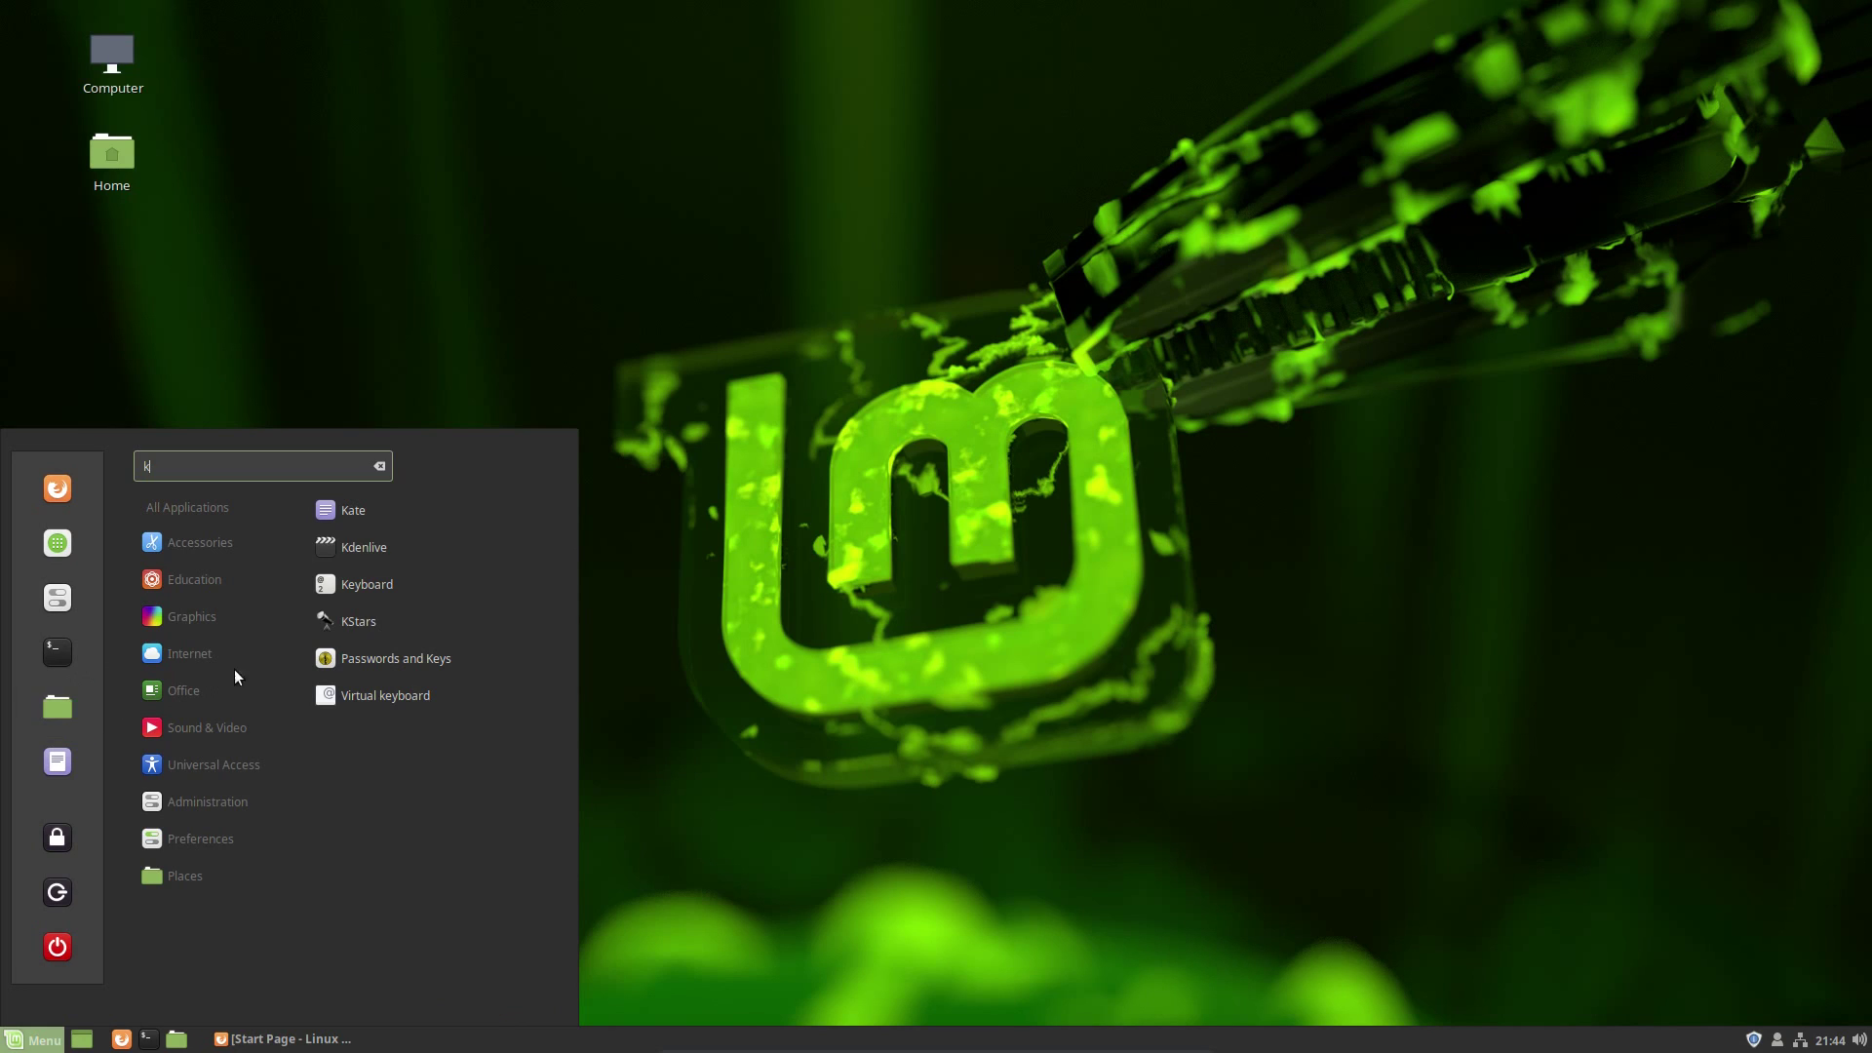
Step: Launch Redshift from Accessories, then browse the menu categories down to Administration
click(225, 534)
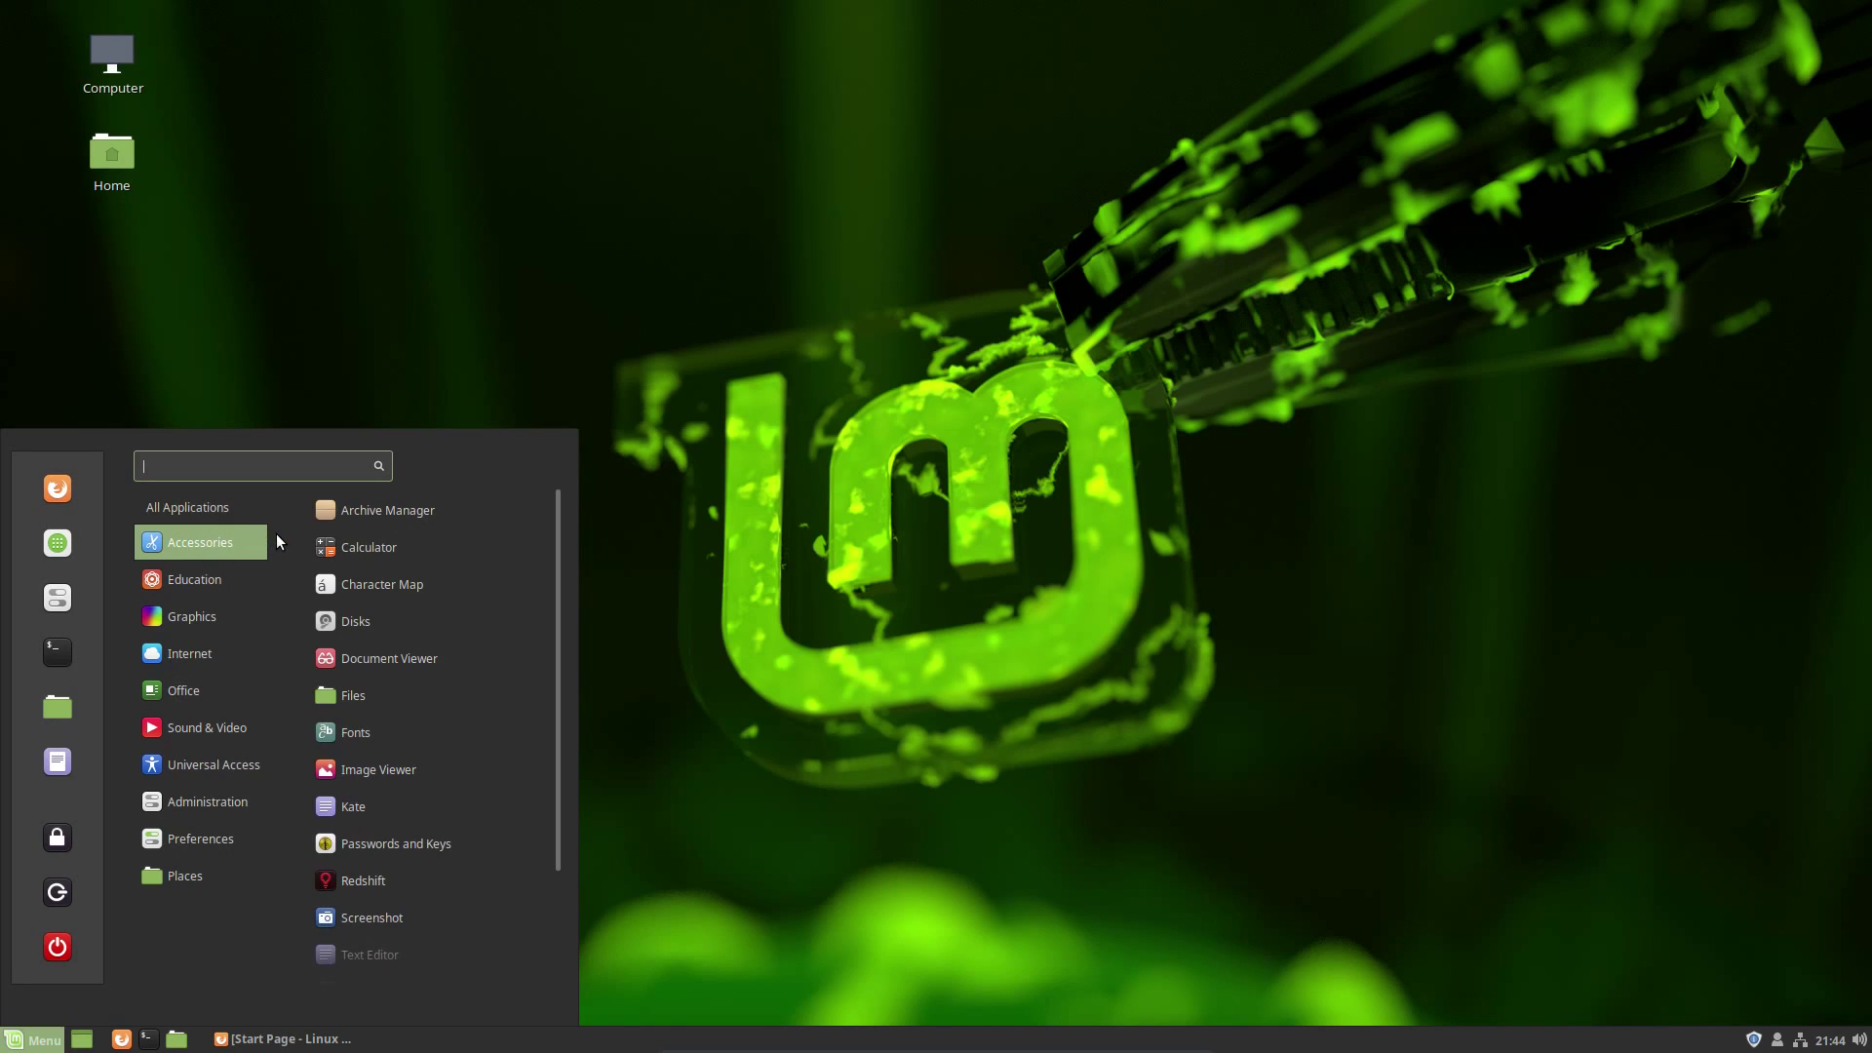
click(400, 889)
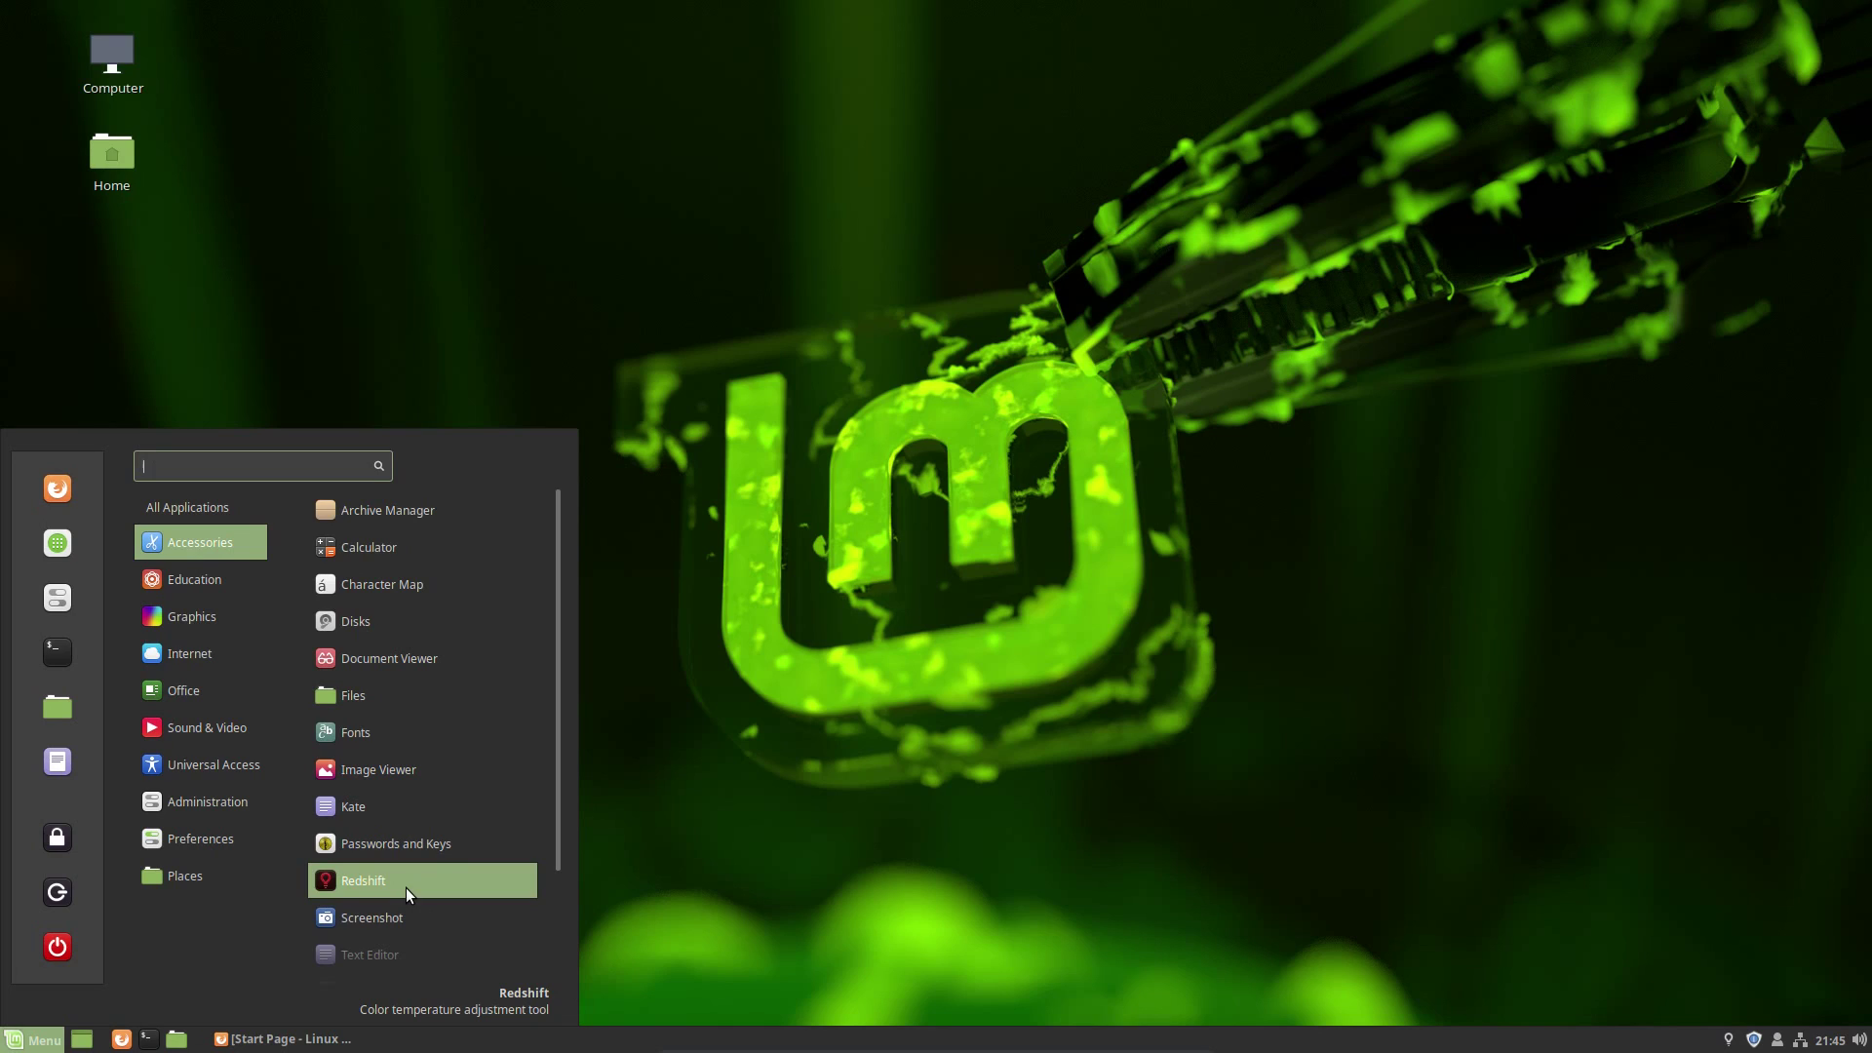
mouse_move(197, 577)
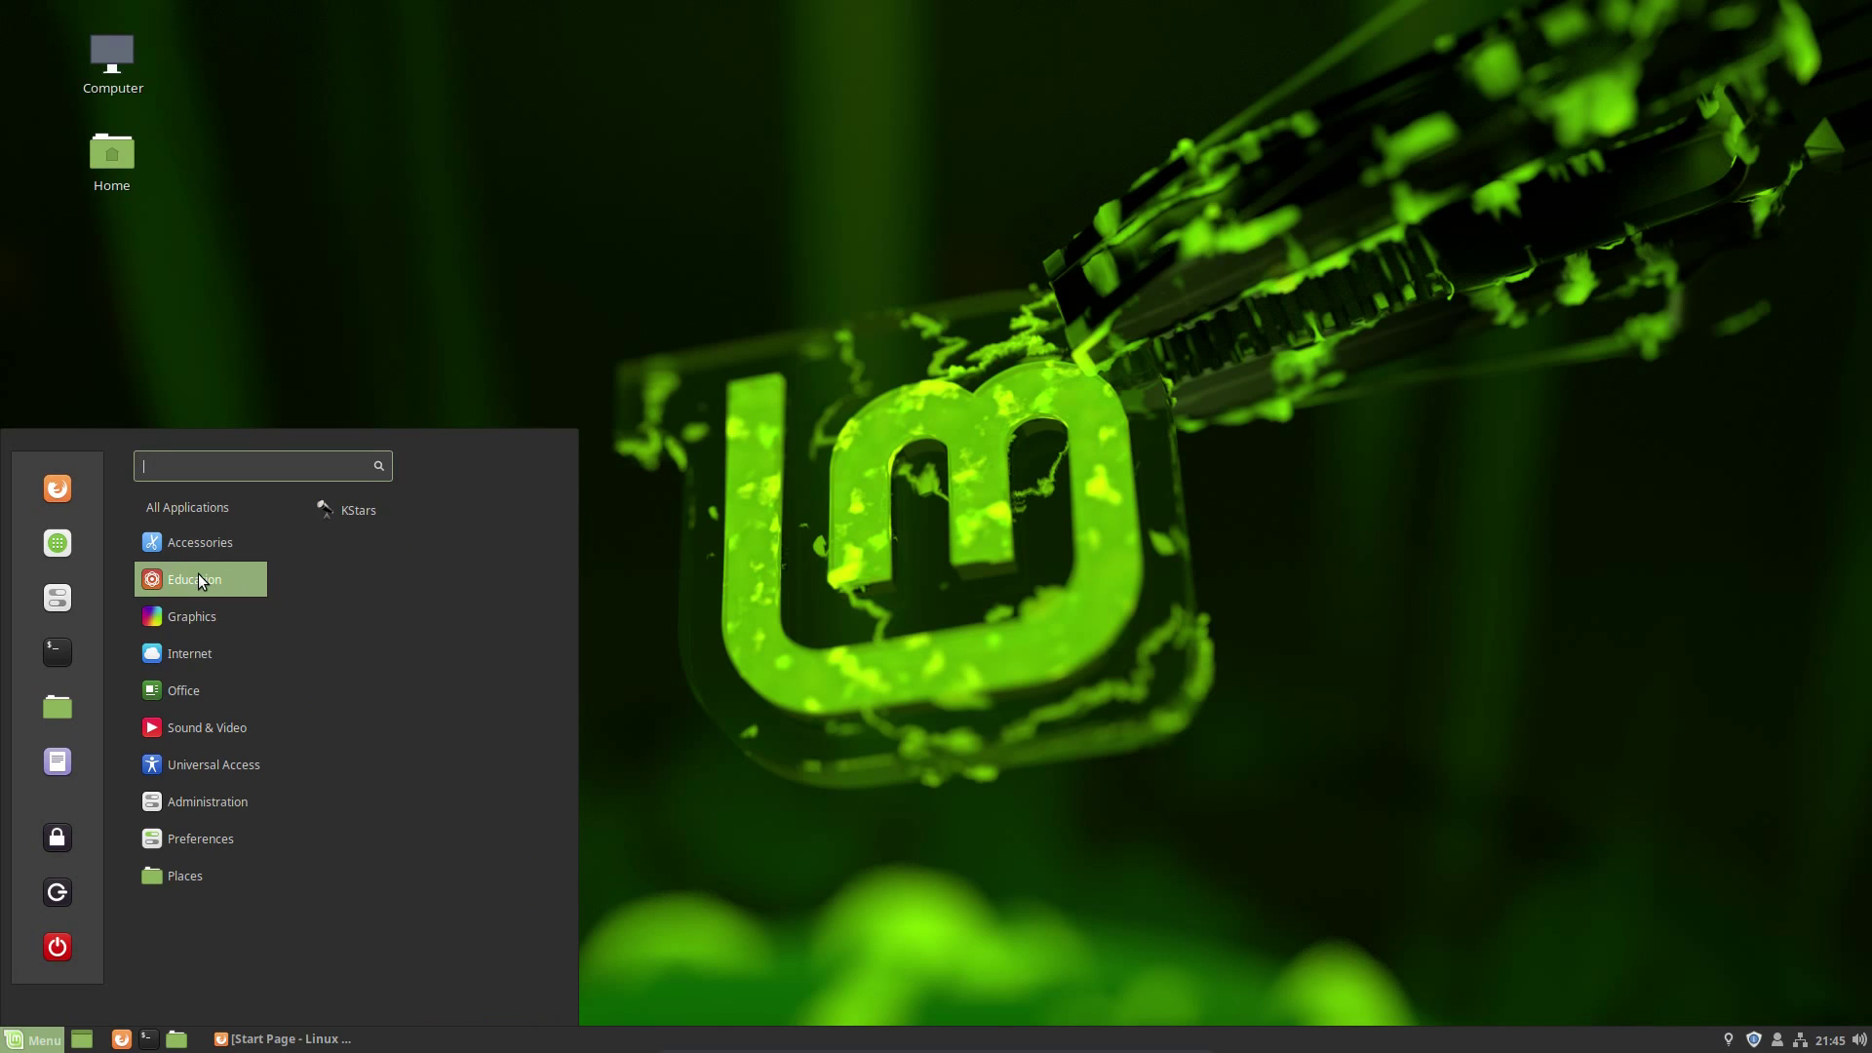
mouse_move(219, 624)
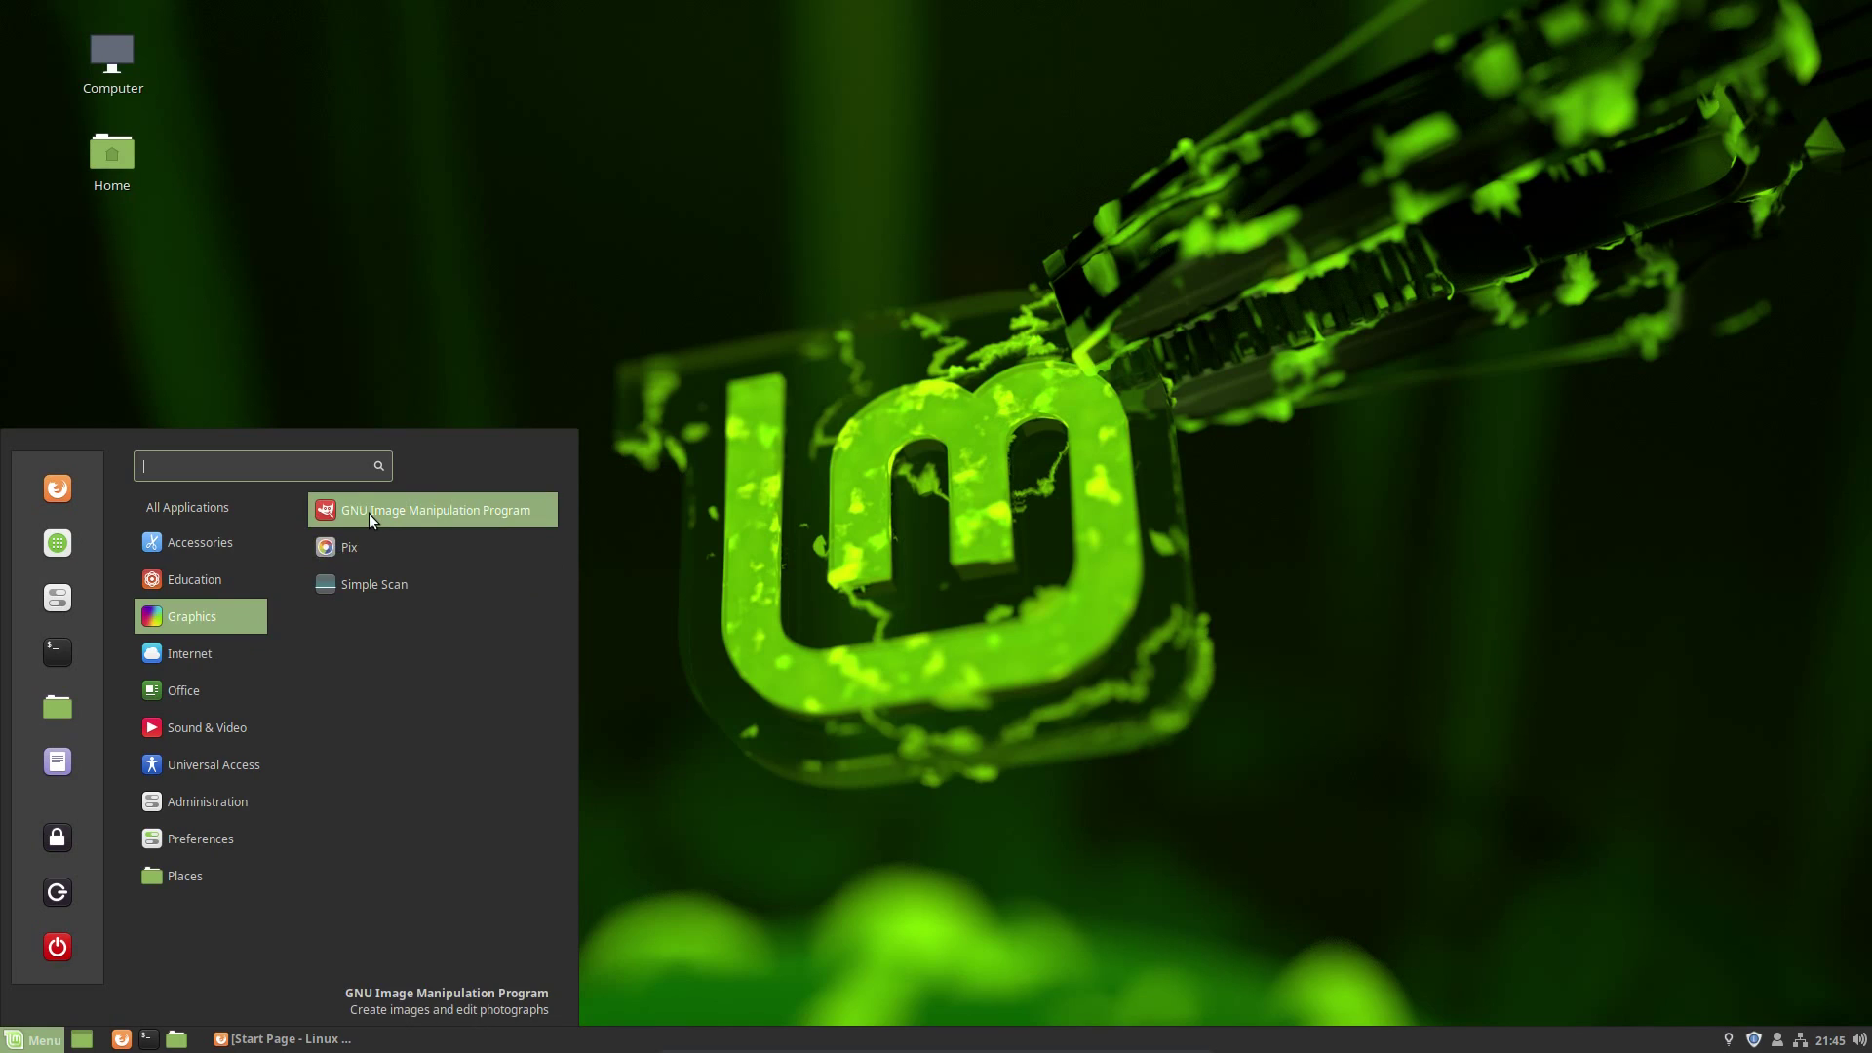
mouse_move(286, 651)
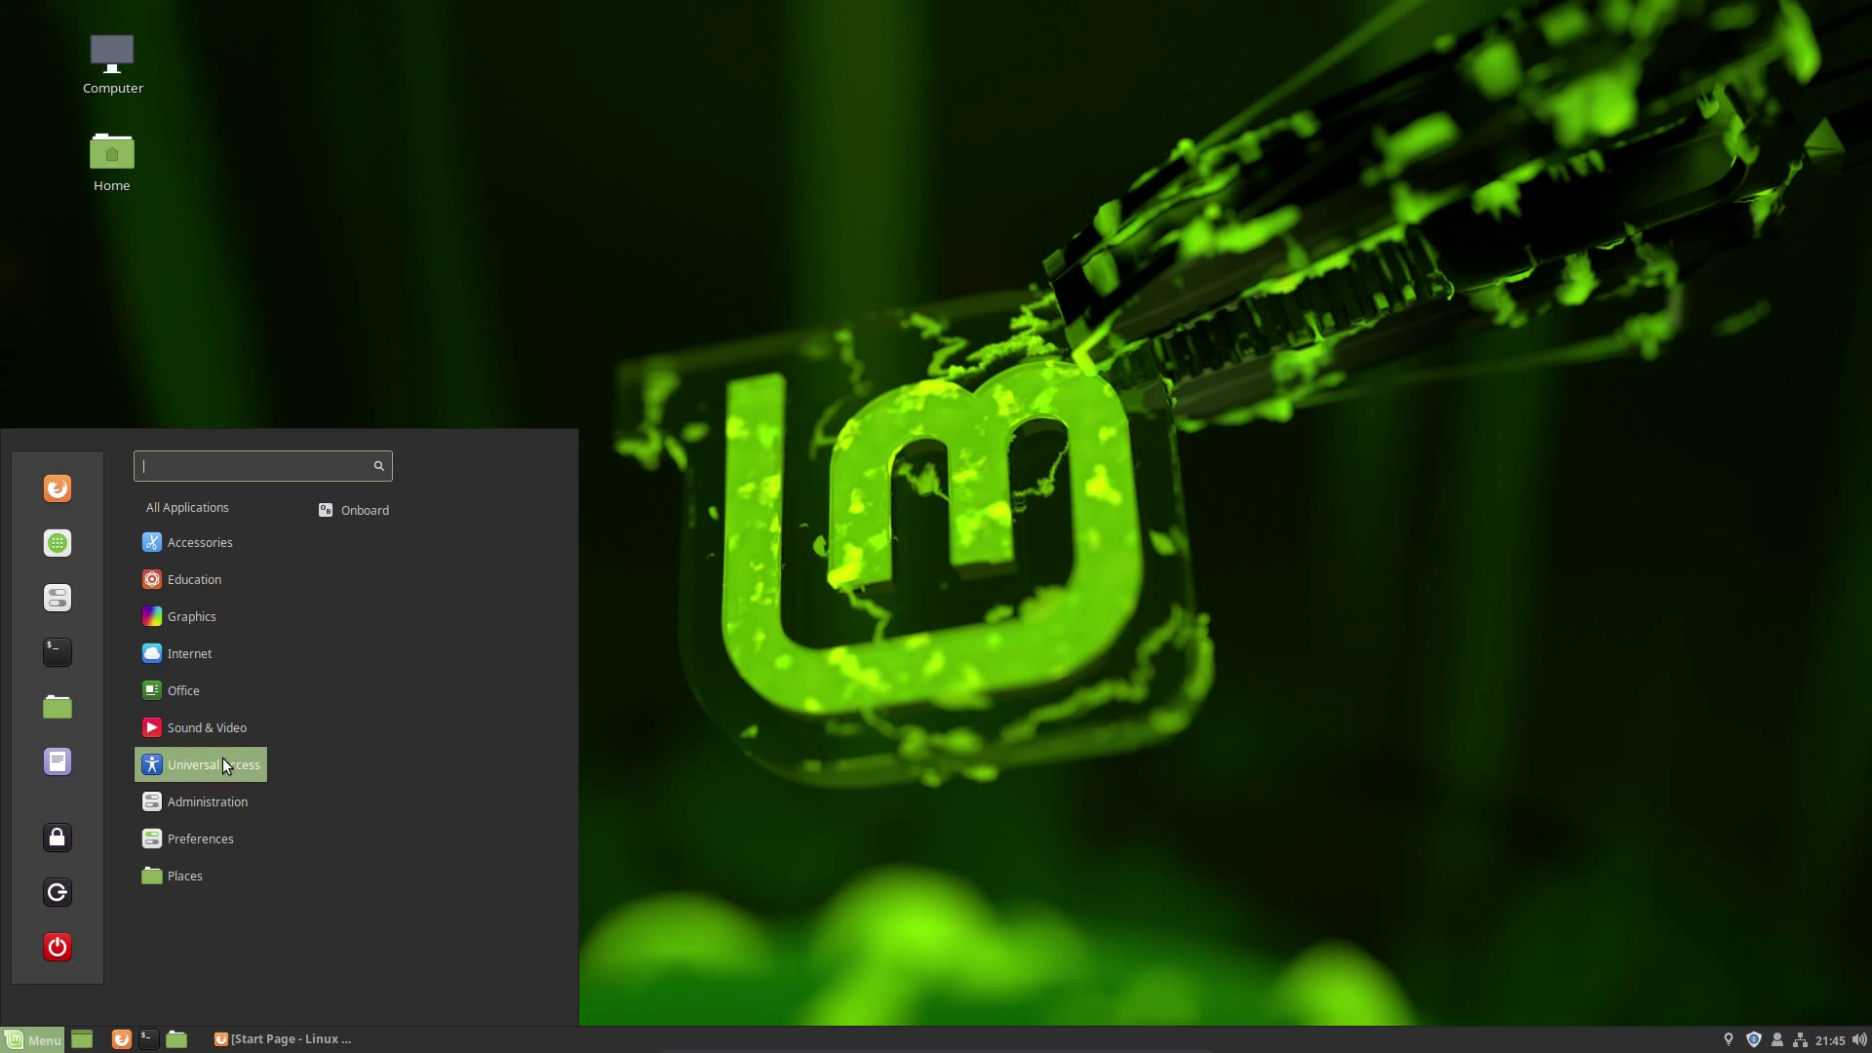
mouse_move(220, 808)
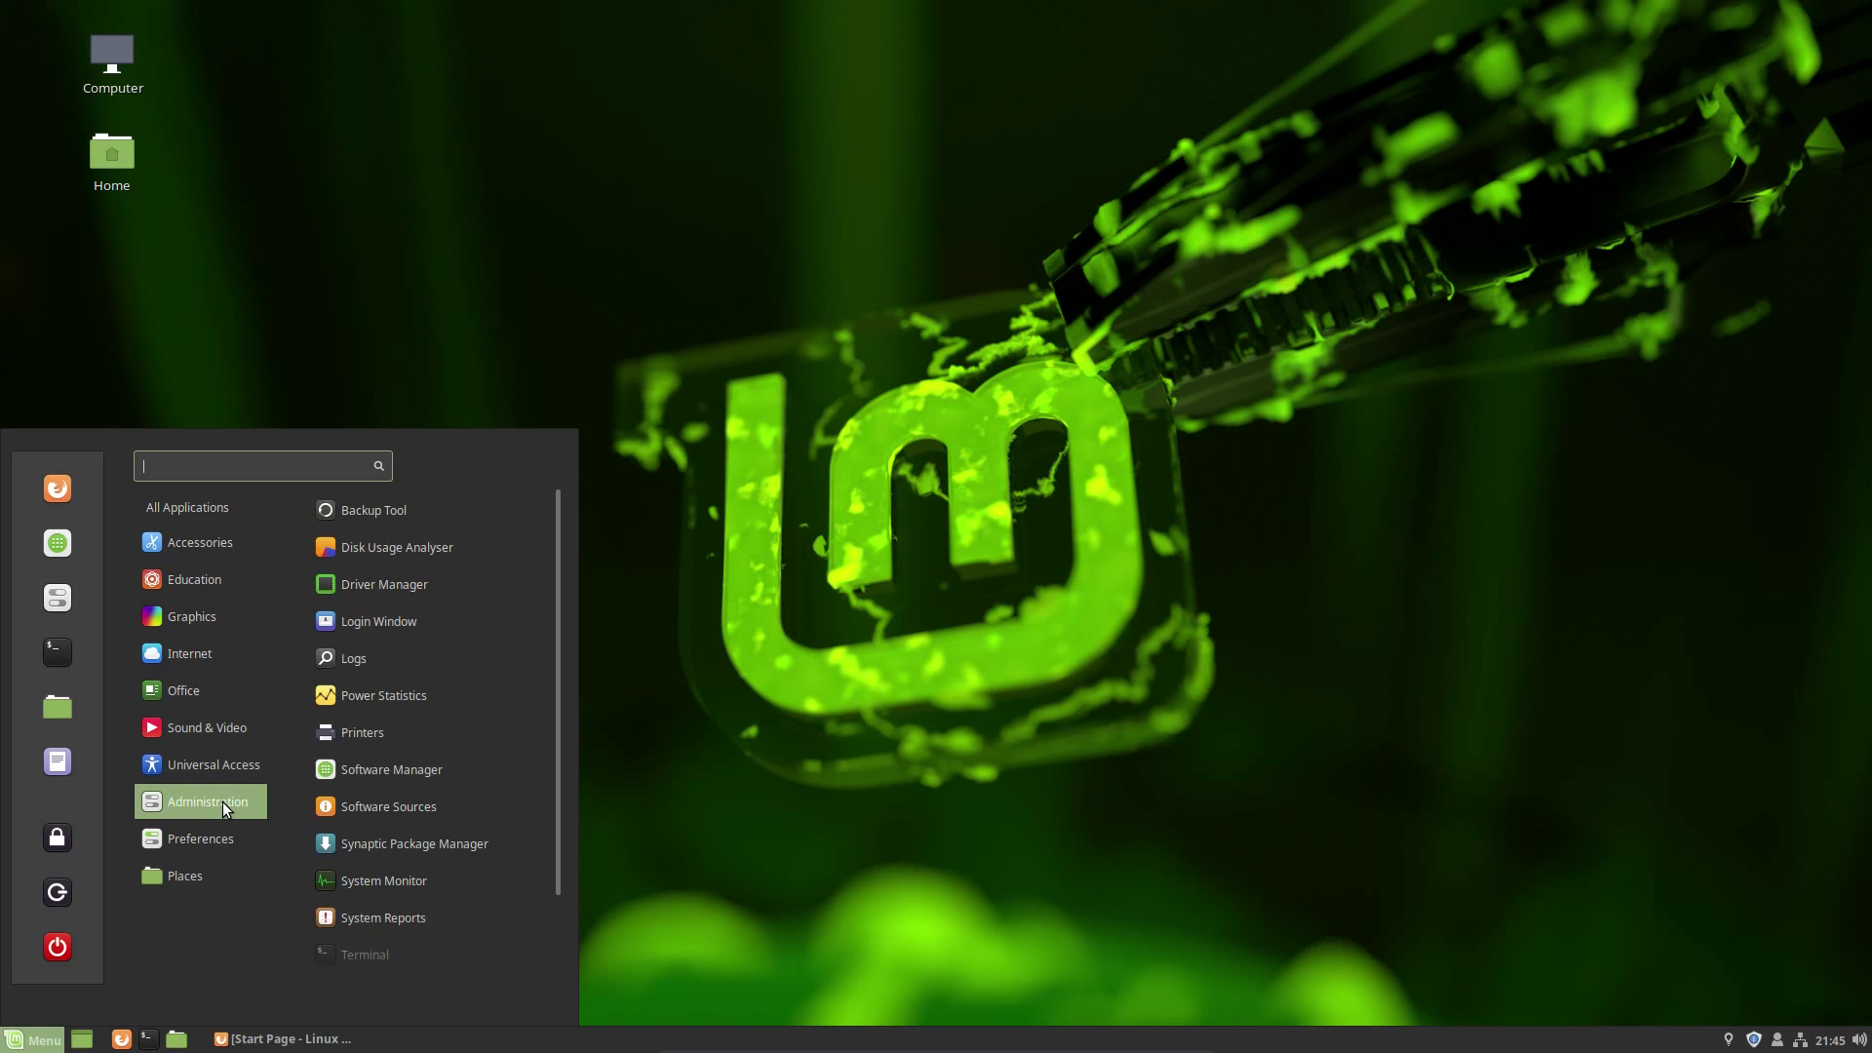
Step: Open System Monitor maximised on its Resources graphs, then close it
click(382, 882)
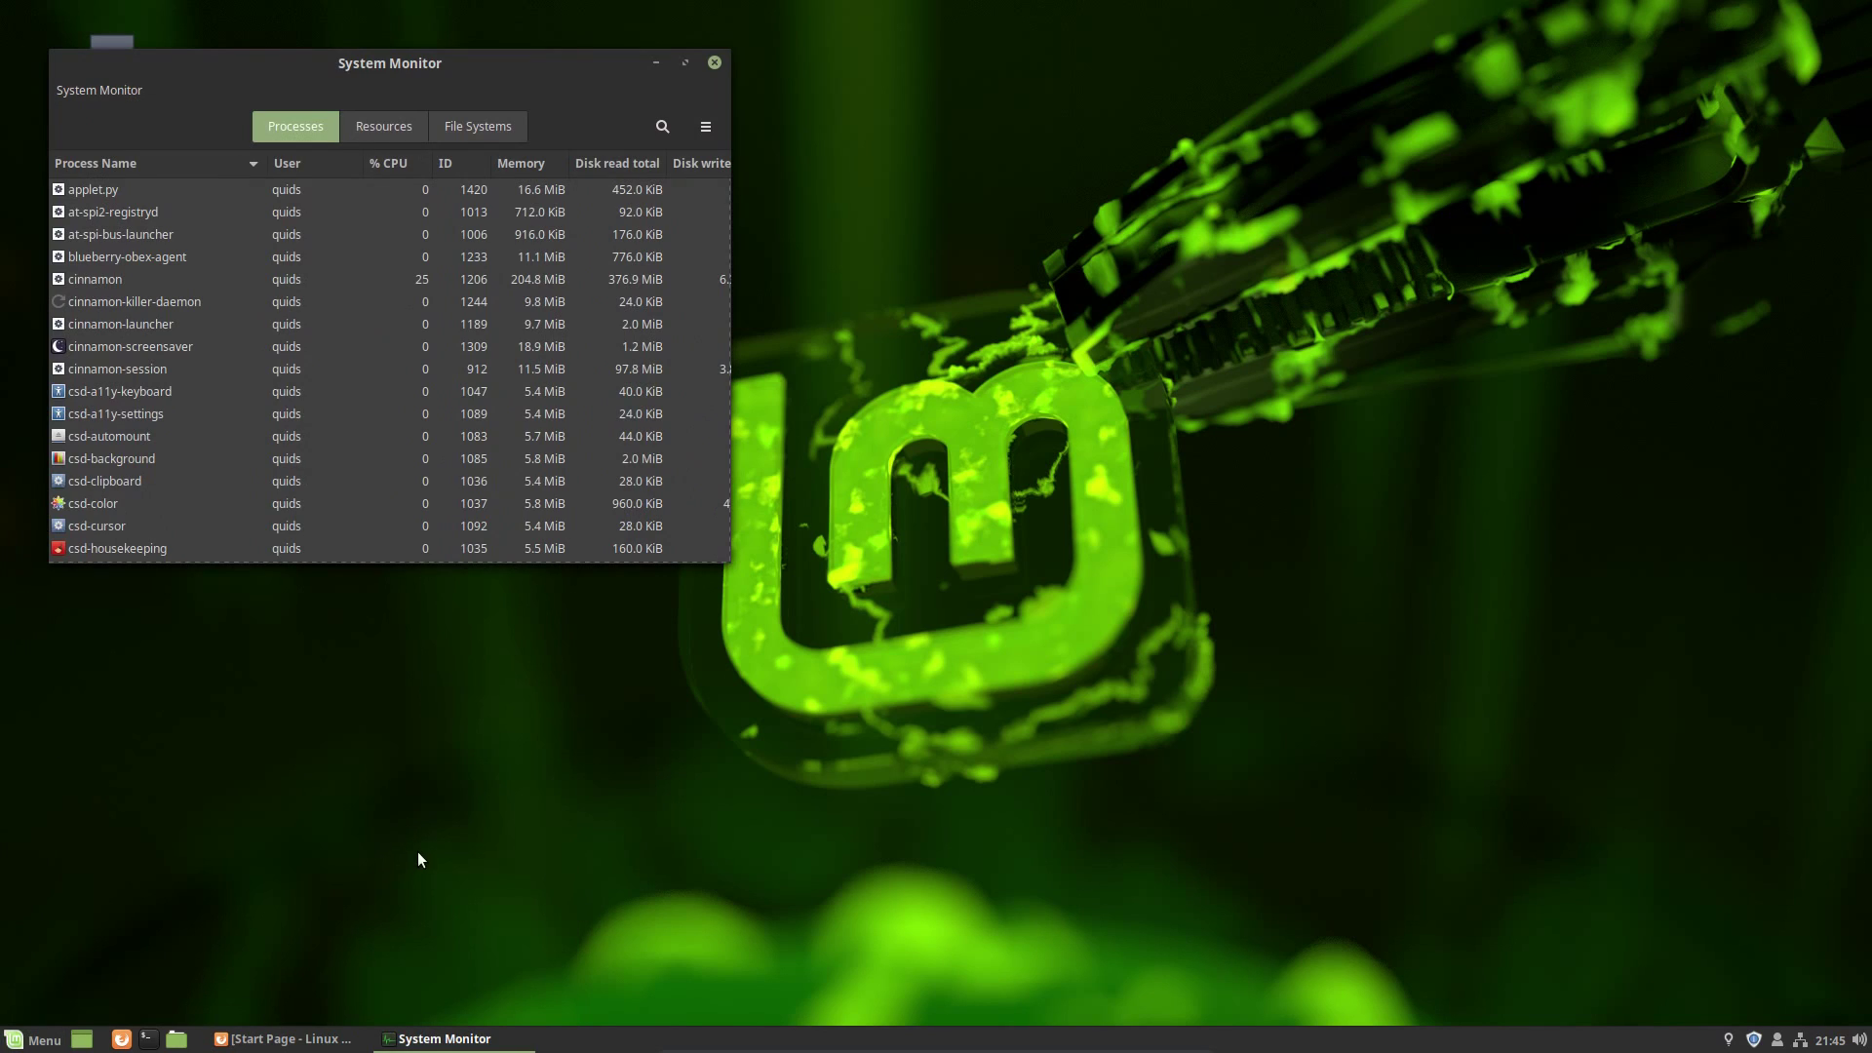
double_click(684, 62)
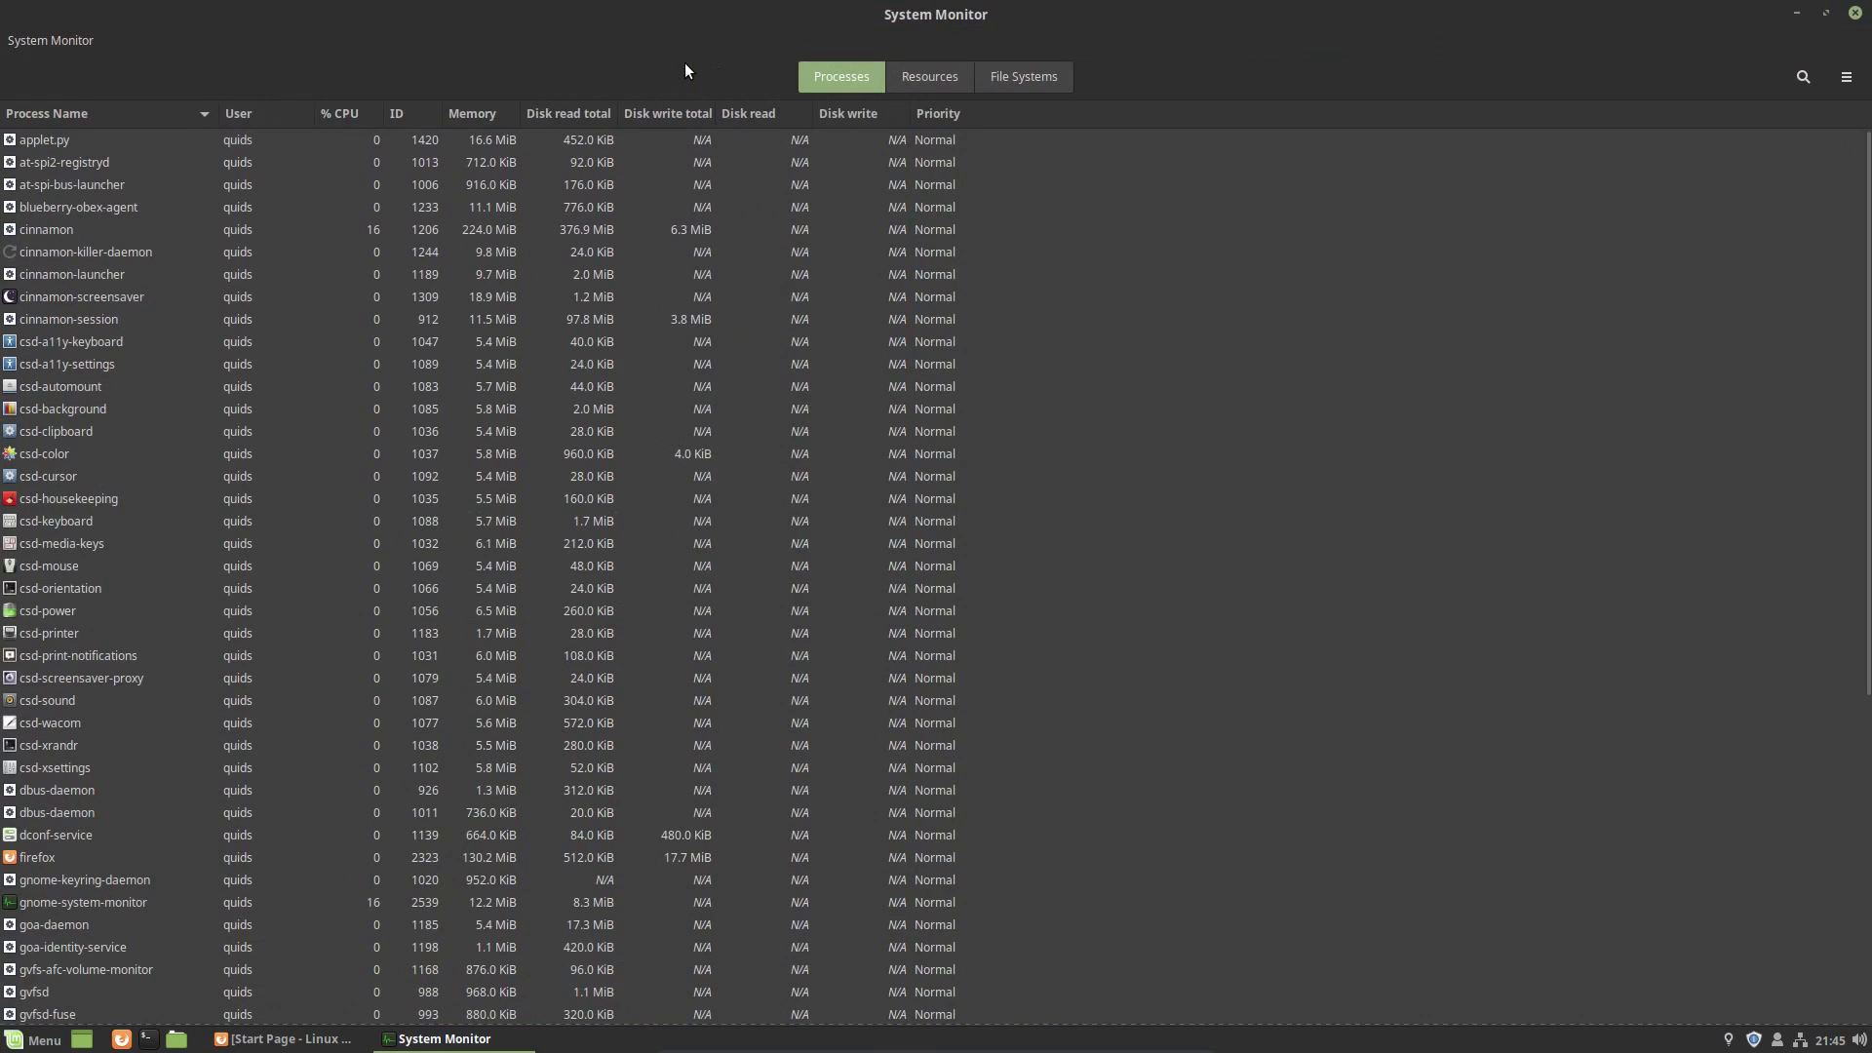
click(945, 78)
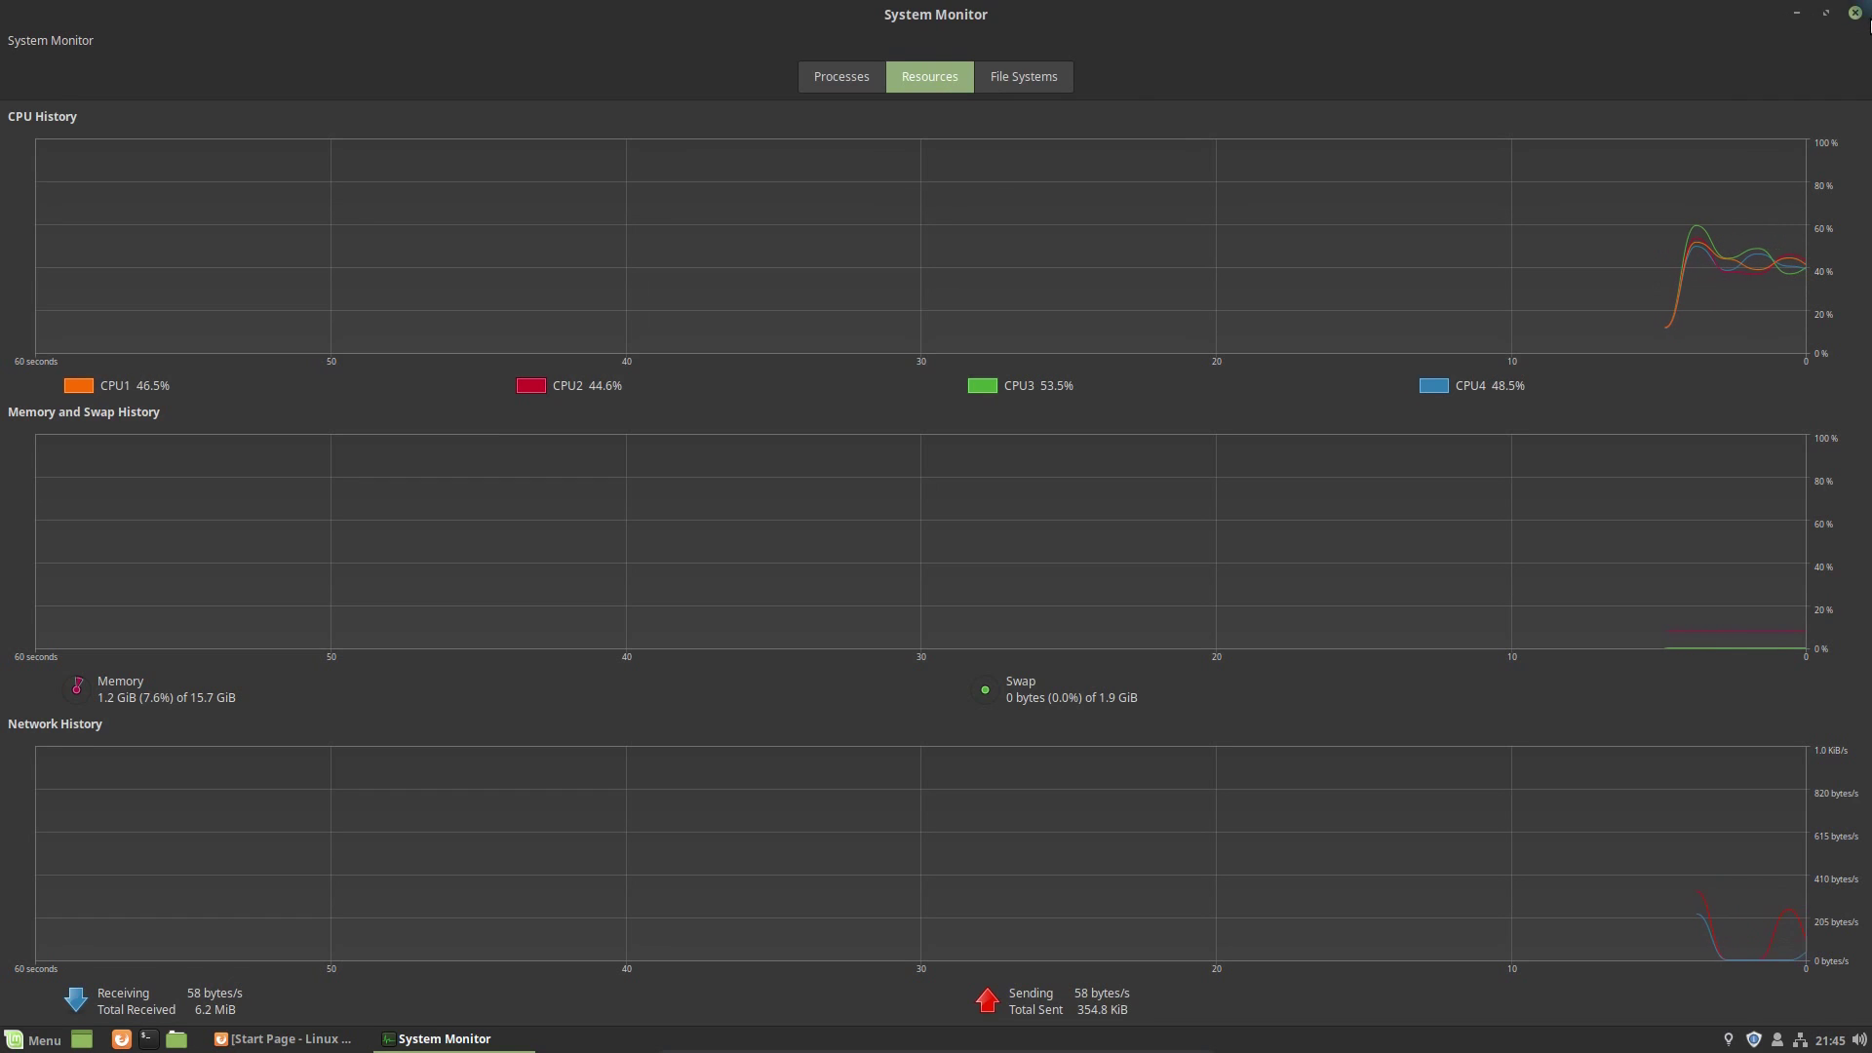
click(1854, 13)
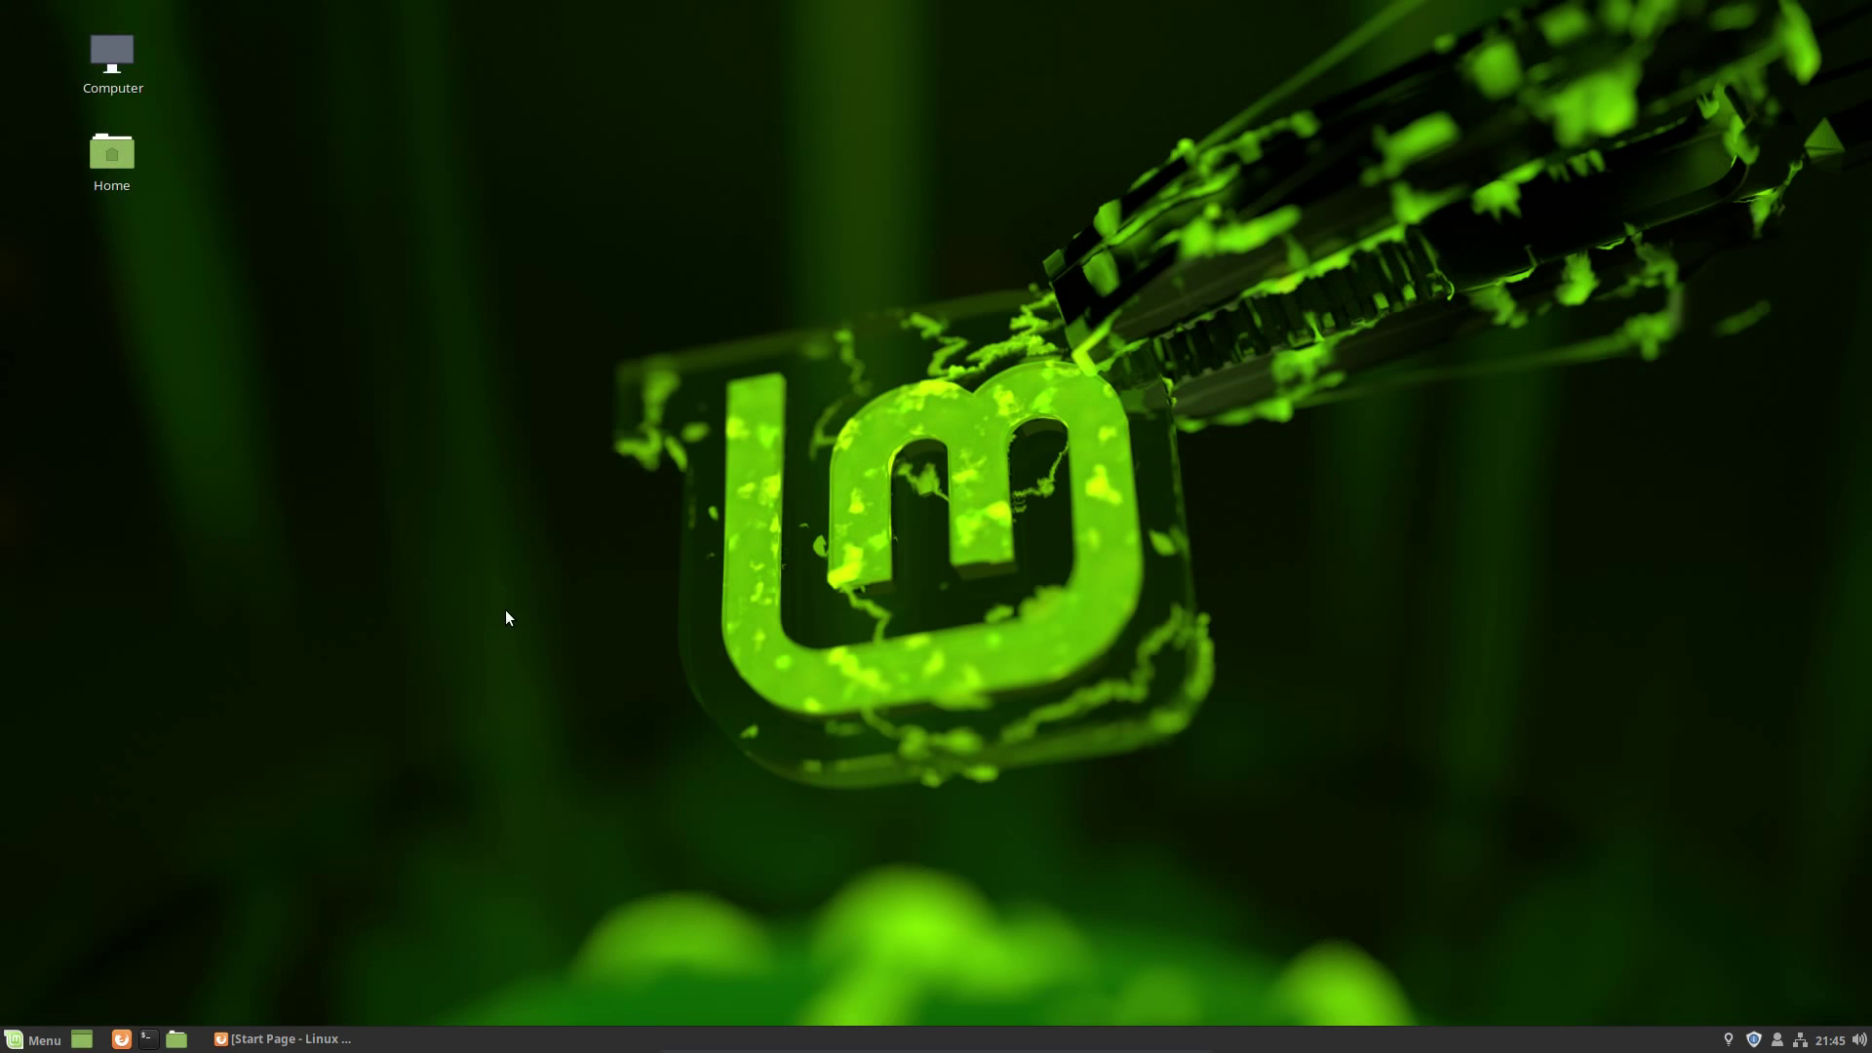